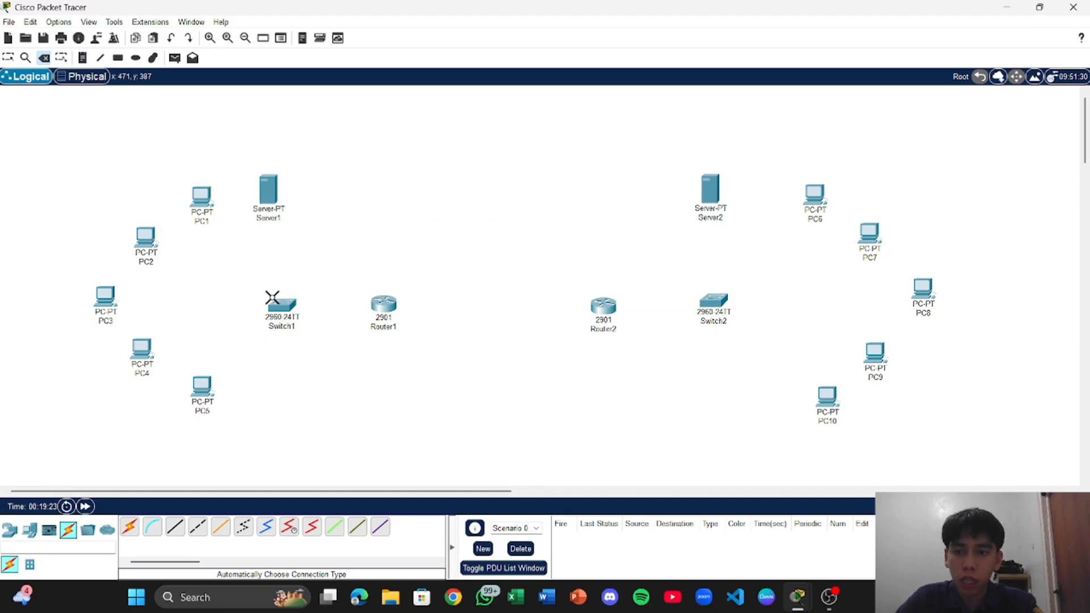
- Connect Server1 and PC1 to Switch1 using the automatically chosen connection type
{"action": "left_click", "coordinate": [268, 189]}
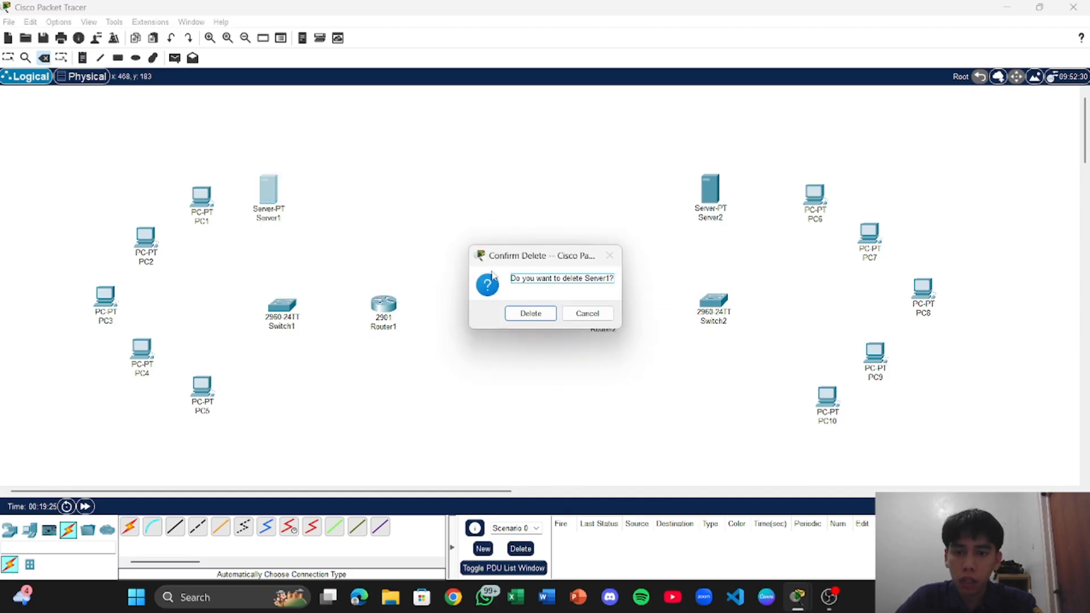
{"action": "left_click", "coordinate": [582, 313]}
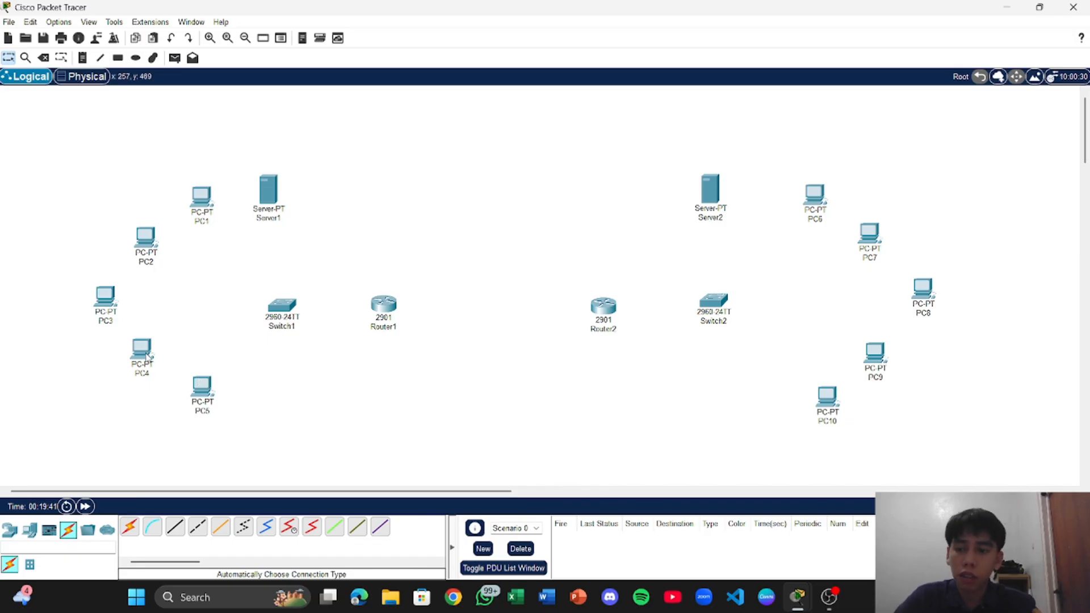
{"action": "left_click", "coordinate": [129, 526]}
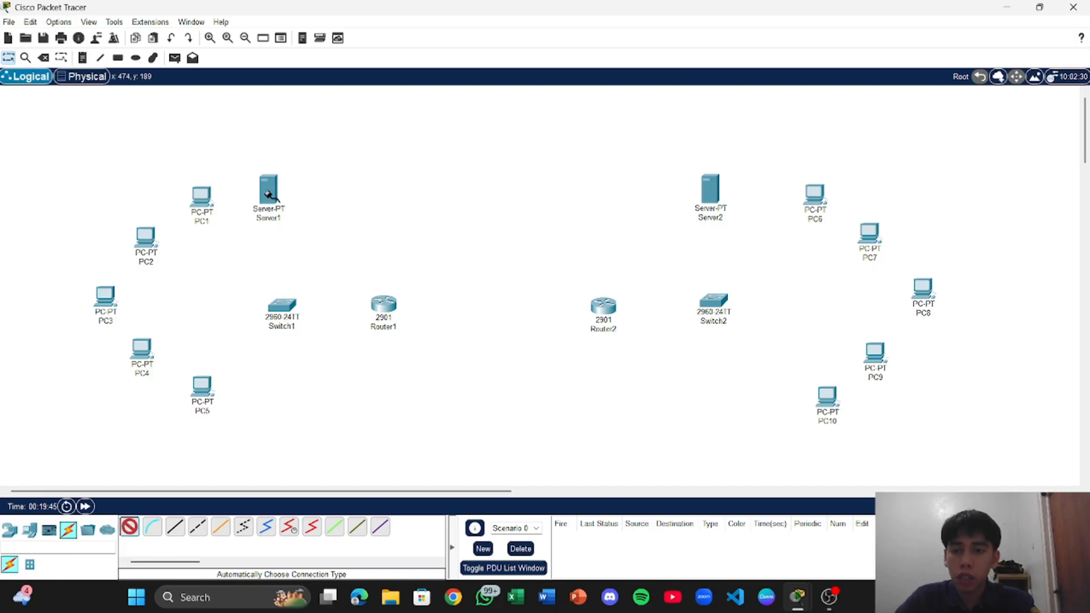
{"action": "left_click", "coordinate": [269, 193]}
{"action": "left_click", "coordinate": [280, 304]}
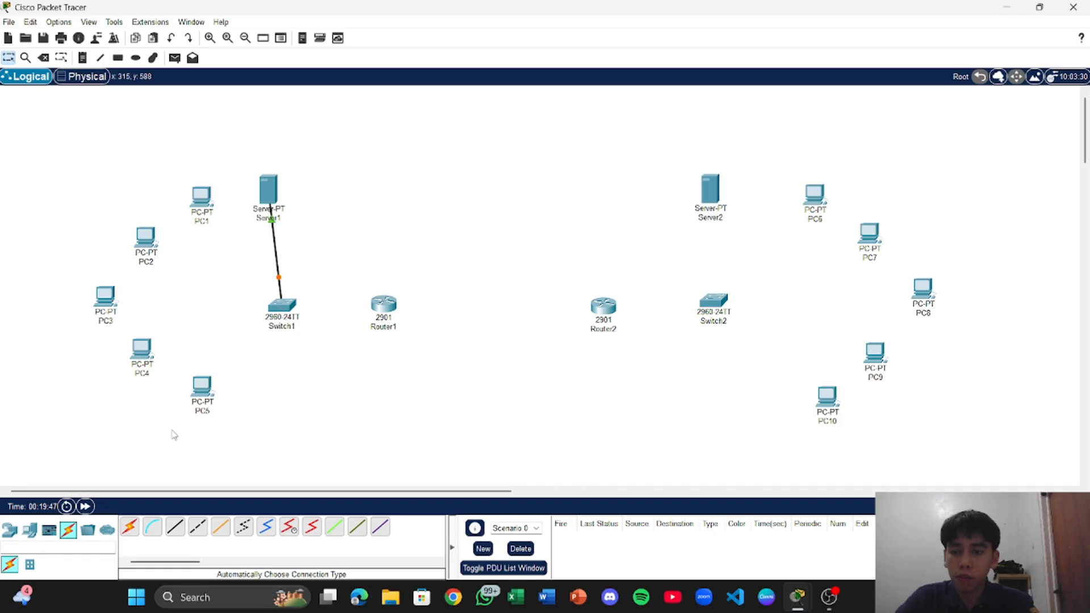
{"action": "left_click", "coordinate": [130, 527]}
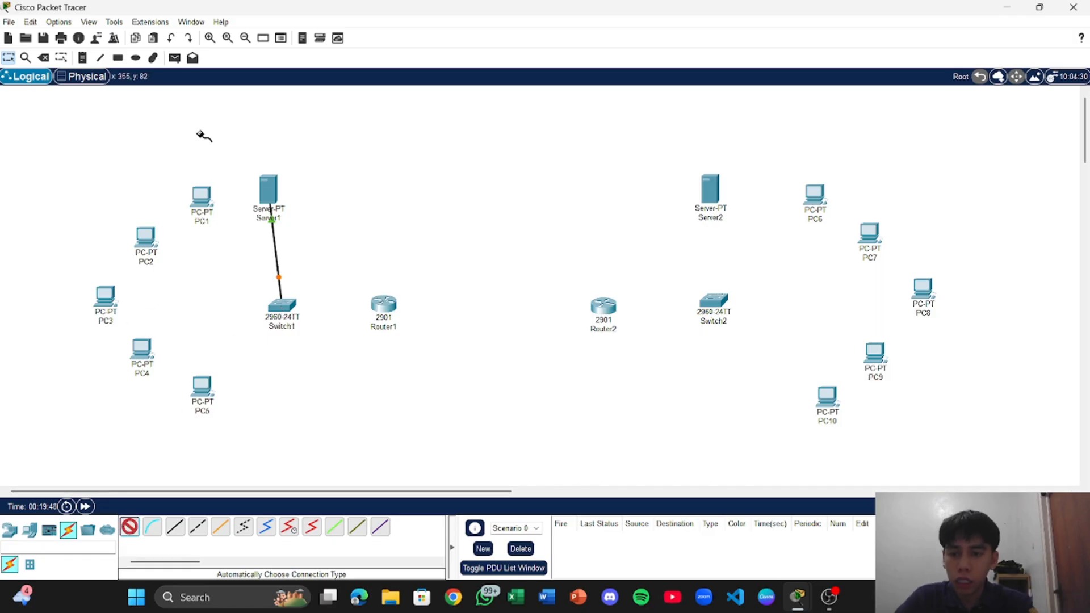
{"action": "left_click", "coordinate": [204, 197]}
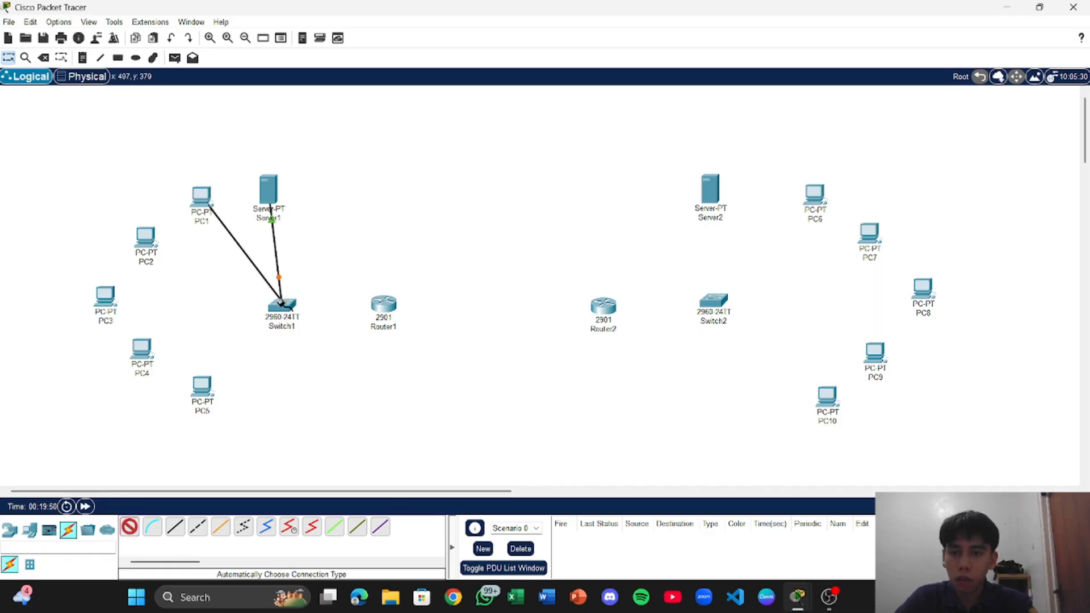
{"action": "left_click", "coordinate": [282, 303]}
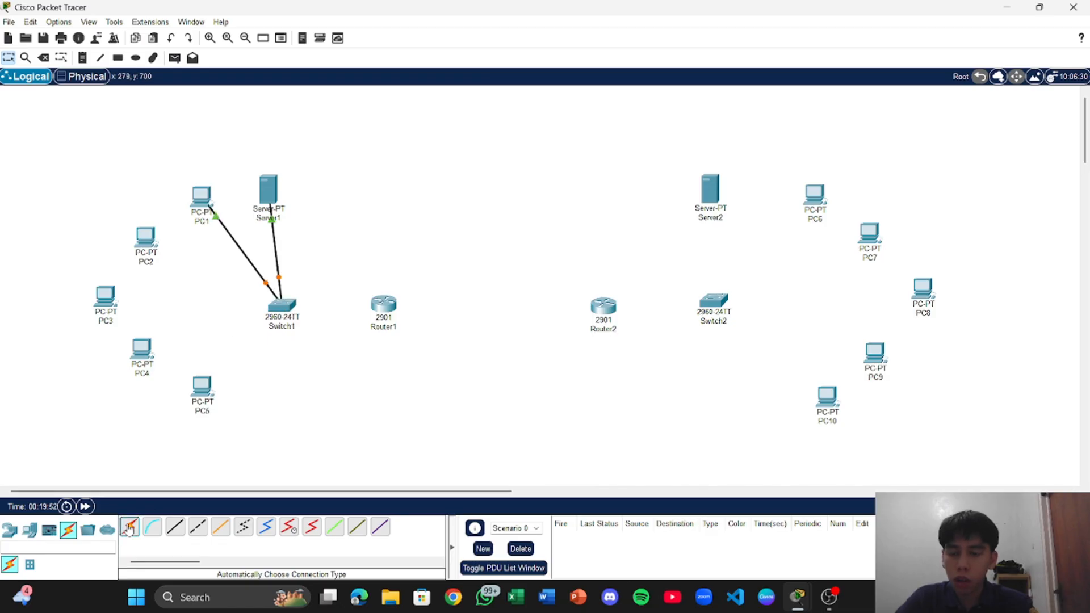
- Connect PC2, PC3 and PC4 to Switch1 using the automatically chosen connection type
{"action": "left_click", "coordinate": [145, 238]}
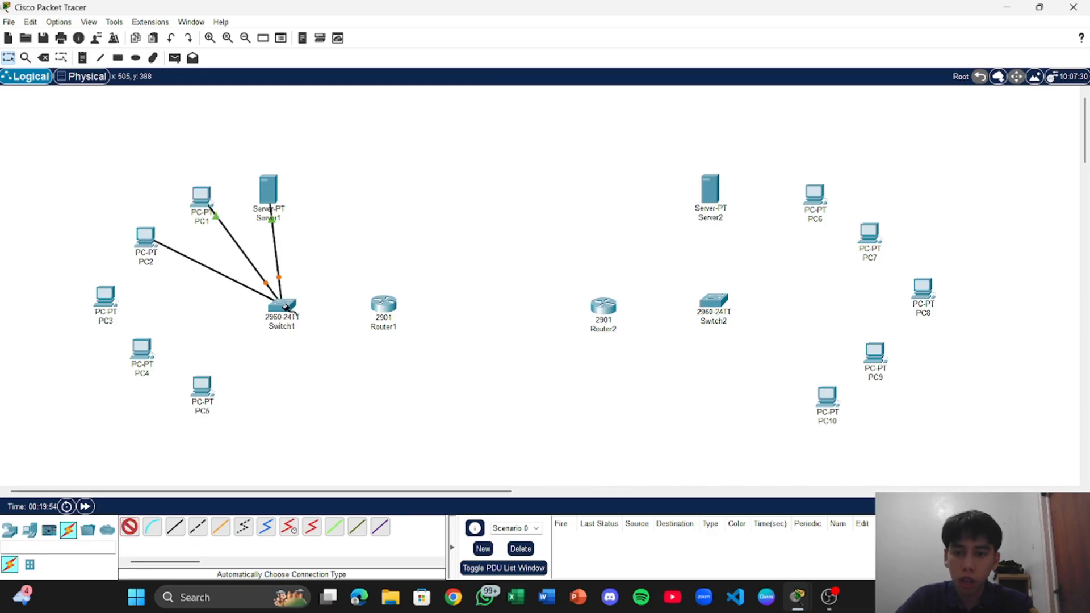
{"action": "left_click", "coordinate": [284, 305]}
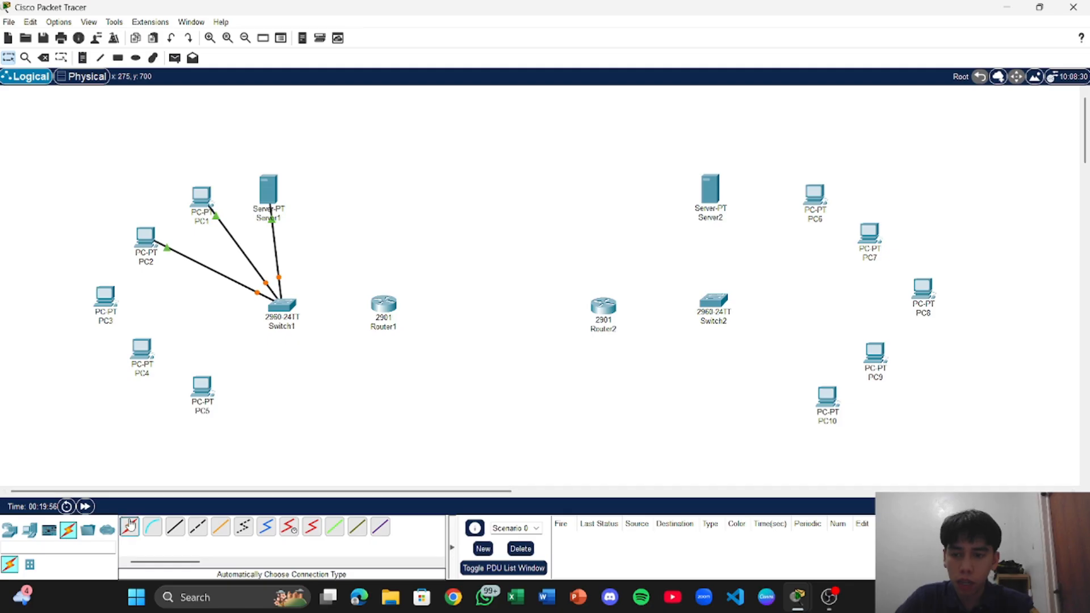
{"action": "left_click", "coordinate": [105, 297]}
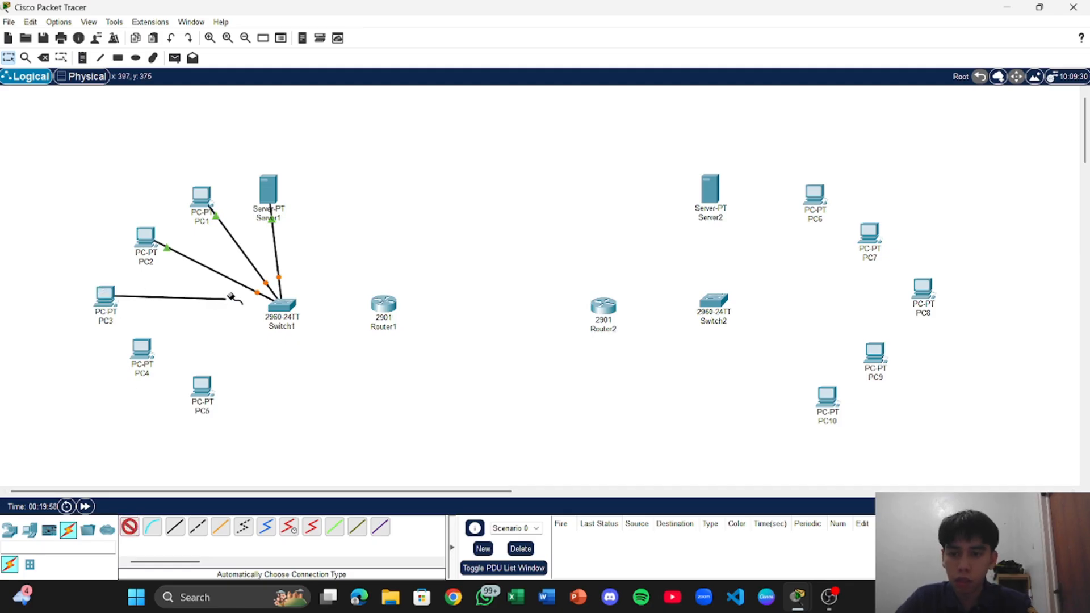
{"action": "left_click", "coordinate": [282, 305]}
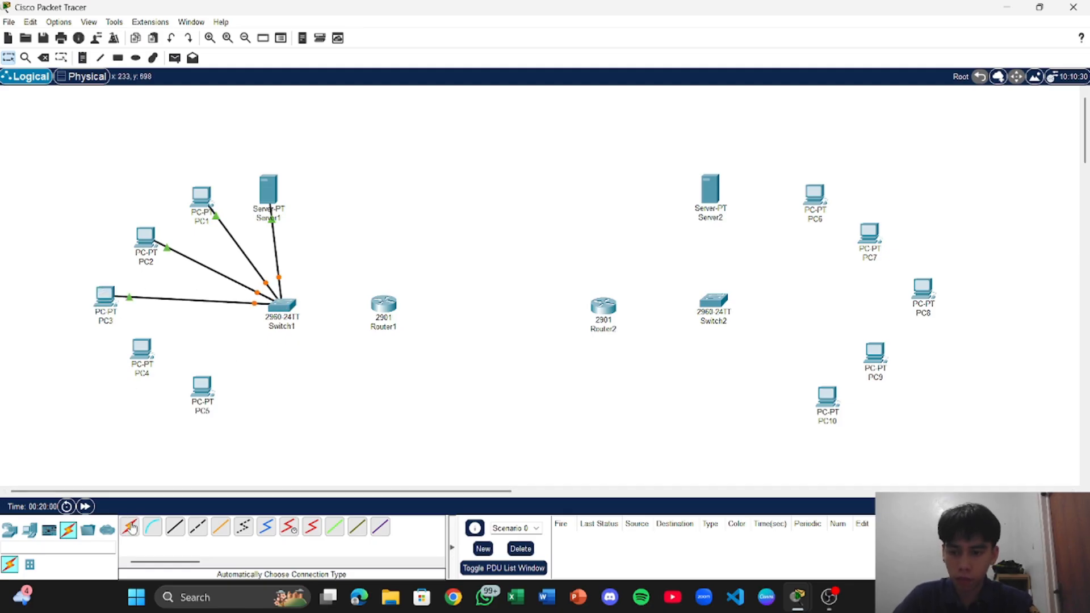
{"action": "left_click", "coordinate": [130, 528]}
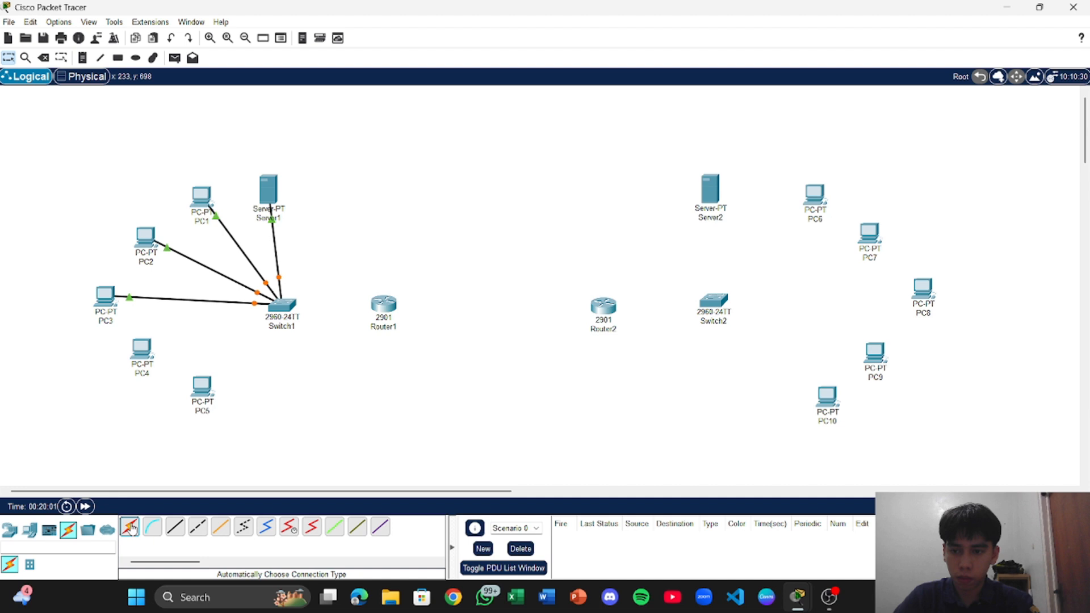
{"action": "left_click", "coordinate": [141, 349]}
{"action": "left_click", "coordinate": [267, 307]}
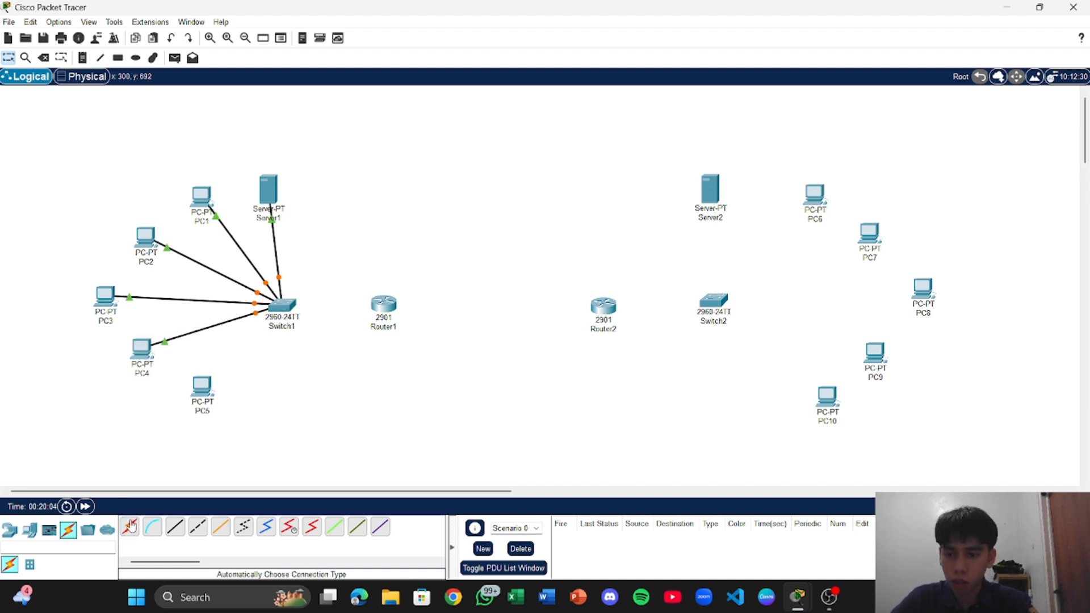
- Move PC5 slightly closer to Switch1 and connect it to that switch using the automatically chosen connection type
{"action": "left_click", "coordinate": [130, 527]}
{"action": "mouse_move", "coordinate": [204, 390]}
{"action": "left_mouse_down"}
{"action": "mouse_move", "coordinate": [257, 334]}
{"action": "mouse_move", "coordinate": [214, 375]}
{"action": "left_mouse_up"}
{"action": "left_click", "coordinate": [214, 375]}
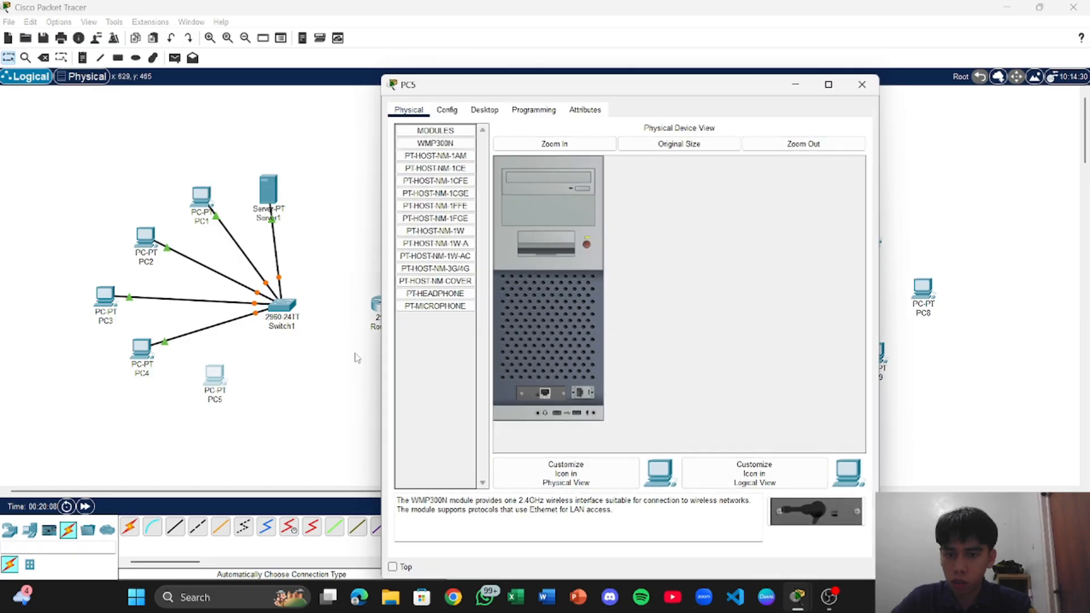
{"action": "left_click", "coordinate": [278, 377]}
{"action": "left_click", "coordinate": [130, 527]}
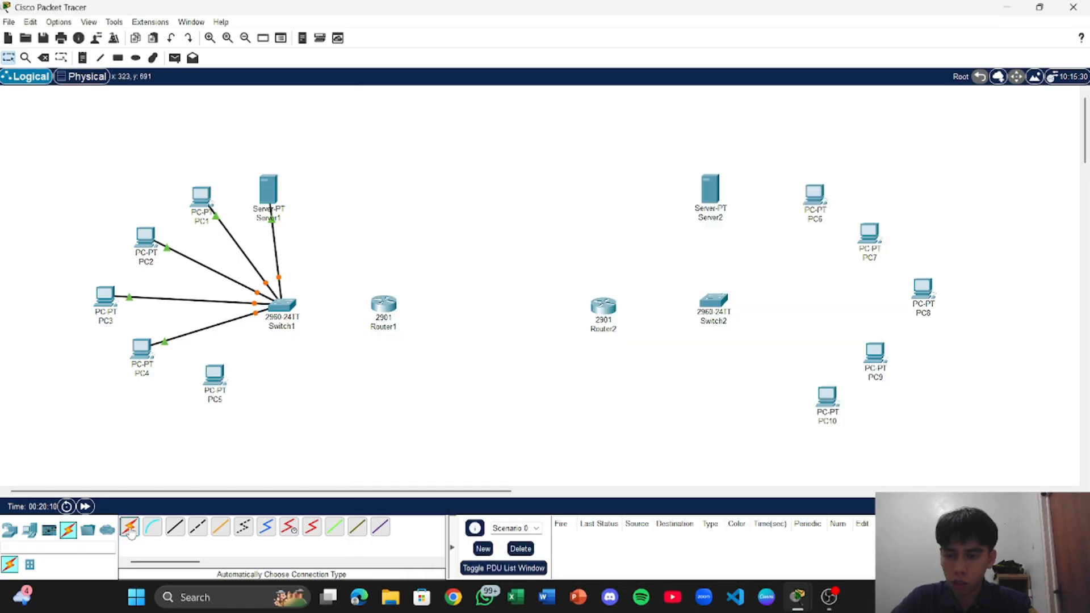
{"action": "left_click", "coordinate": [218, 379]}
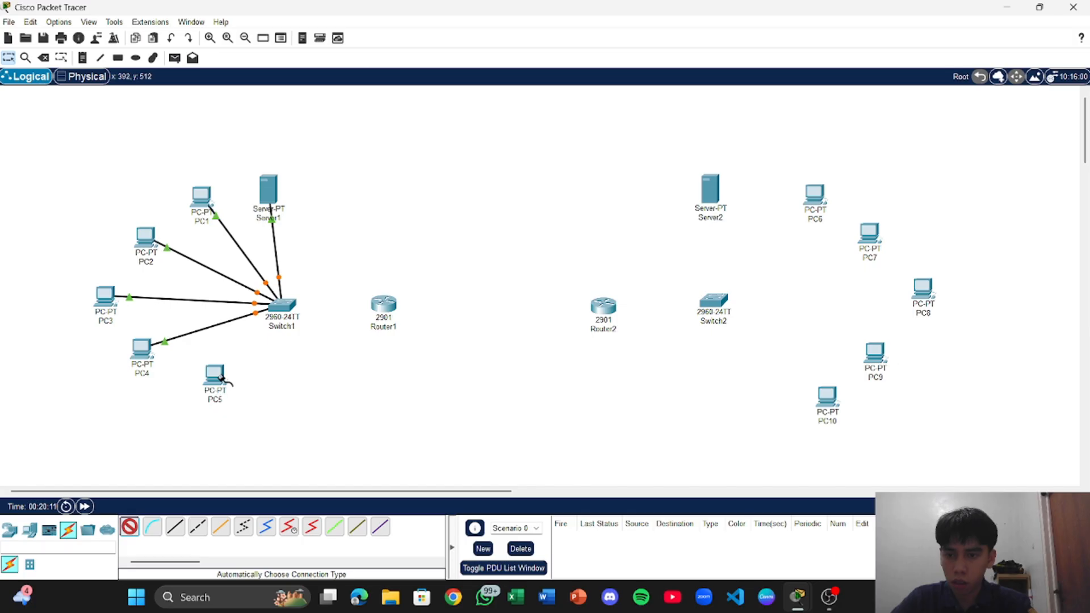
{"action": "left_click", "coordinate": [281, 307]}
- Connect Switch1 to Router1 and Router1 to Router2 using the automatically chosen connection type
{"action": "left_click", "coordinate": [129, 527]}
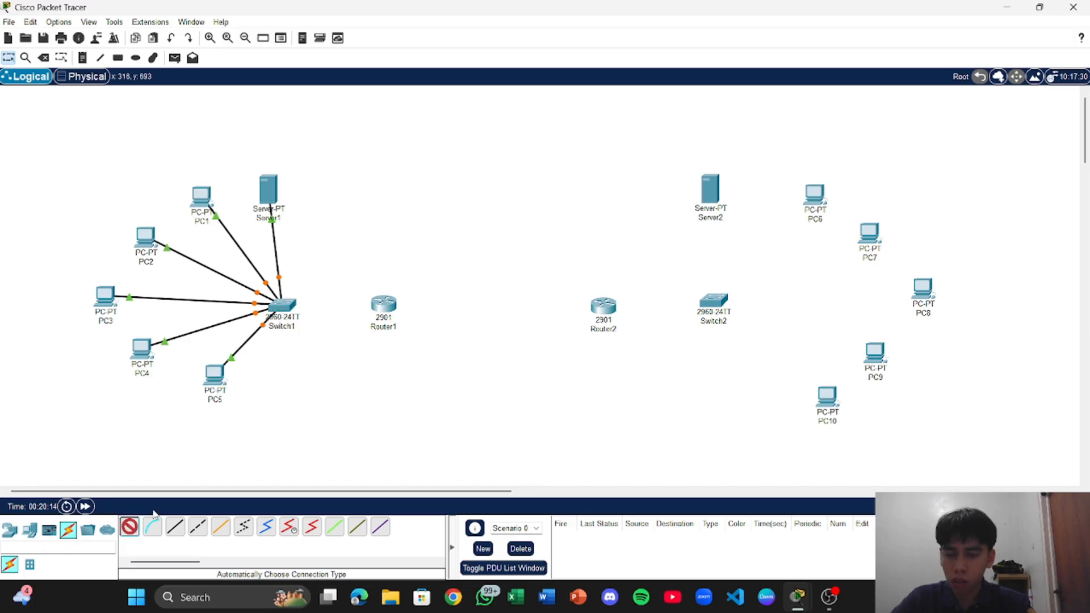
{"action": "left_click", "coordinate": [283, 310]}
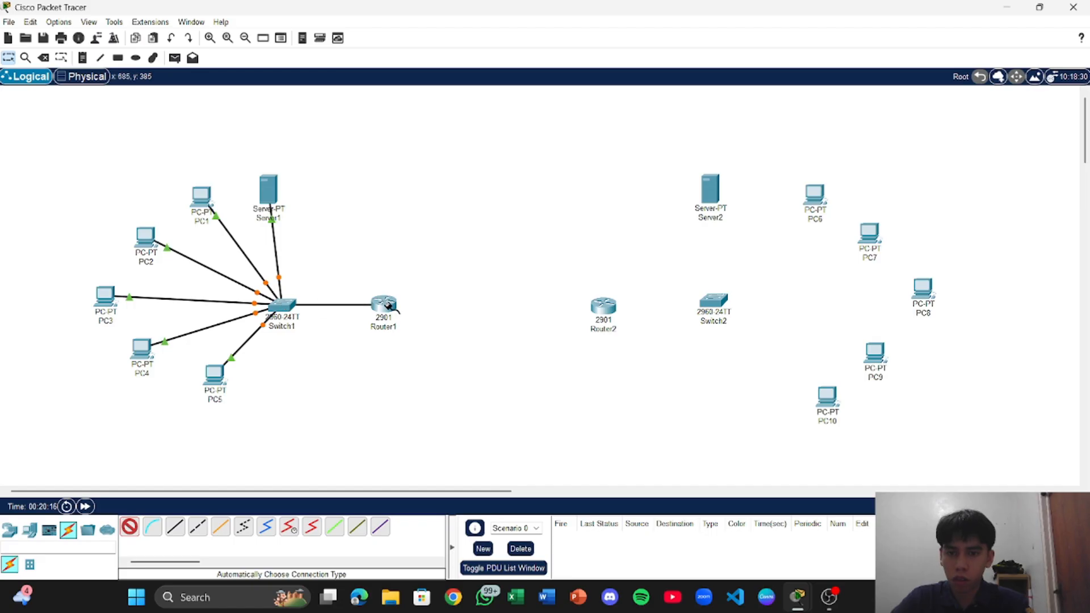
{"action": "left_click", "coordinate": [372, 322]}
{"action": "left_click", "coordinate": [129, 527]}
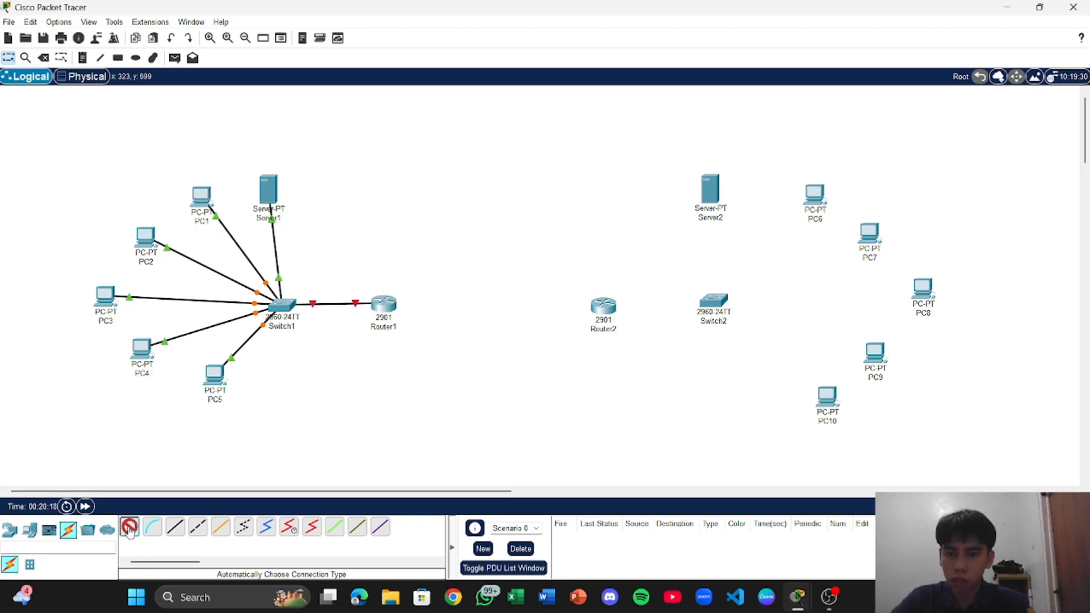
{"action": "left_click", "coordinate": [384, 305]}
{"action": "left_click", "coordinate": [603, 308]}
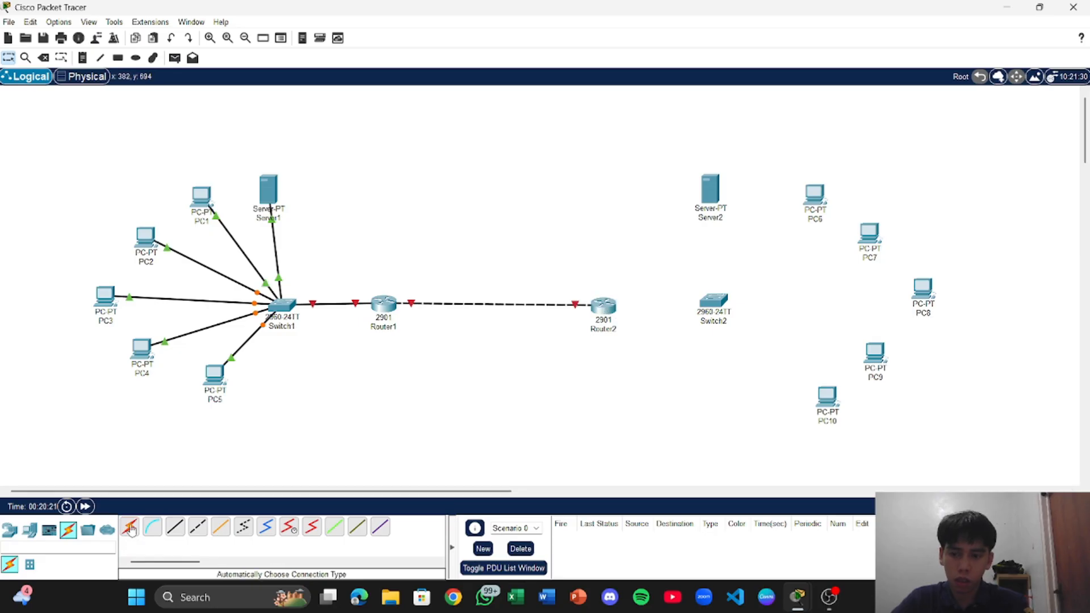
- Connect Router2 to Switch2 using the automatically chosen connection type
{"action": "left_click", "coordinate": [130, 527]}
{"action": "left_click", "coordinate": [604, 307]}
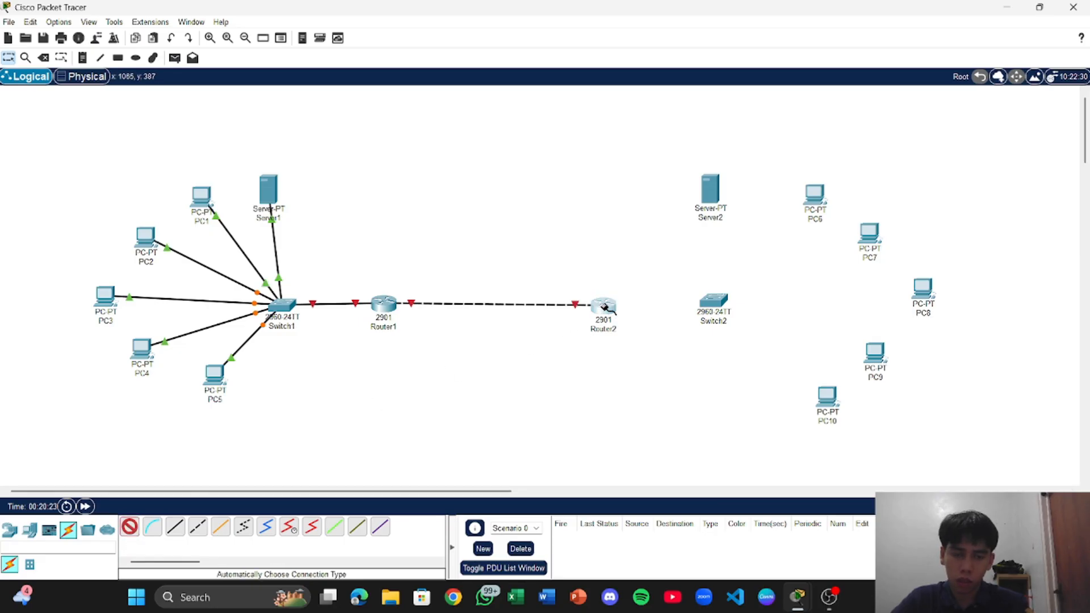
{"action": "left_click", "coordinate": [714, 302]}
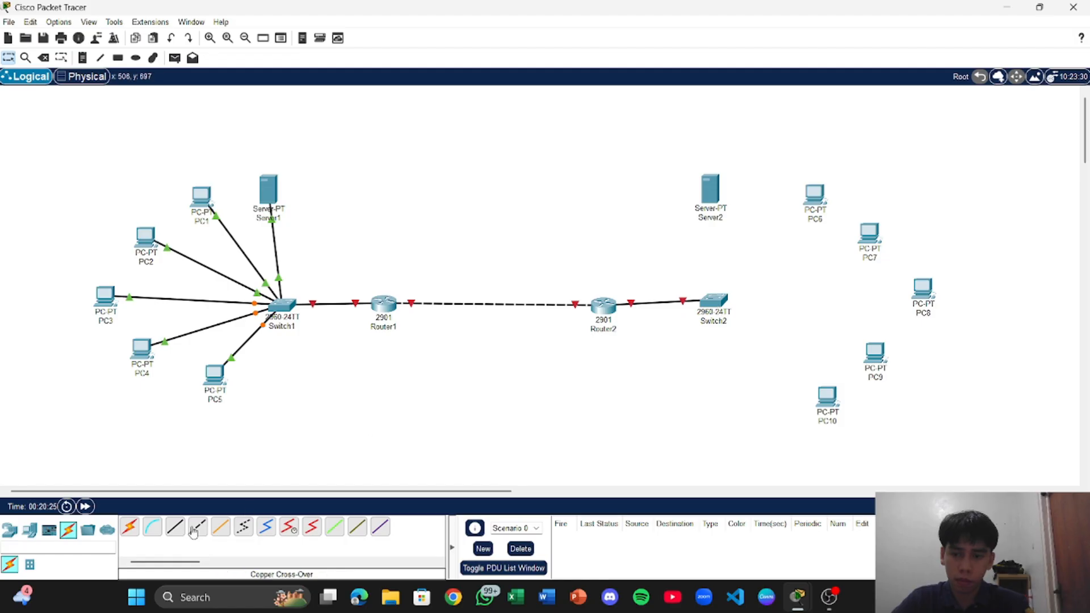
{"action": "left_click", "coordinate": [129, 529]}
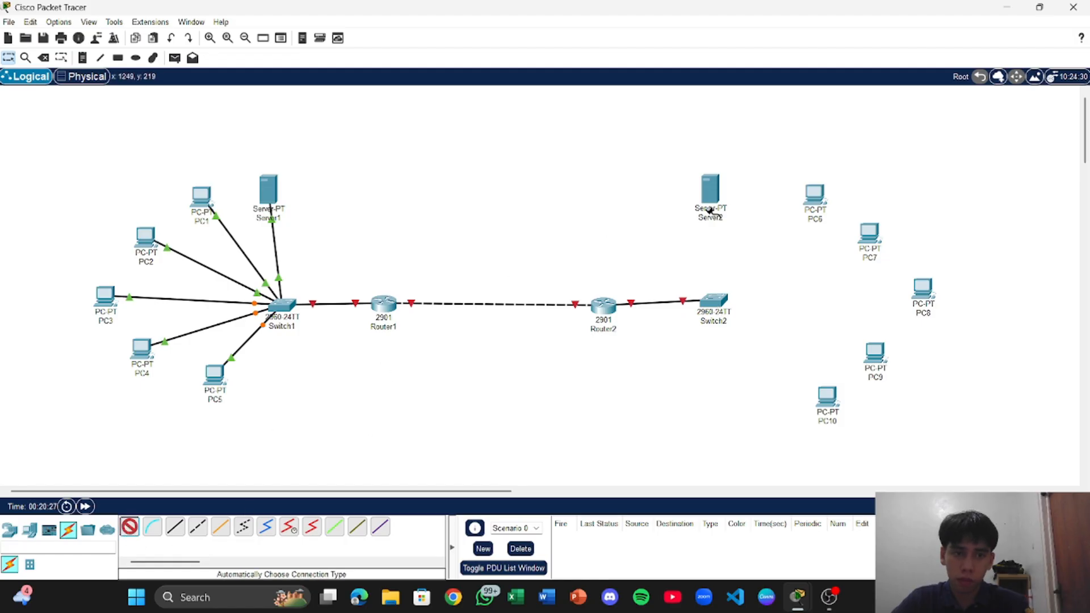
{"action": "left_click", "coordinate": [714, 301]}
{"action": "left_click_drag", "start_coordinate": [240, 489], "coordinate": [285, 489]}
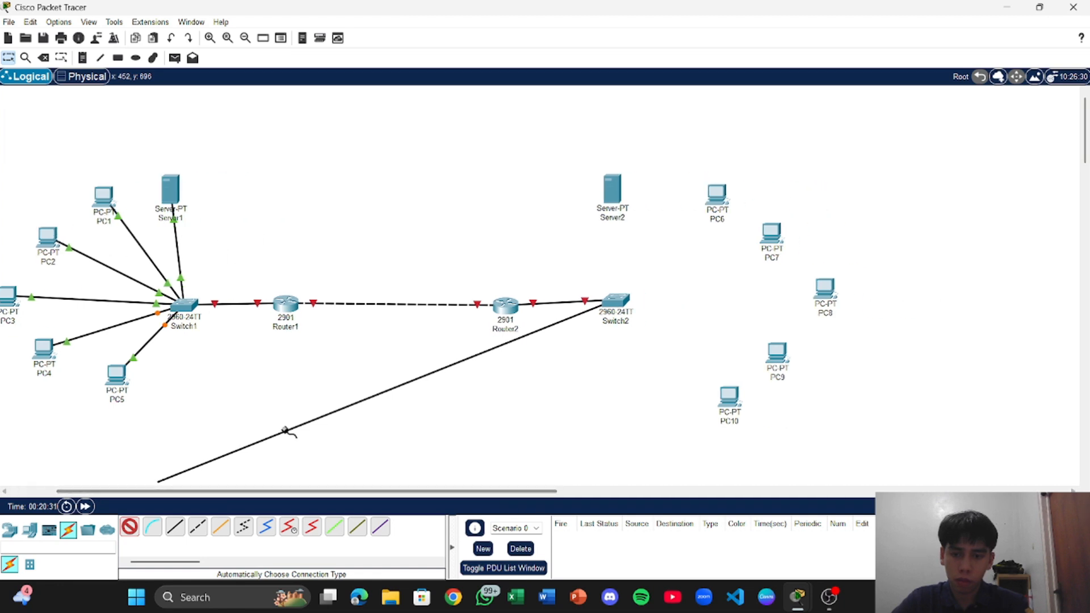
{"action": "left_click", "coordinate": [130, 532]}
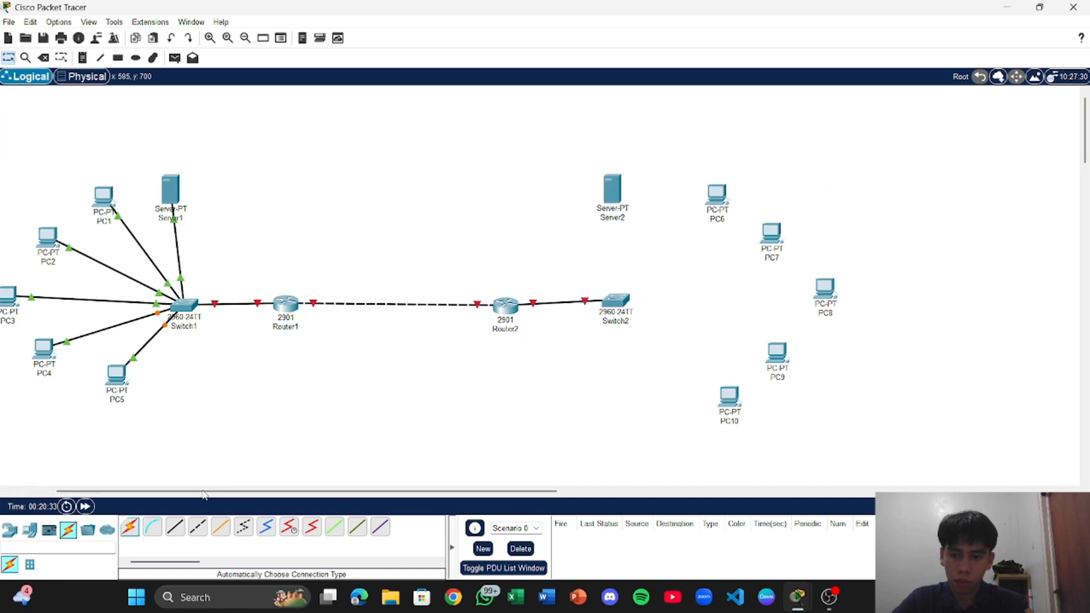
{"action": "left_click_drag", "start_coordinate": [207, 491], "coordinate": [183, 493]}
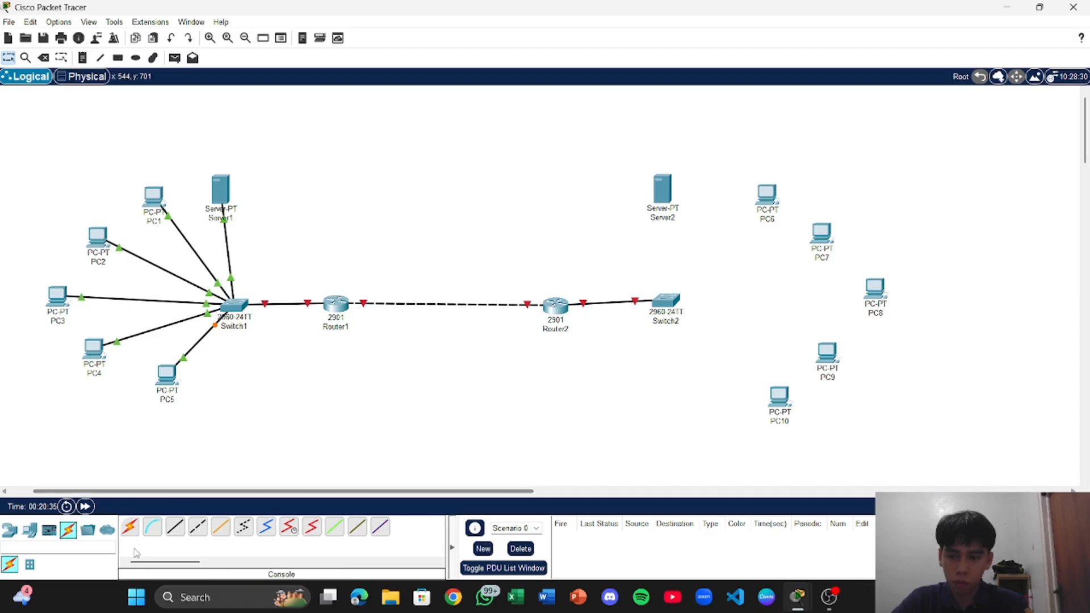
{"action": "left_click", "coordinate": [130, 528]}
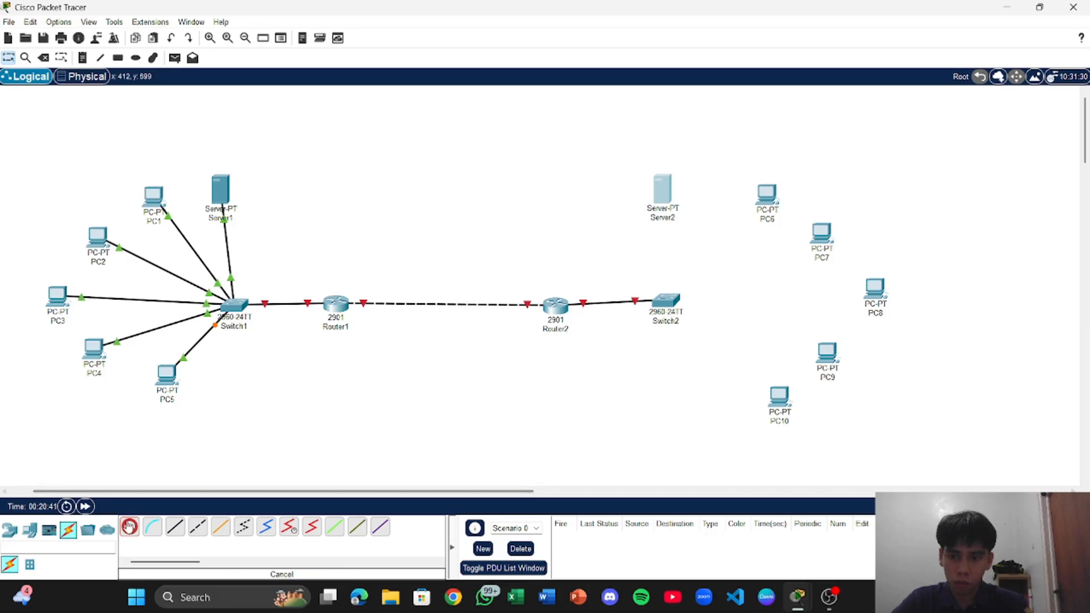
{"action": "left_click", "coordinate": [126, 533]}
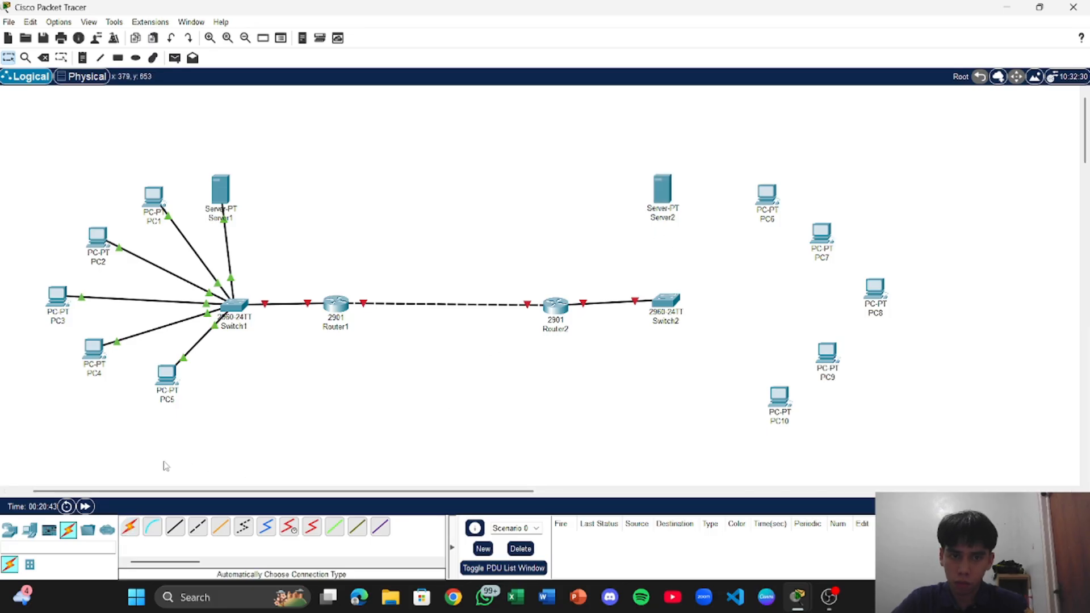
- Connect Server2 to Switch2 using the automatically chosen connection type
{"action": "left_click", "coordinate": [130, 526]}
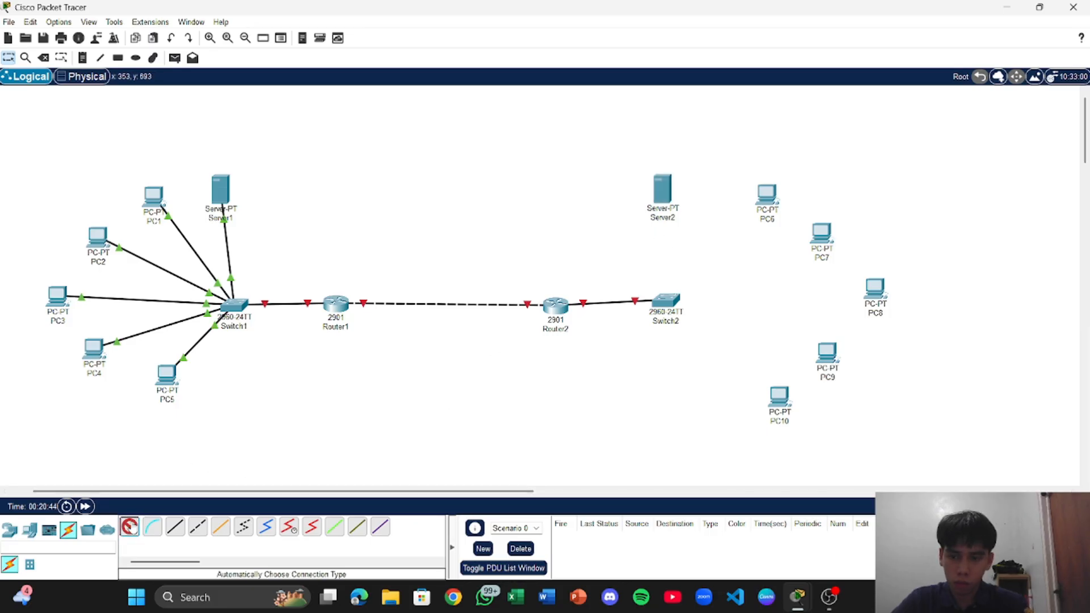
{"action": "left_click", "coordinate": [663, 193]}
{"action": "left_click", "coordinate": [665, 300]}
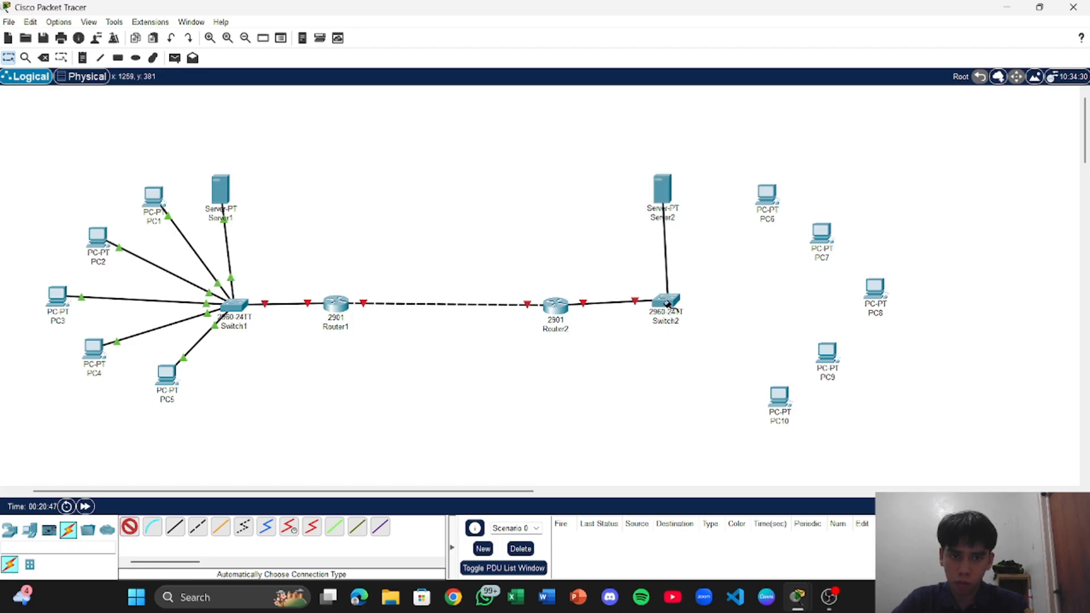
- Connect PC6 and PC7 to Switch2 using the automatically chosen connection type
{"action": "left_click", "coordinate": [129, 527]}
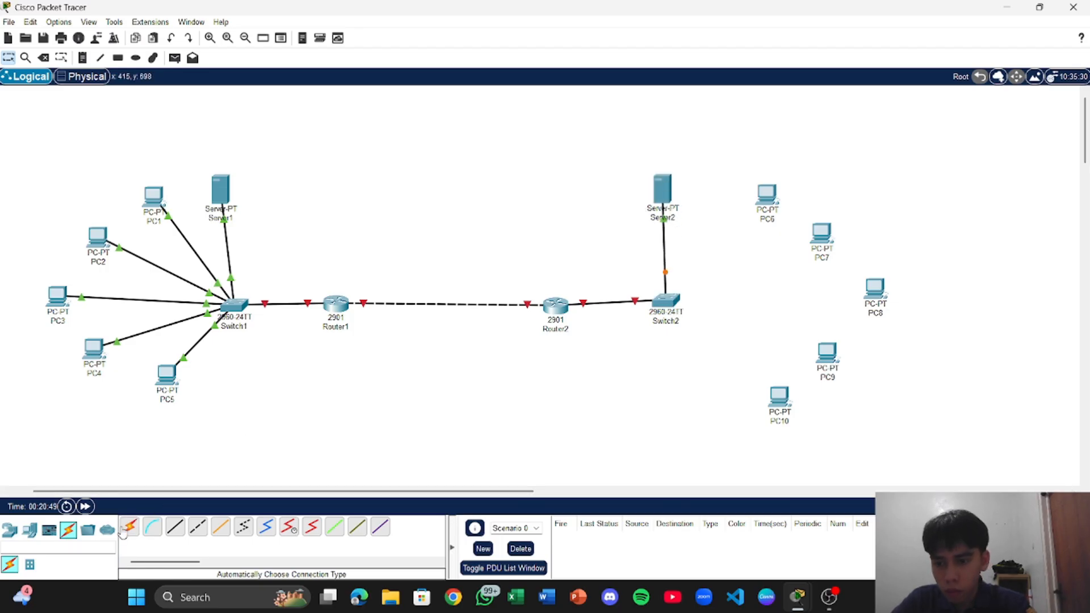
{"action": "left_click", "coordinate": [768, 194]}
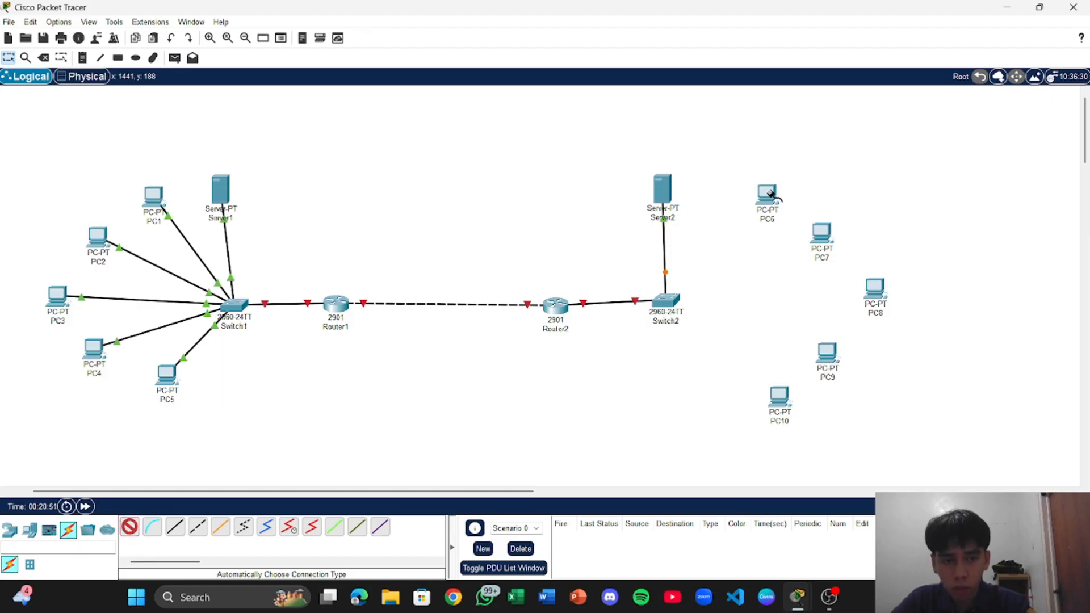
{"action": "left_click", "coordinate": [667, 300]}
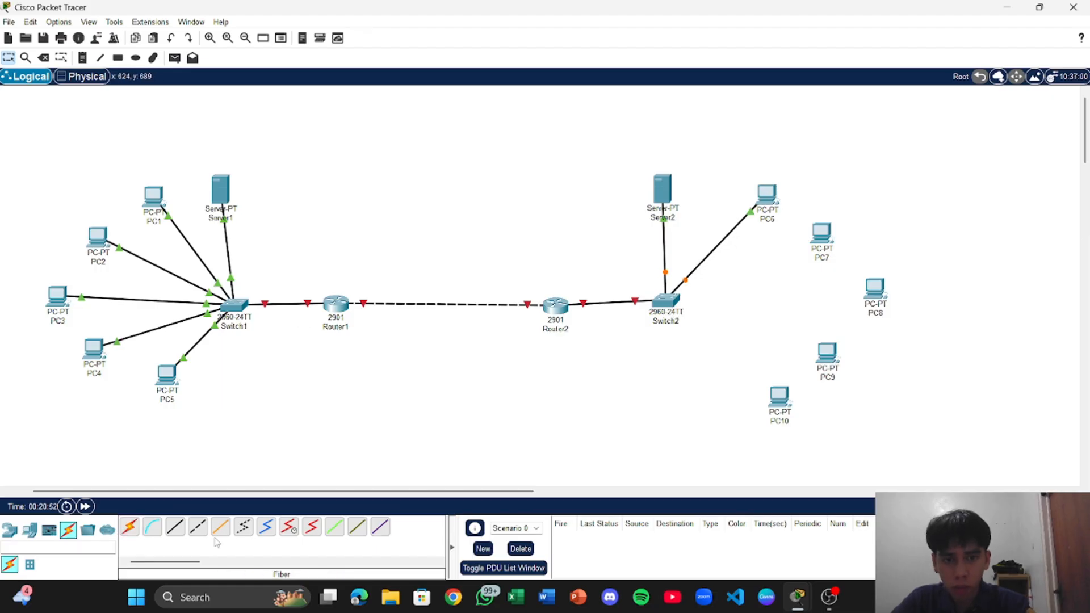
{"action": "left_click", "coordinate": [129, 527]}
{"action": "left_click", "coordinate": [818, 227]}
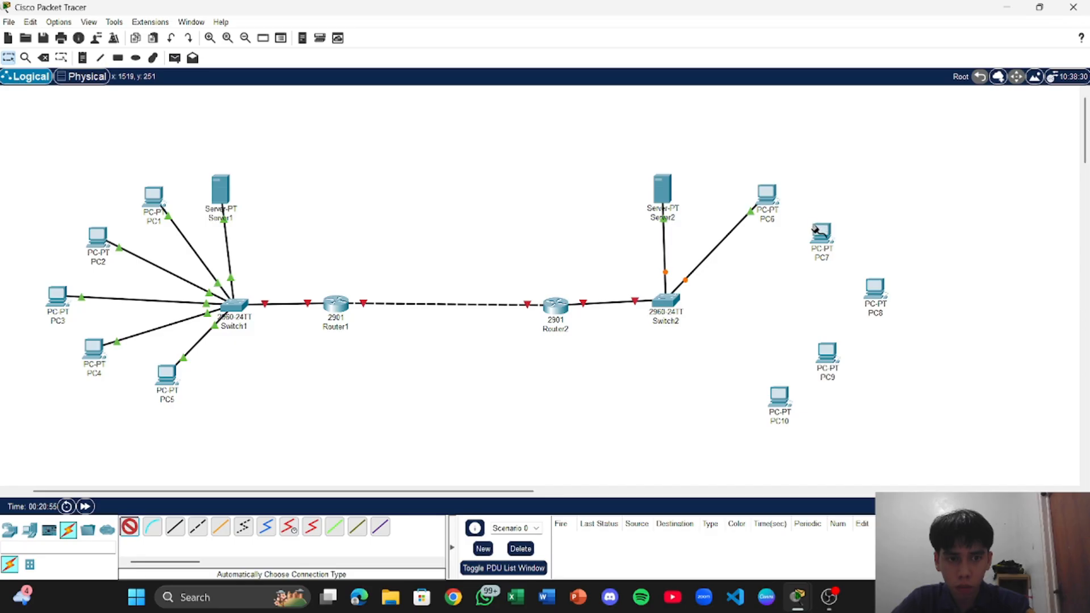
{"action": "left_click", "coordinate": [665, 301]}
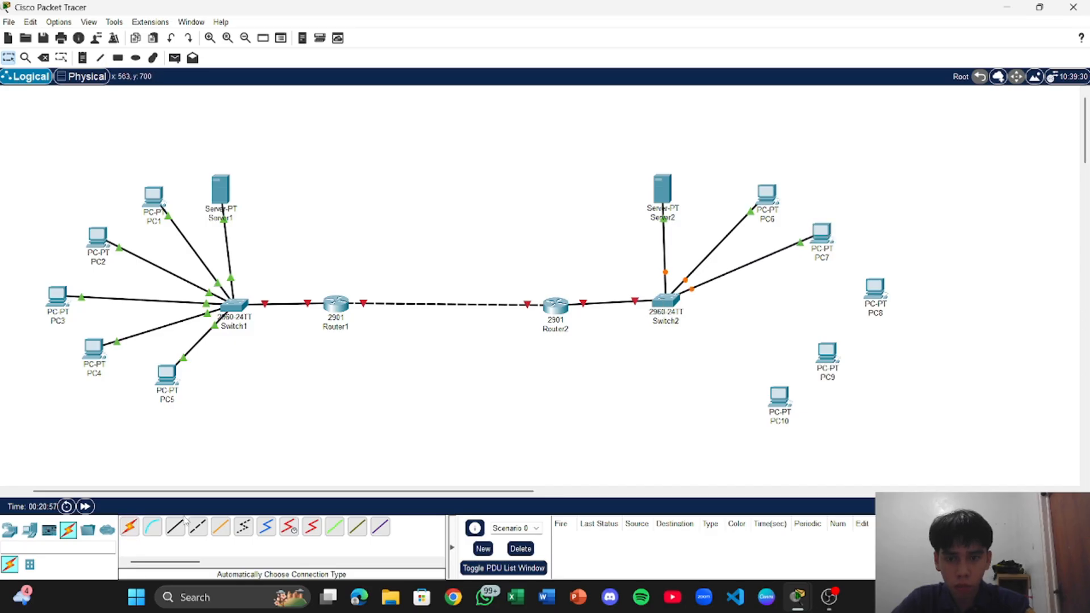
- Connect PC8, PC9 and PC10 to Switch2 using the automatically chosen connection type
{"action": "left_click", "coordinate": [129, 527]}
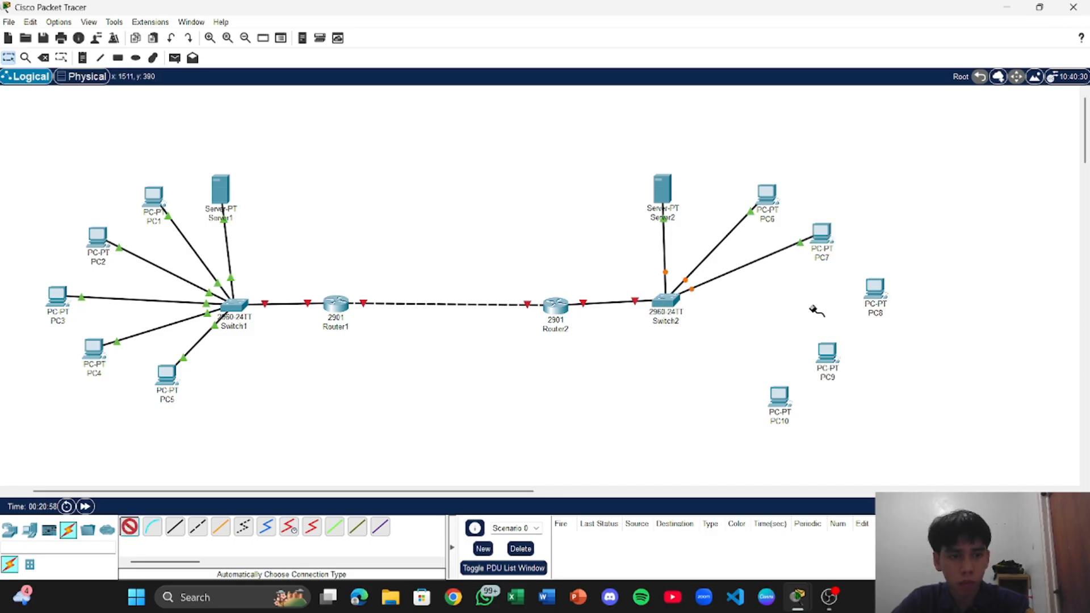
{"action": "left_click", "coordinate": [875, 290]}
{"action": "left_click", "coordinate": [665, 296]}
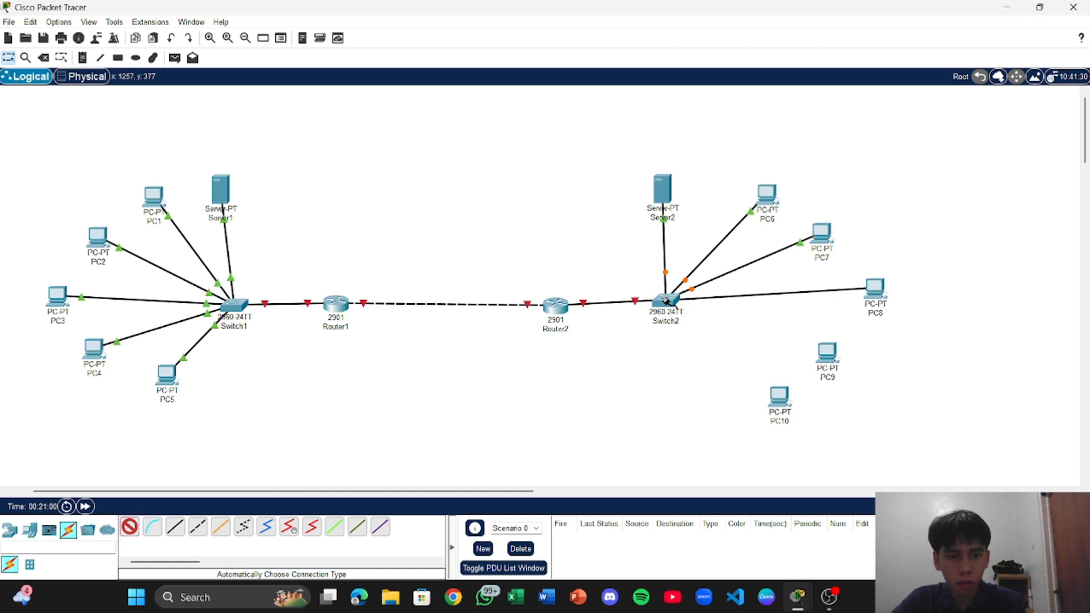
{"action": "left_click", "coordinate": [129, 527]}
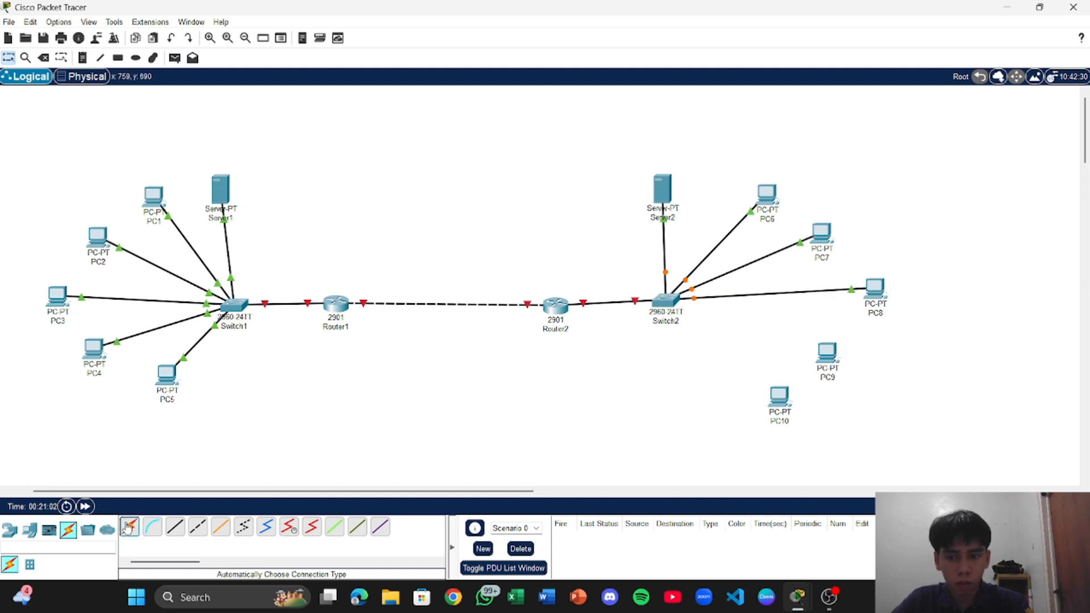
{"action": "left_click", "coordinate": [820, 344]}
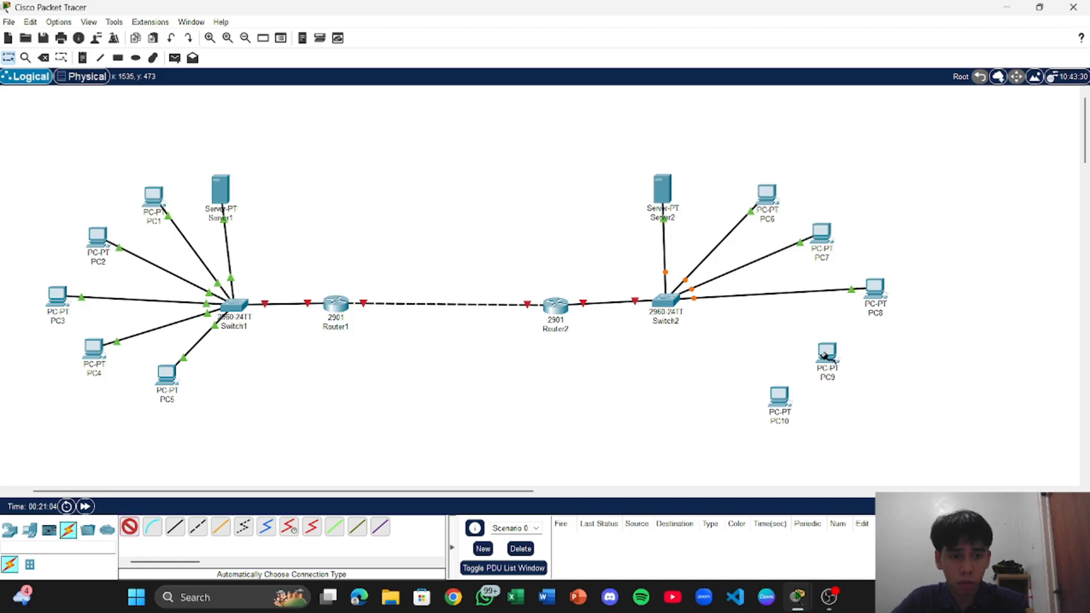
{"action": "left_click", "coordinate": [670, 297]}
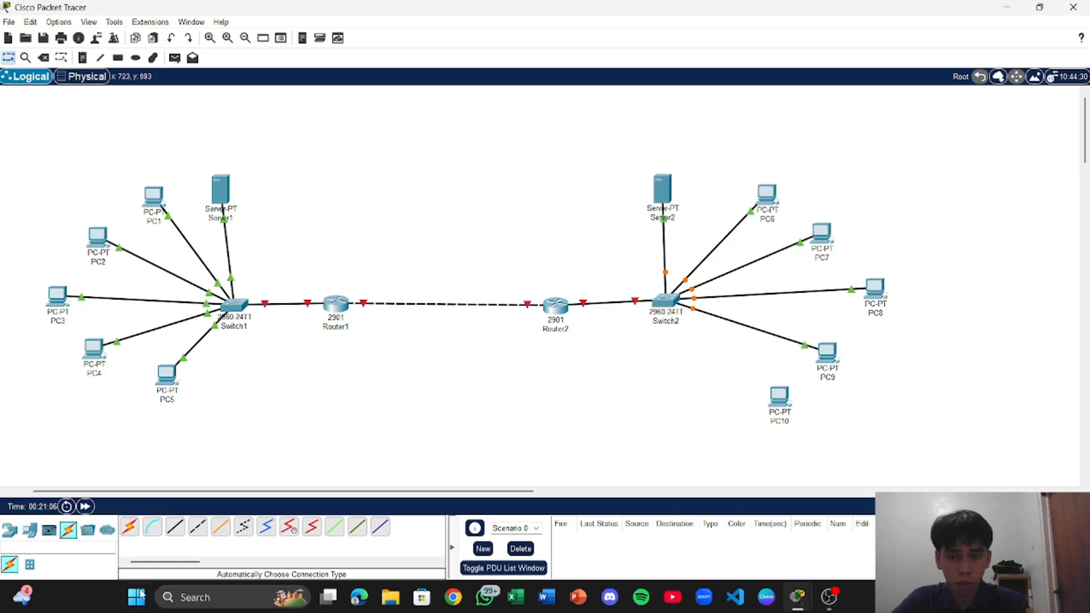
{"action": "left_click", "coordinate": [130, 526]}
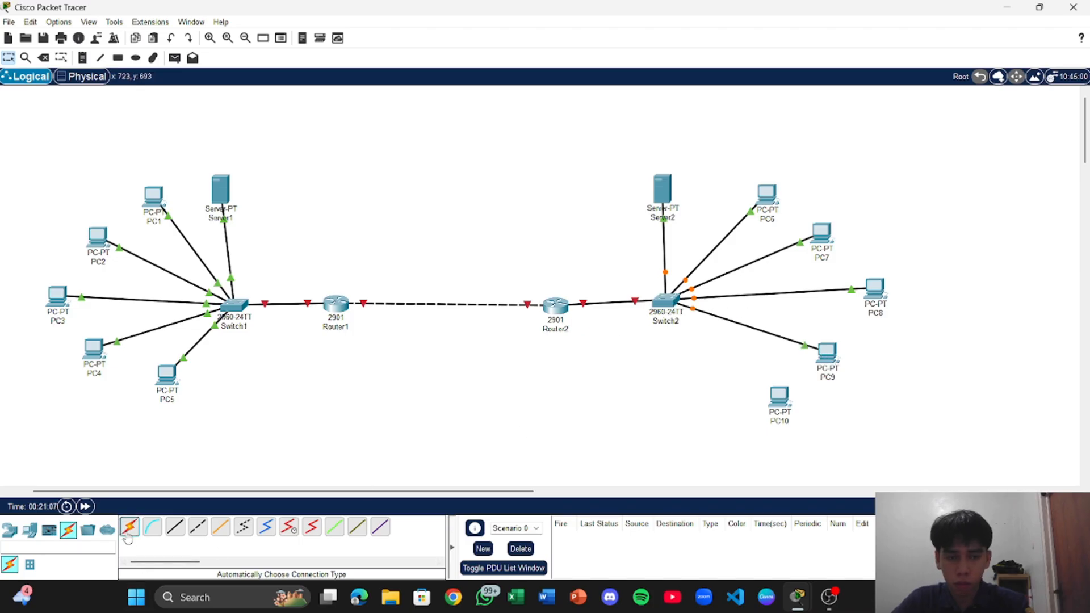
{"action": "left_click", "coordinate": [777, 401]}
{"action": "left_click", "coordinate": [670, 302]}
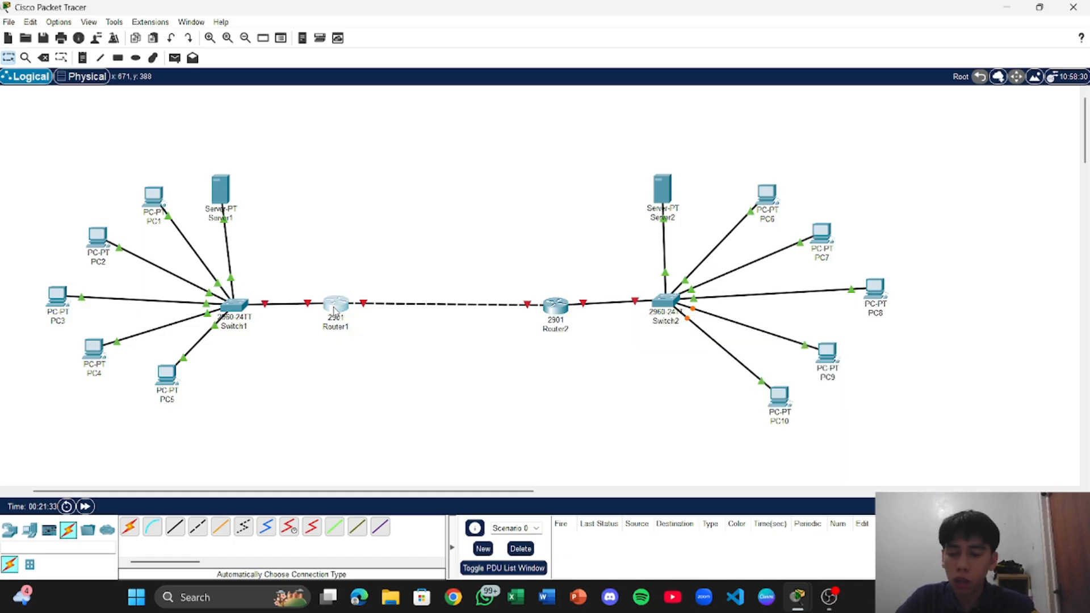
- Open Router1's command line and enter global configuration mode with Enable and configure terminal
{"action": "left_click", "coordinate": [335, 307]}
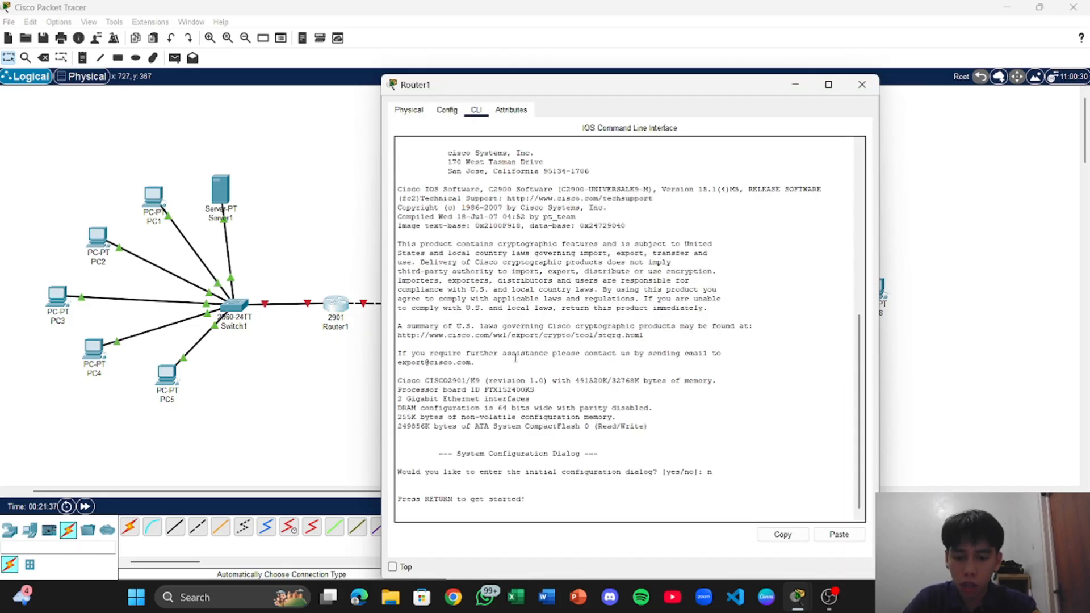
{"action": "key", "text": "Return"}
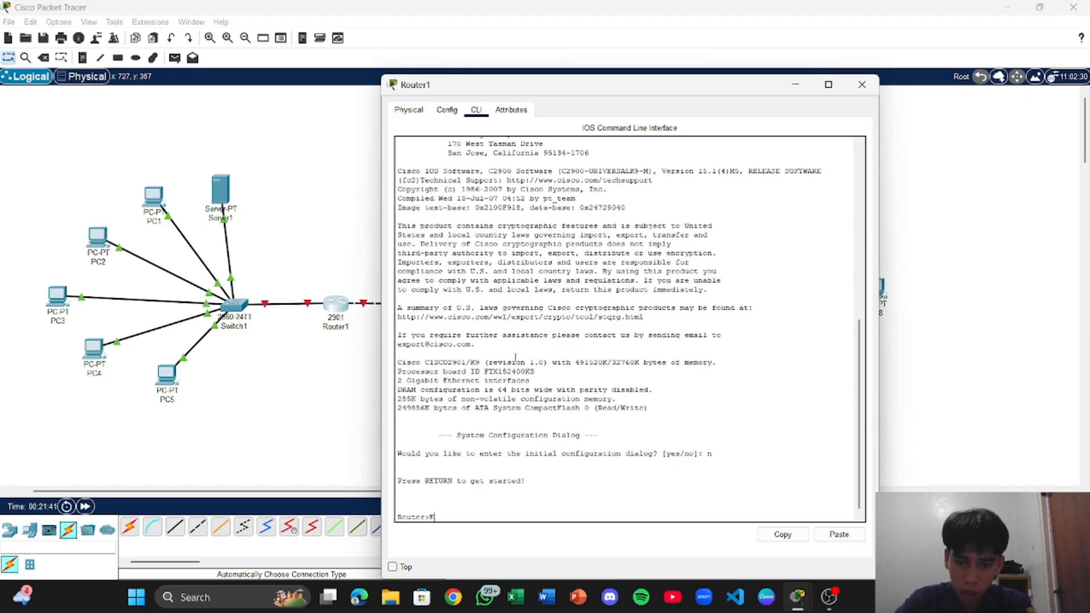
{"action": "type", "text": "Enable"}
{"action": "key", "text": "Return"}
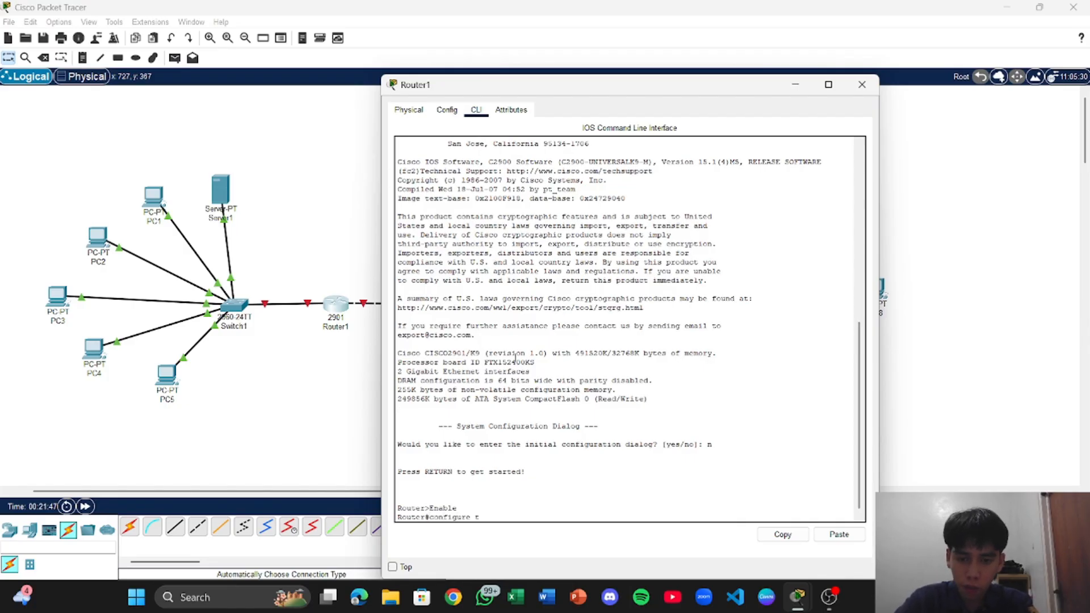
{"action": "key", "text": "Return"}
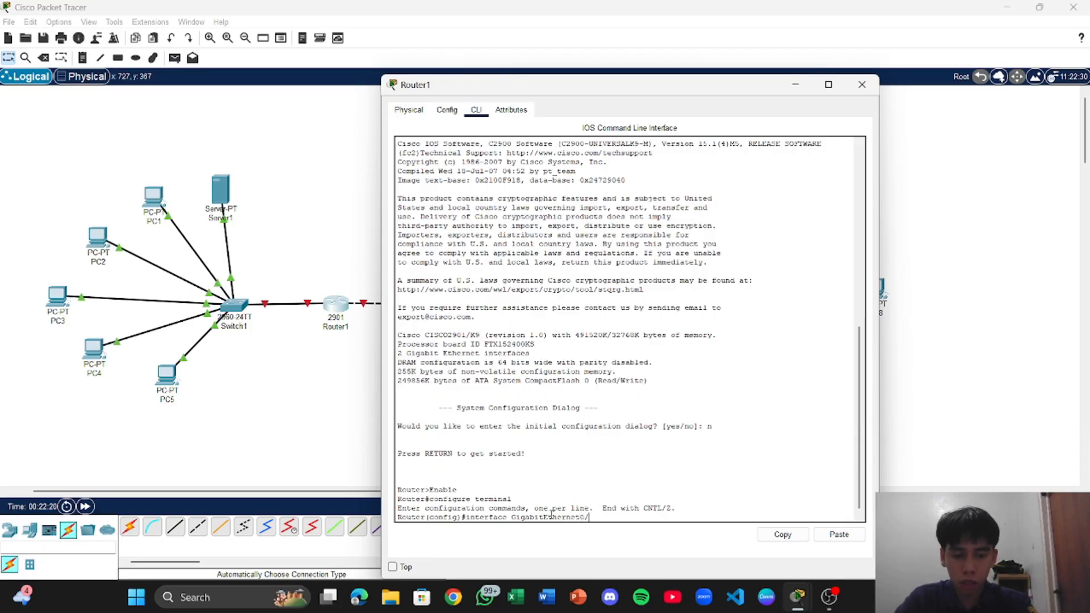
- Bring up Router1's interface GigabitEthernet0/0 with no shutdown, and exit its interface configuration
{"action": "key", "text": "Return"}
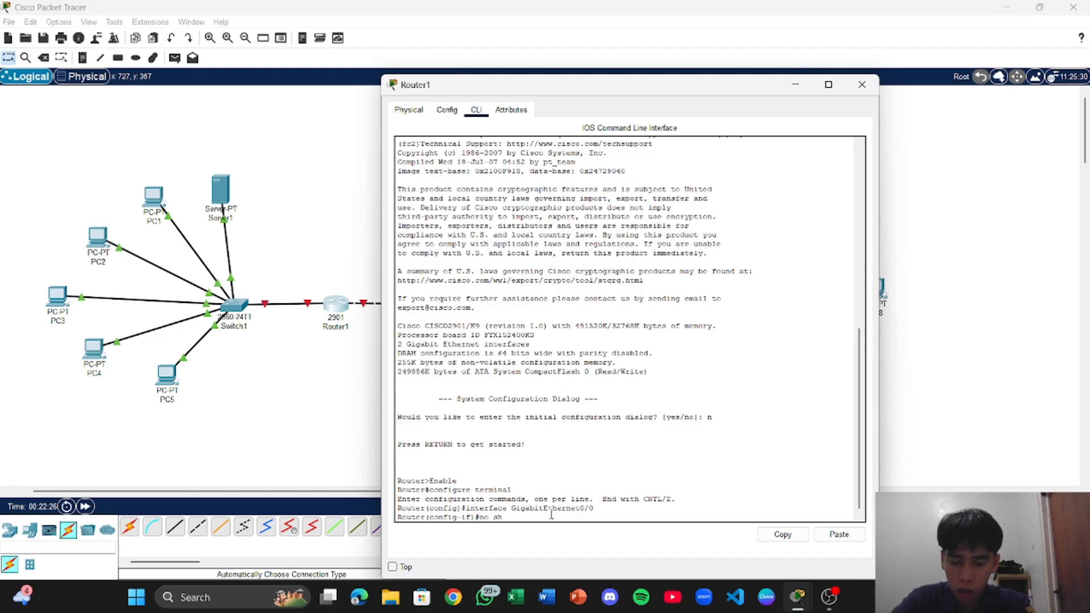
{"action": "type", "text": "no shutdown"}
{"action": "key", "text": "Return"}
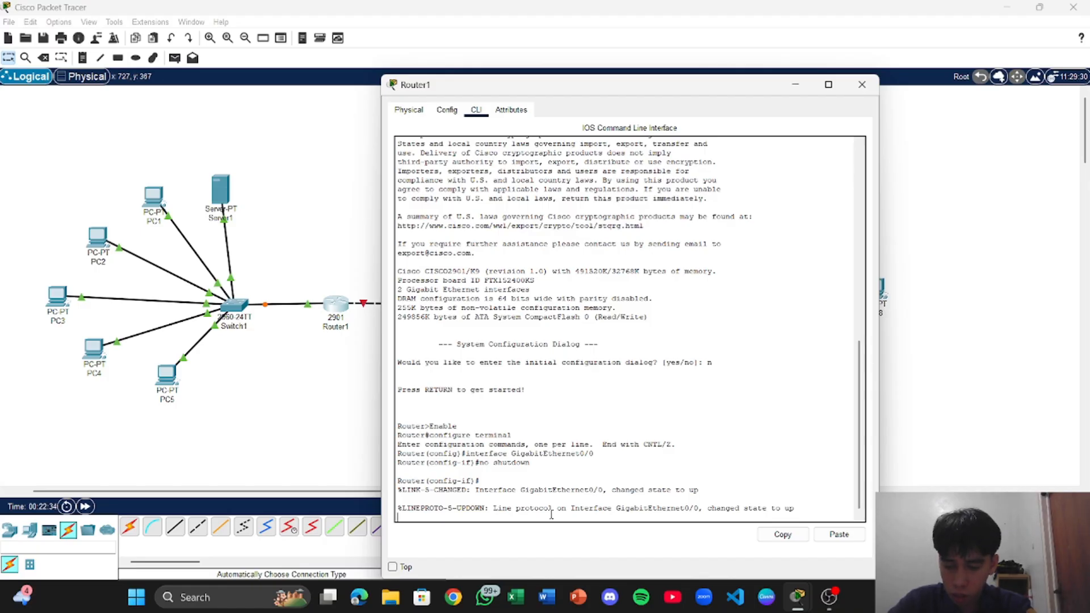
{"action": "type", "text": "e"}
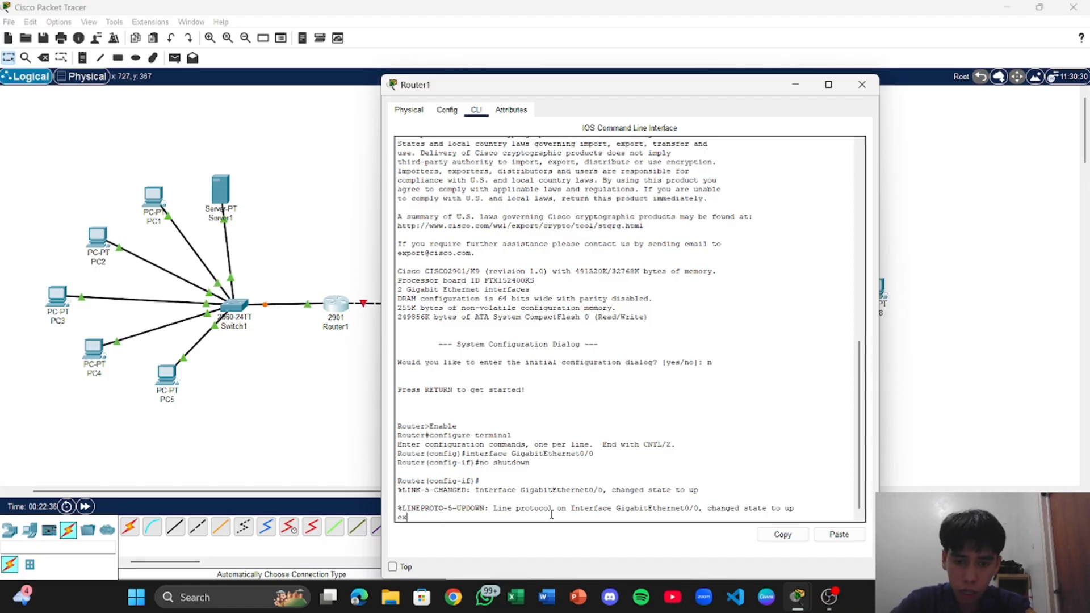
{"action": "type", "text": "x"}
{"action": "key", "text": "BackSpace"}
{"action": "key", "text": "BackSpace"}
{"action": "key", "text": "Return"}
{"action": "type", "text": "er(config-if)#e"}
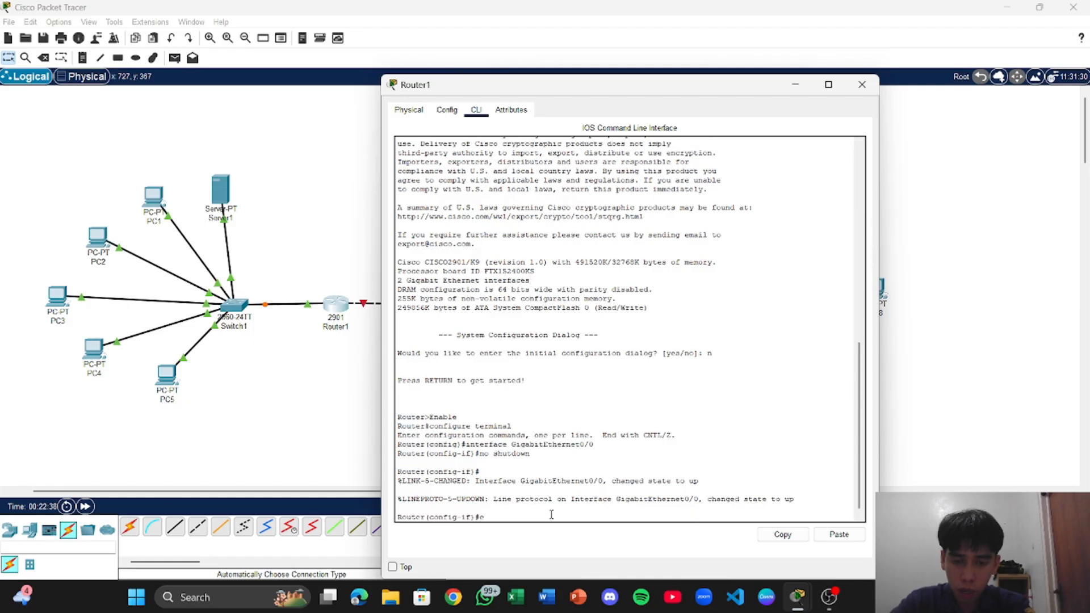
{"action": "type", "text": "xit"}
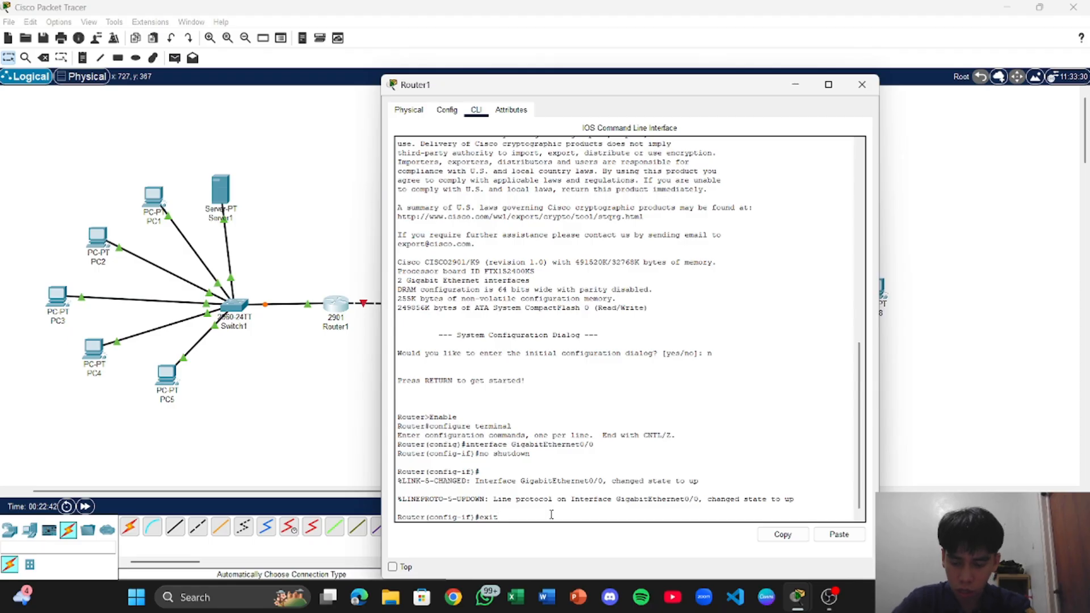
{"action": "key", "text": "Return"}
- Bring up Router1's interface GigabitEthernet0/1 with no shutdown, and close the router's window
{"action": "type", "text": "interface GigabitEthernet0/0"}
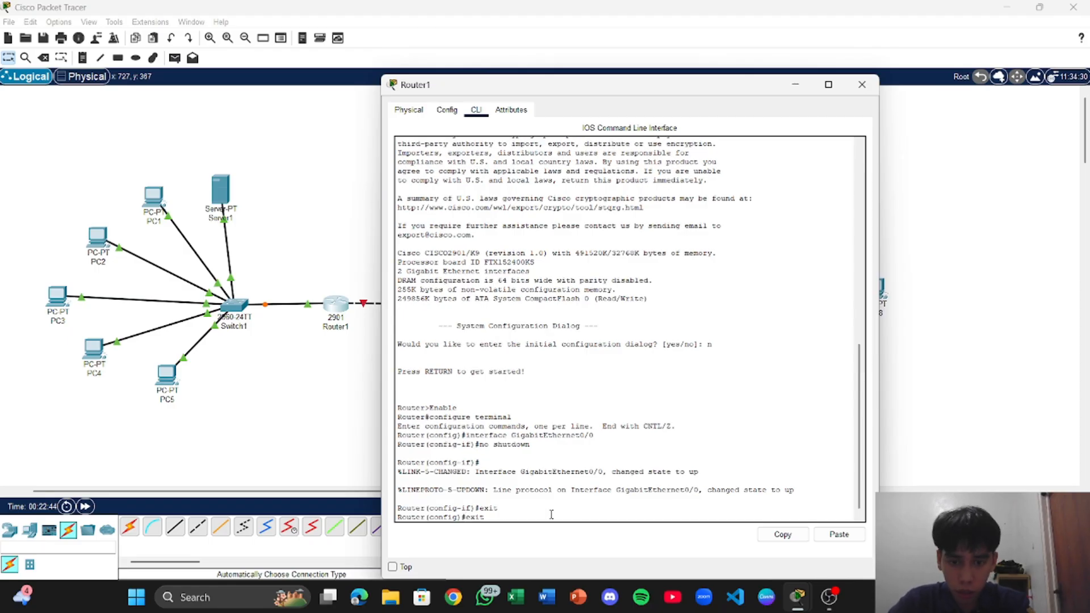
{"action": "key", "text": "BackSpace"}
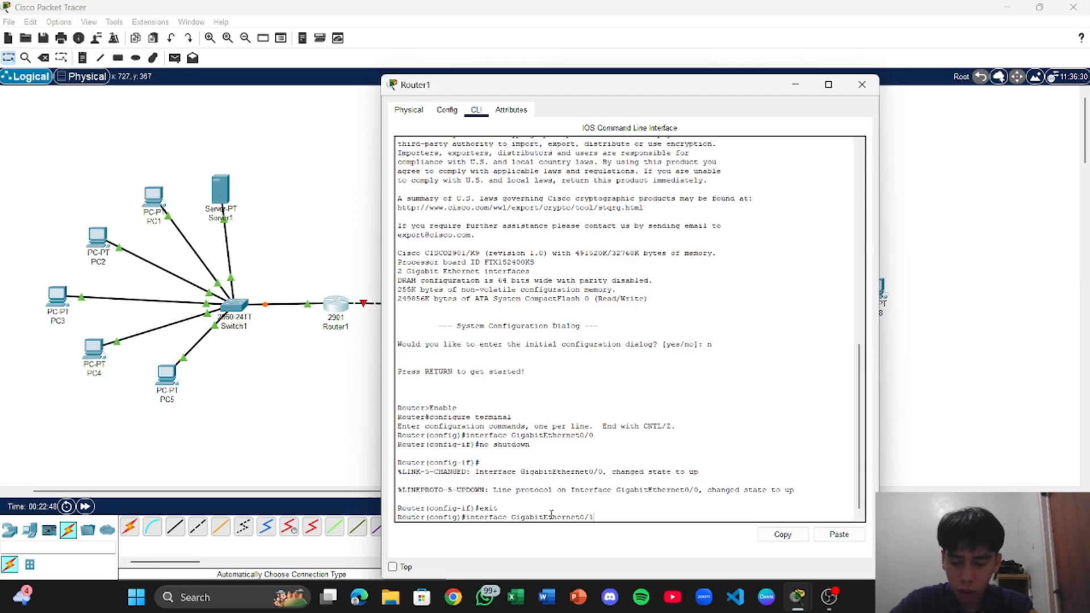
{"action": "type", "text": "1"}
{"action": "key", "text": "Return"}
{"action": "type", "text": "n"}
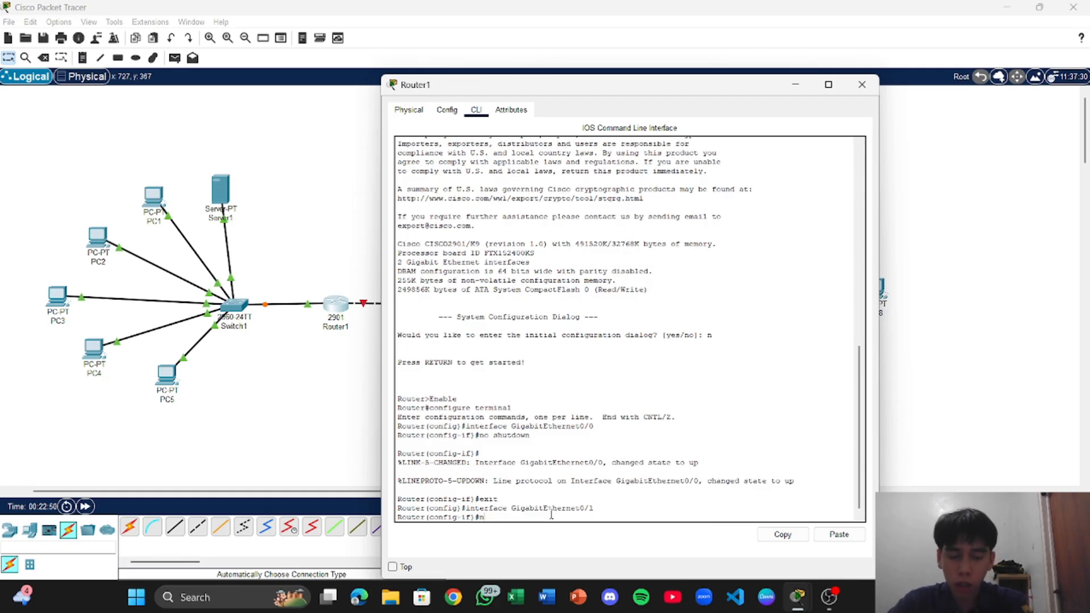
{"action": "type", "text": "o shutdown"}
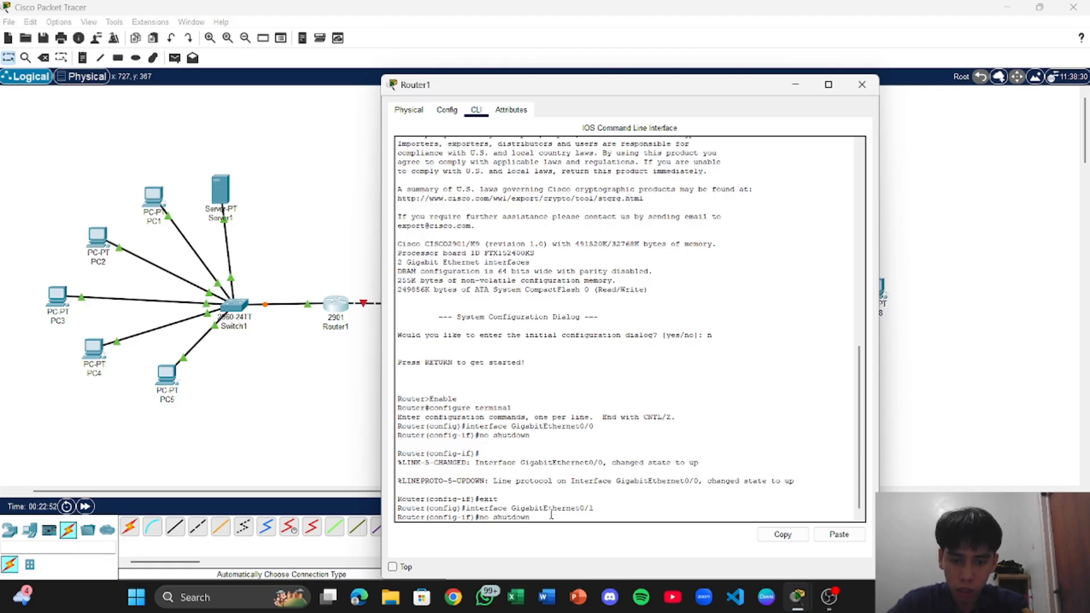
{"action": "key", "text": "Return"}
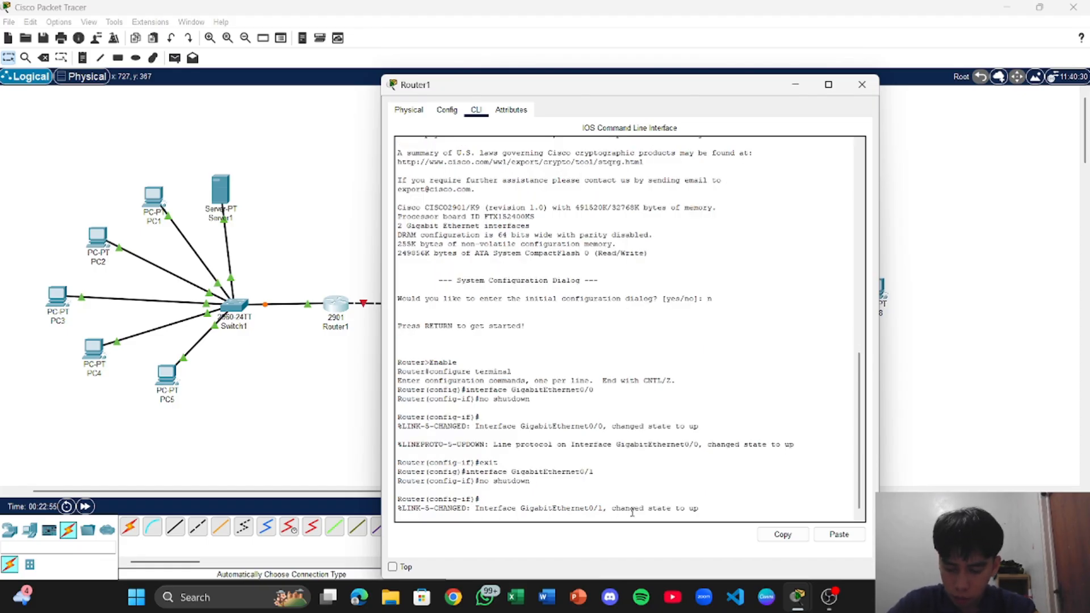
{"action": "left_click", "coordinate": [937, 392]}
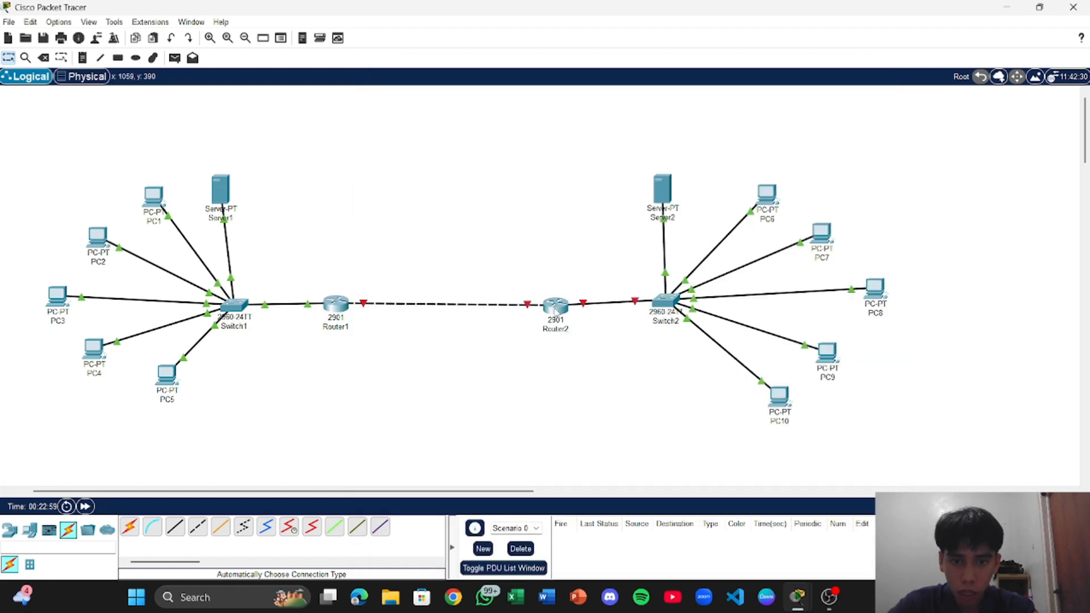
- Open Router2's command line and enter global configuration mode with Enable and configure terminal
{"action": "left_click", "coordinate": [555, 307]}
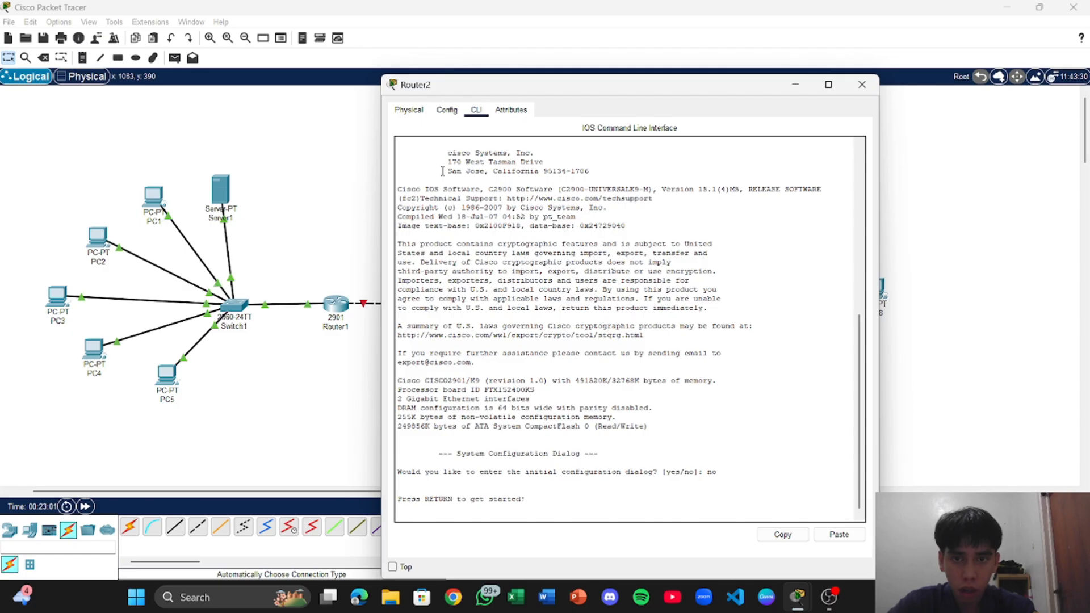
{"action": "key", "text": "Return"}
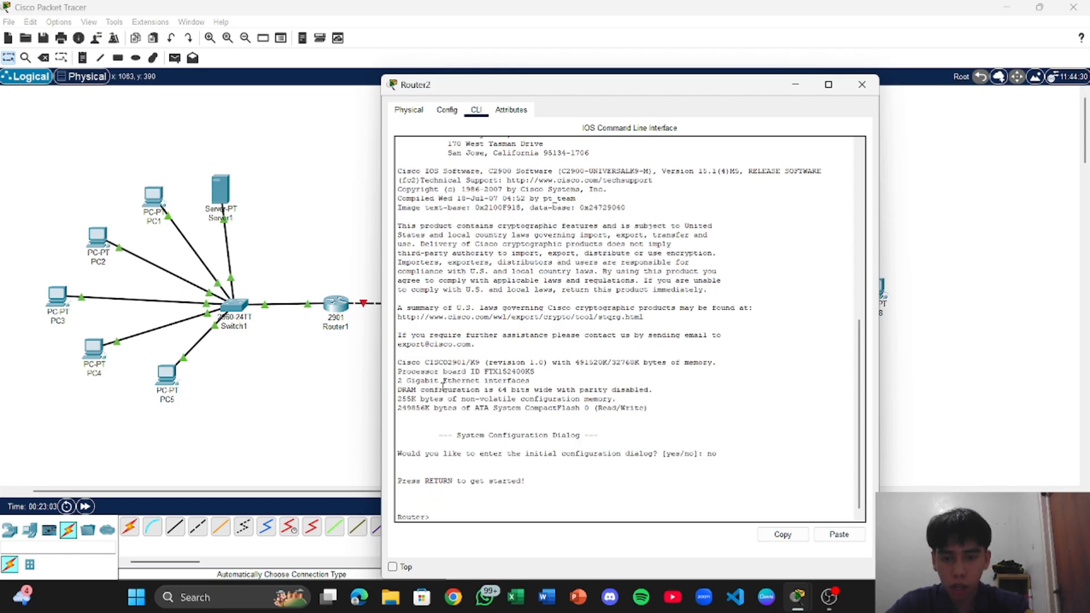
{"action": "type", "text": "en"}
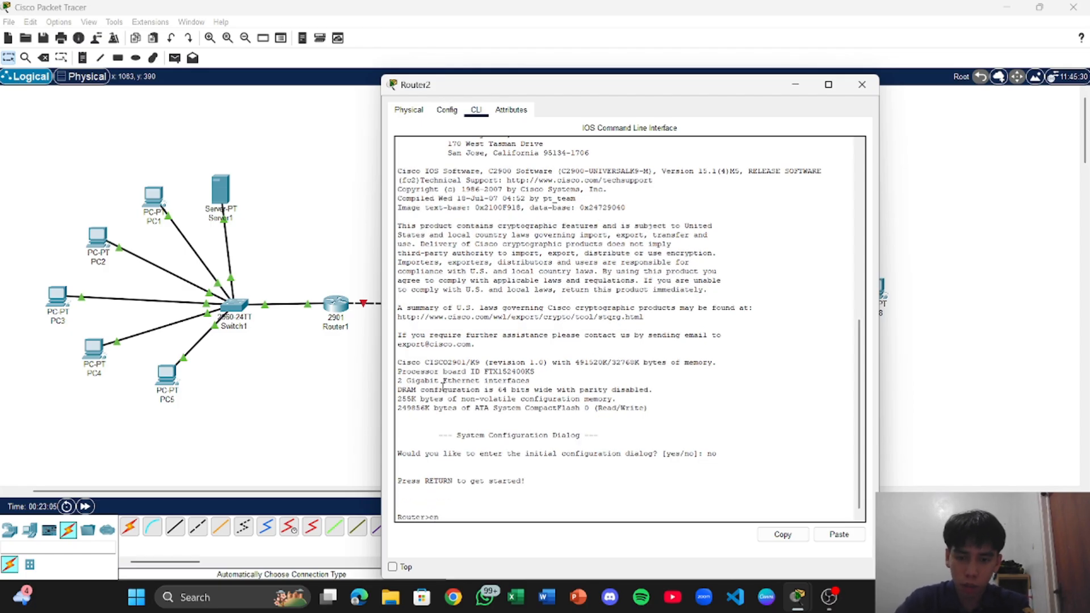
{"action": "key", "text": "BackSpace"}
{"action": "key", "text": "BackSpace"}
{"action": "type", "text": "Enab"}
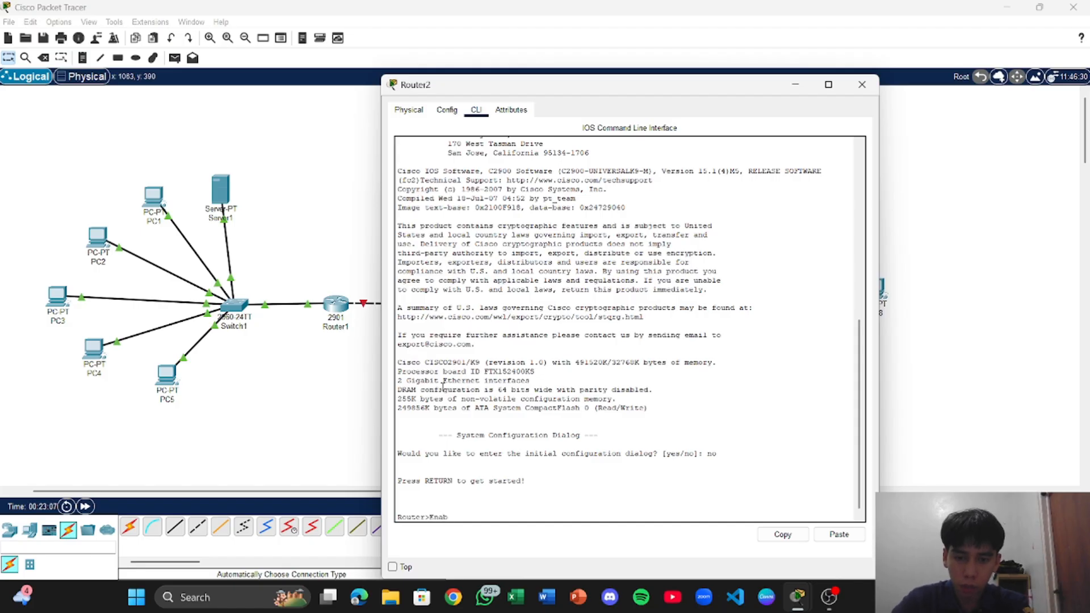
{"action": "type", "text": "le"}
{"action": "key", "text": "Return"}
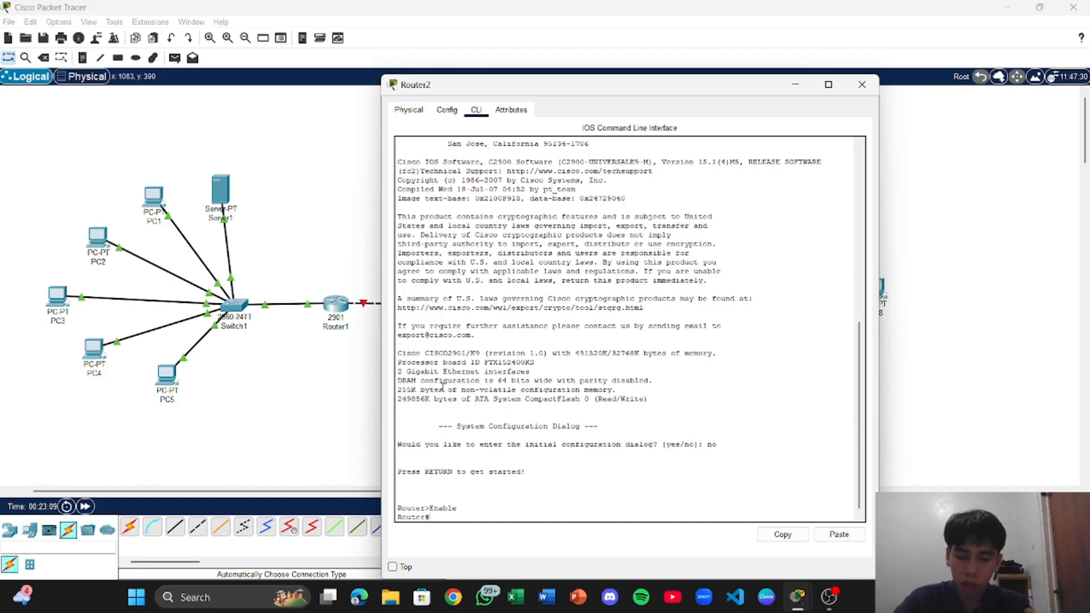
{"action": "type", "text": "Configur"}
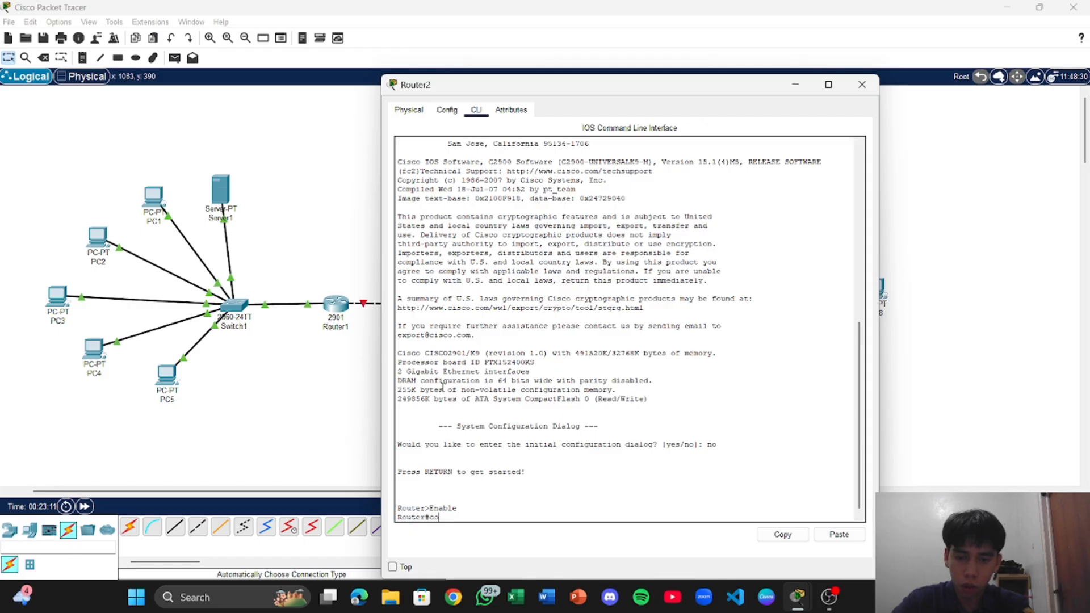
{"action": "type", "text": "e te"}
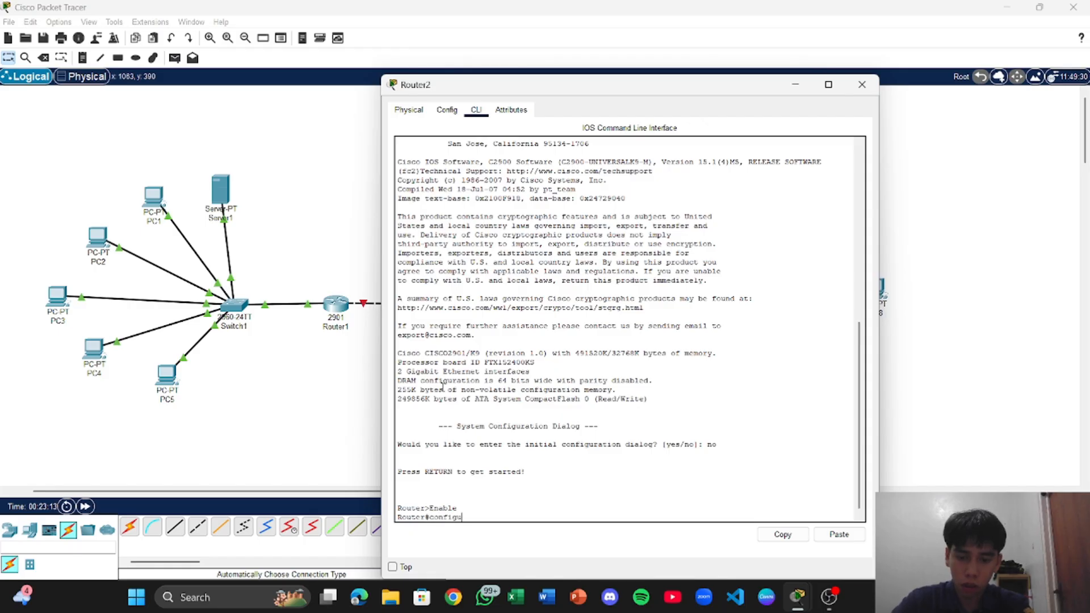
{"action": "type", "text": "rminal"}
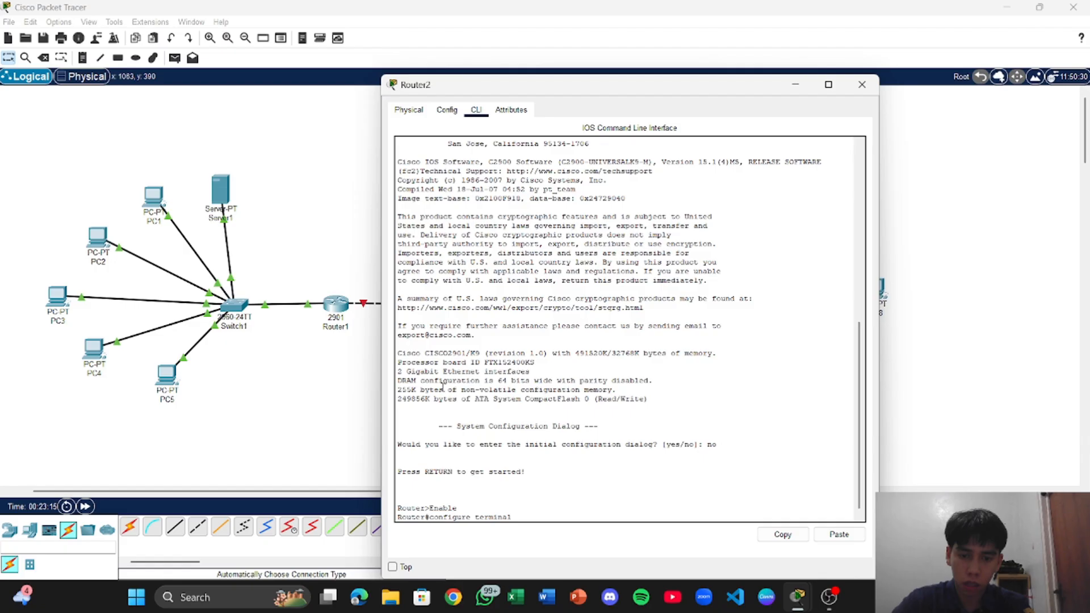
{"action": "key", "text": "Return"}
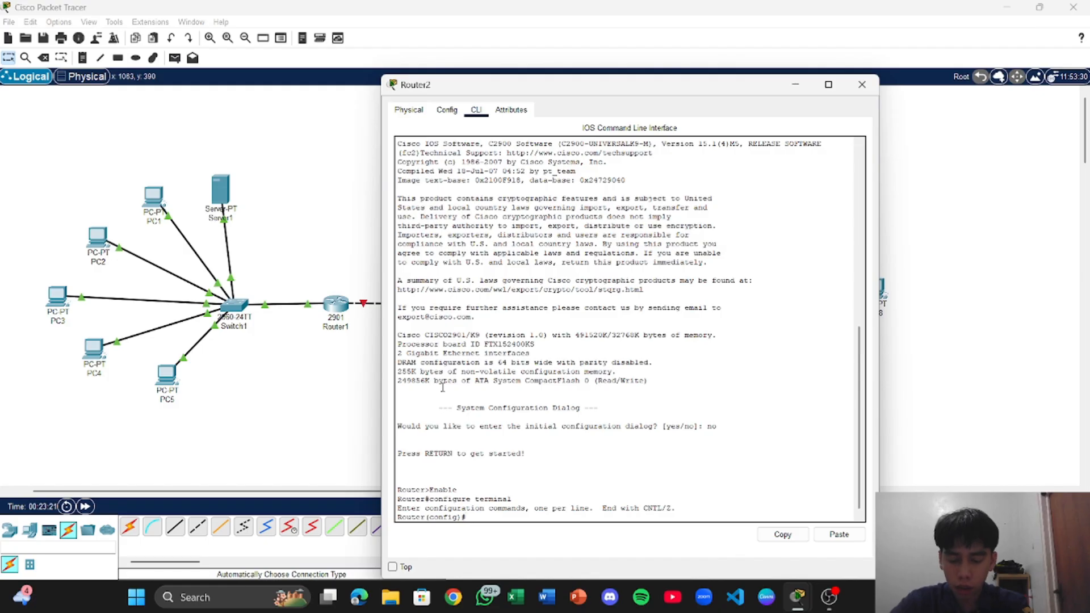
- Bring up Router2's interface GigabitEthernet0/0 with no shutdown
{"action": "type", "text": "in"}
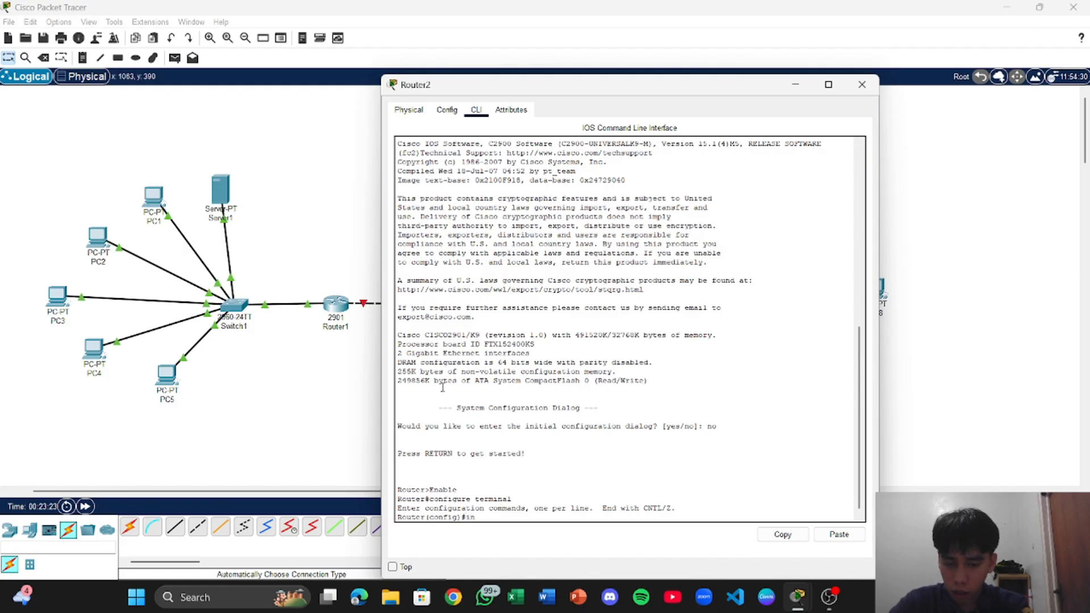
{"action": "type", "text": "terface"}
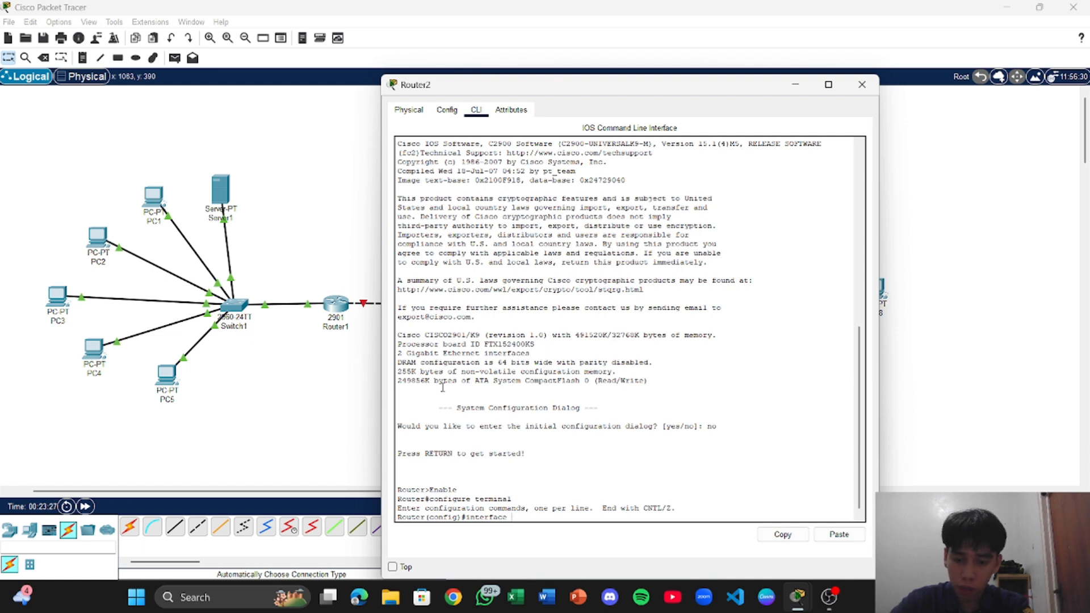
{"action": "type", "text": " Gig"}
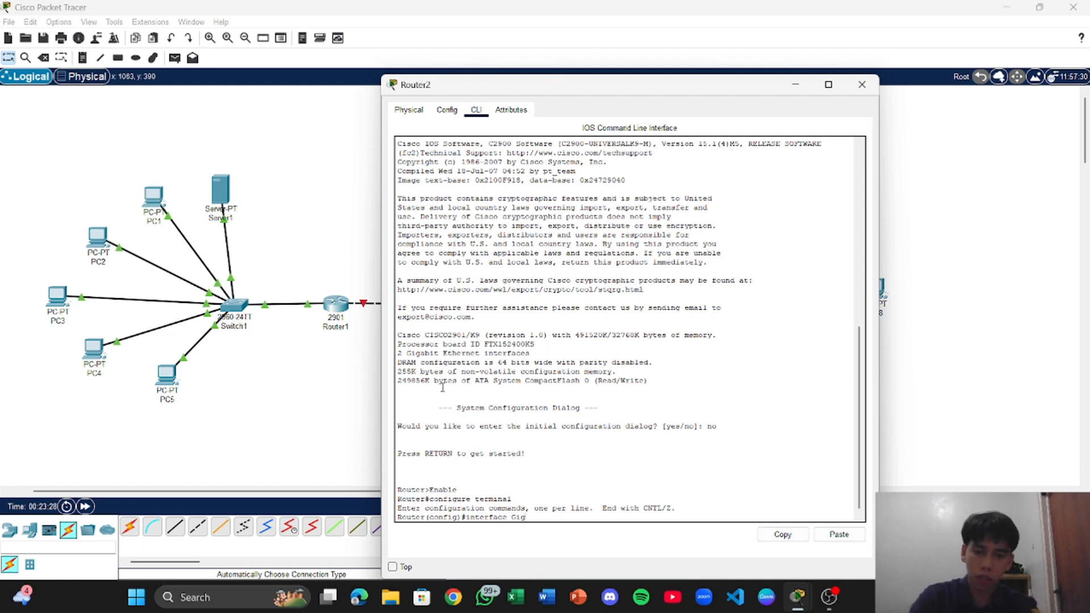
{"action": "type", "text": "abit0/0"}
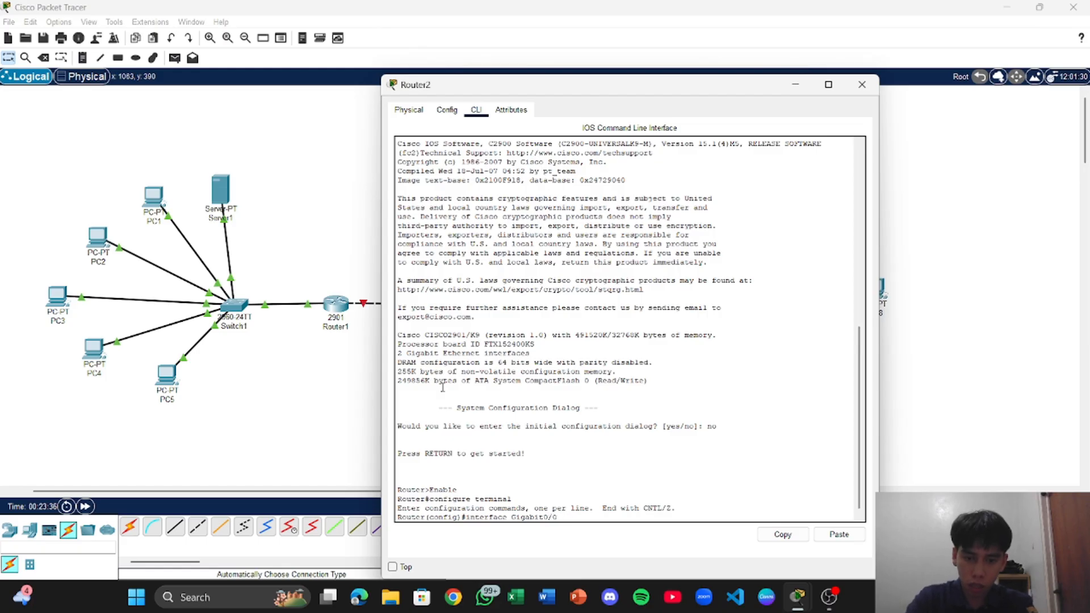
{"action": "key", "text": "Left"}
{"action": "key", "text": "Left"}
{"action": "key", "text": "Left"}
{"action": "type", "text": "Ethernet"}
{"action": "key", "text": "Return"}
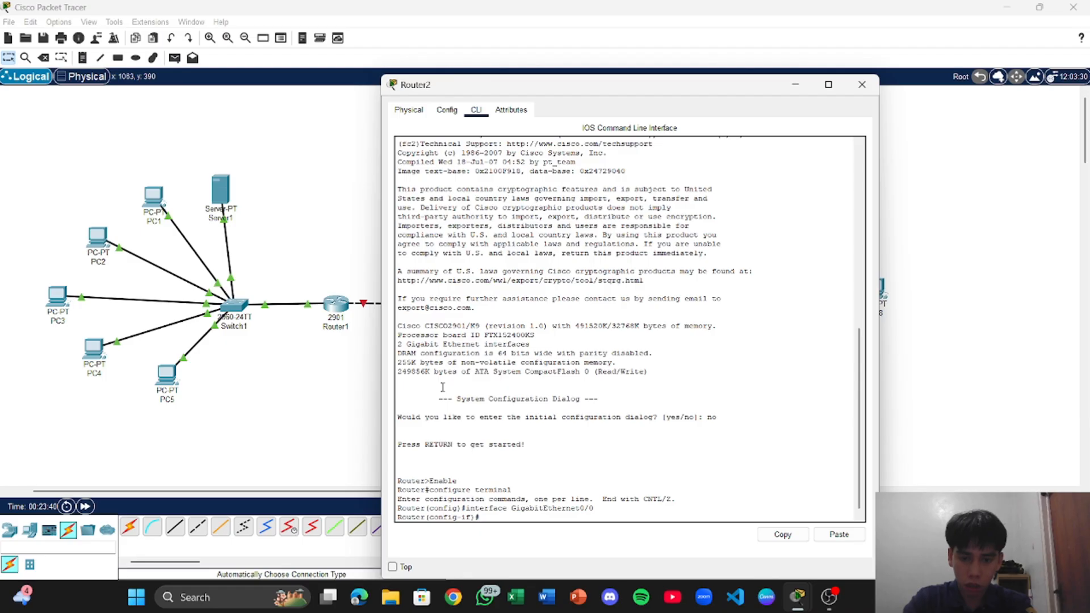
{"action": "type", "text": "no"}
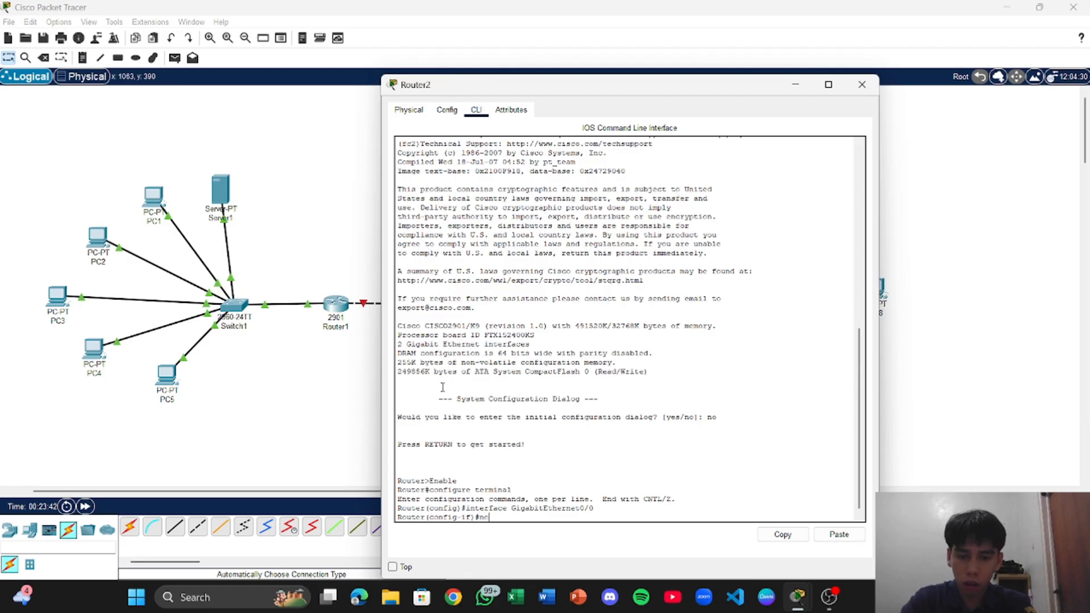
{"action": "type", "text": " shutdown"}
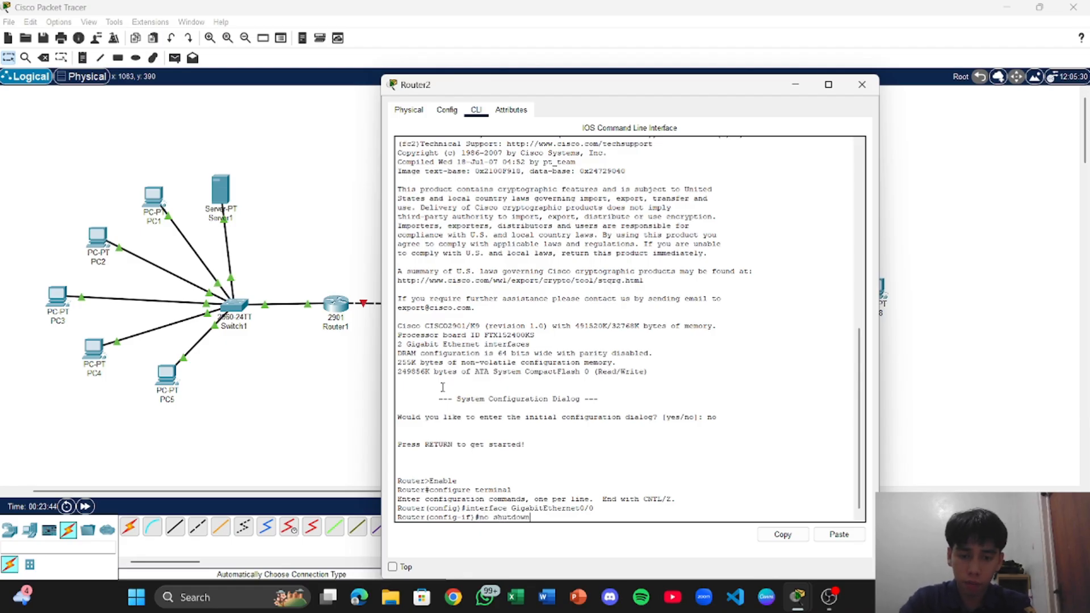
{"action": "key", "text": "Return"}
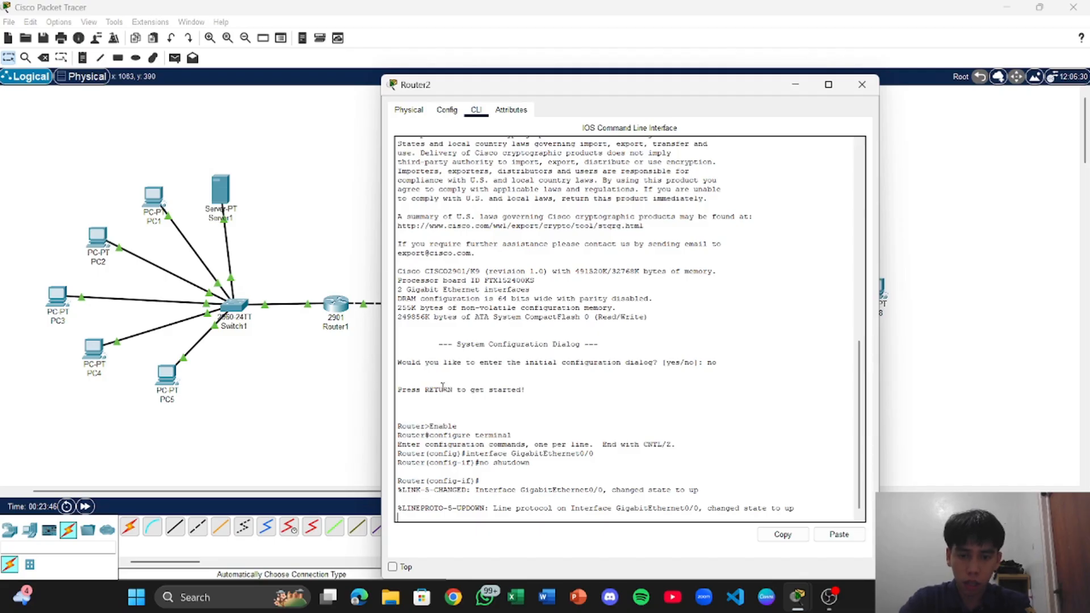
{"action": "key", "text": "Up"}
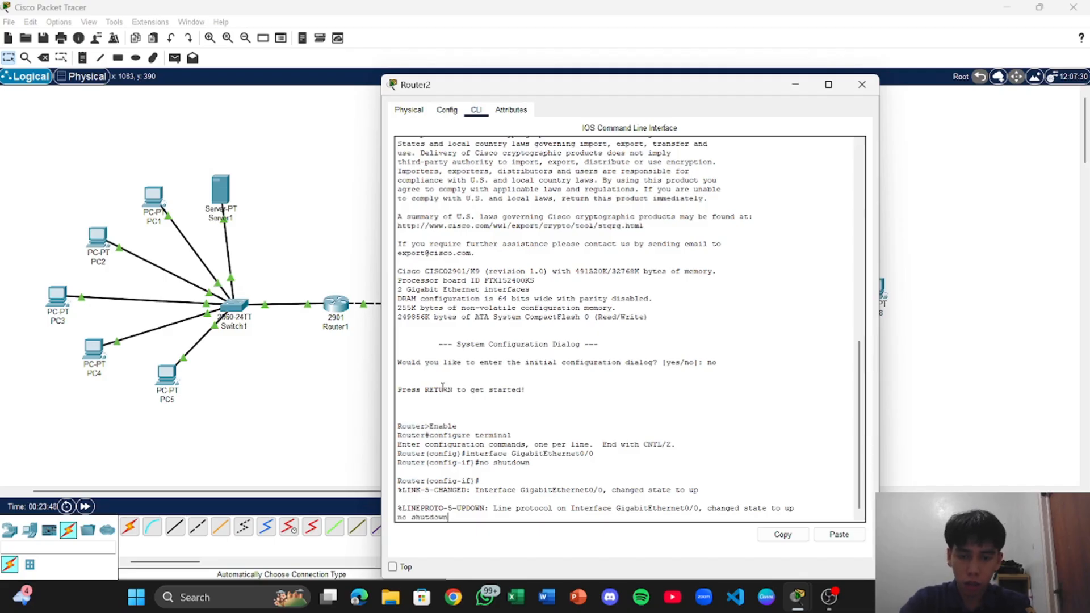
{"action": "key", "text": "BackSpace"}
{"action": "key", "text": "BackSpace"}
{"action": "key", "text": "BackSpace"}
{"action": "key", "text": "BackSpace"}
{"action": "key", "text": "BackSpace"}
{"action": "key", "text": "BackSpace"}
{"action": "key", "text": "BackSpace"}
{"action": "key", "text": "BackSpace"}
{"action": "key", "text": "BackSpace"}
{"action": "key", "text": "BackSpace"}
{"action": "key", "text": "BackSpace"}
- Exit the GigabitEthernet0/0 interface configuration on Router2 with the exit command
{"action": "key", "text": "Return"}
{"action": "type", "text": "er(config-if)#e"}
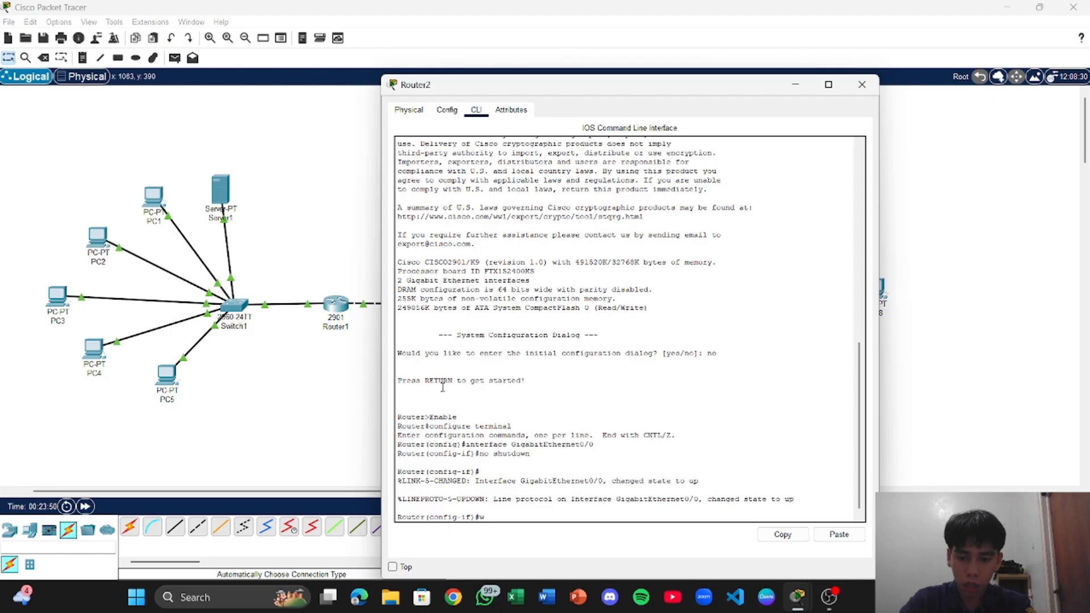
{"action": "type", "text": "xit"}
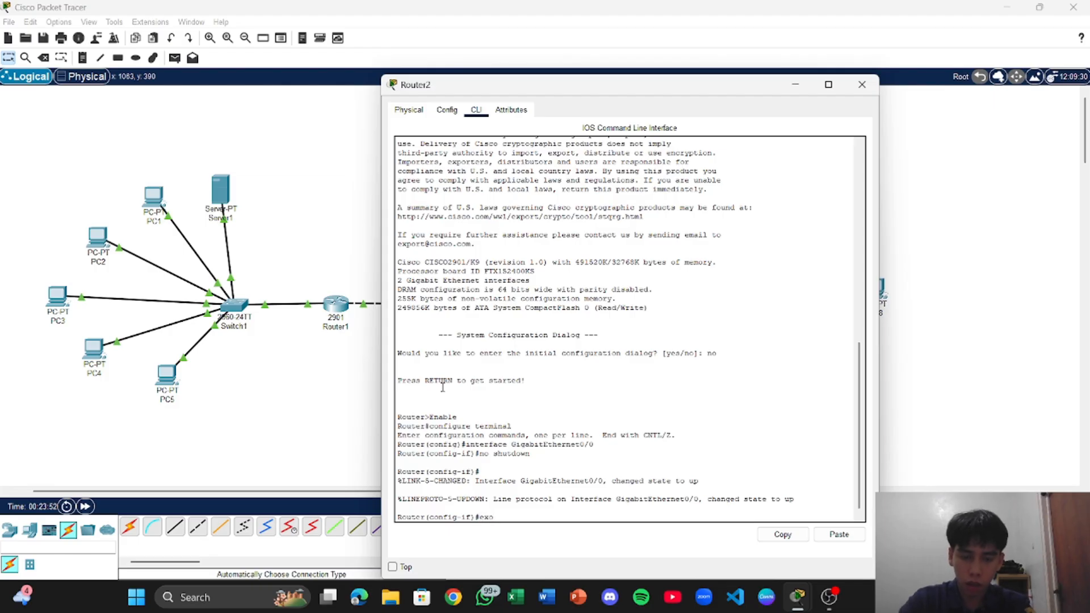
{"action": "key", "text": "BackSpace"}
{"action": "key", "text": "BackSpace"}
{"action": "type", "text": "xi"}
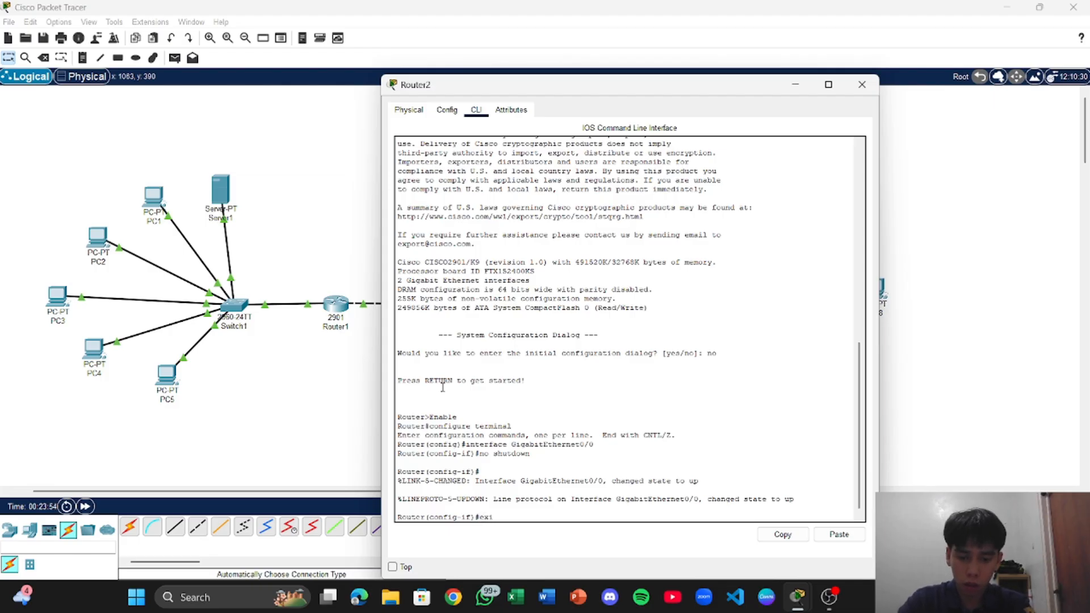
{"action": "type", "text": "t"}
{"action": "key", "text": "Return"}
- Bring up Router2's interface GigabitEthernet0/1 with no shutdown
{"action": "type", "text": "interface GigabitEthernet0/0"}
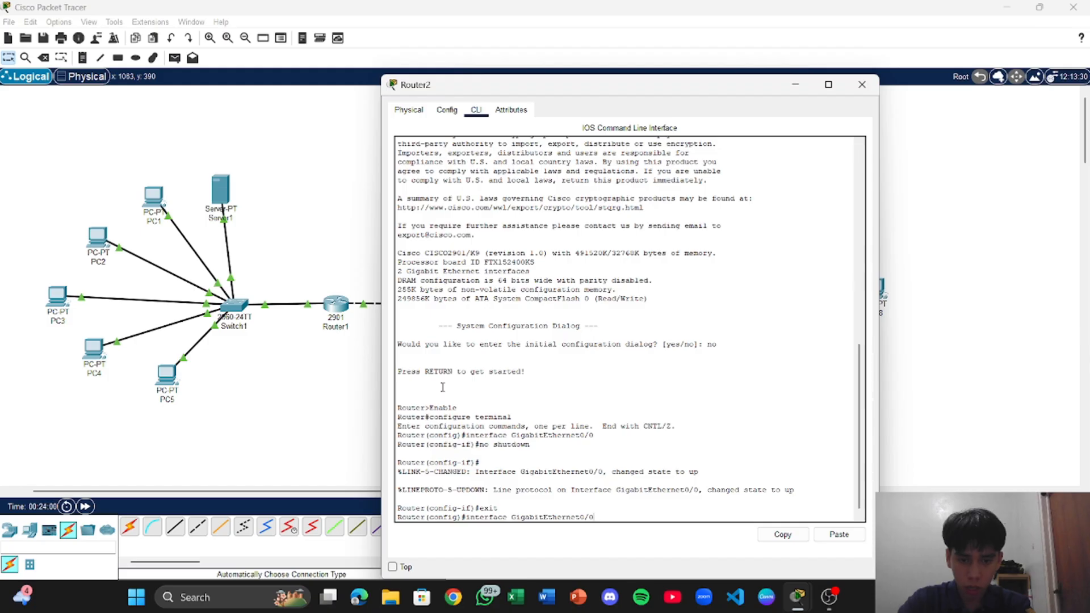
{"action": "key", "text": "BackSpace"}
{"action": "type", "text": "1"}
{"action": "key", "text": "Return"}
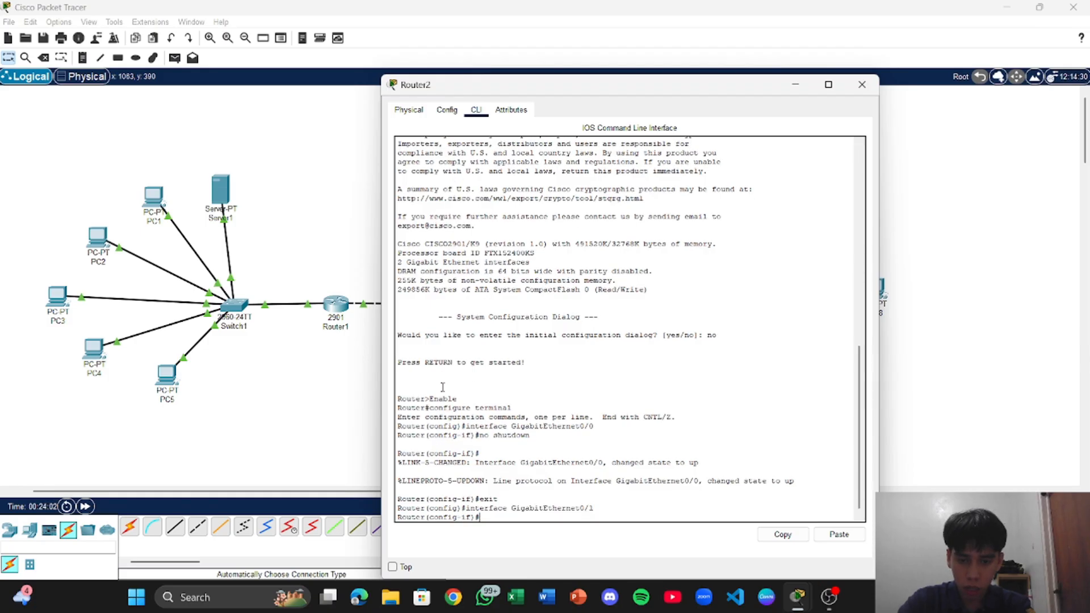
{"action": "type", "text": "no shu"}
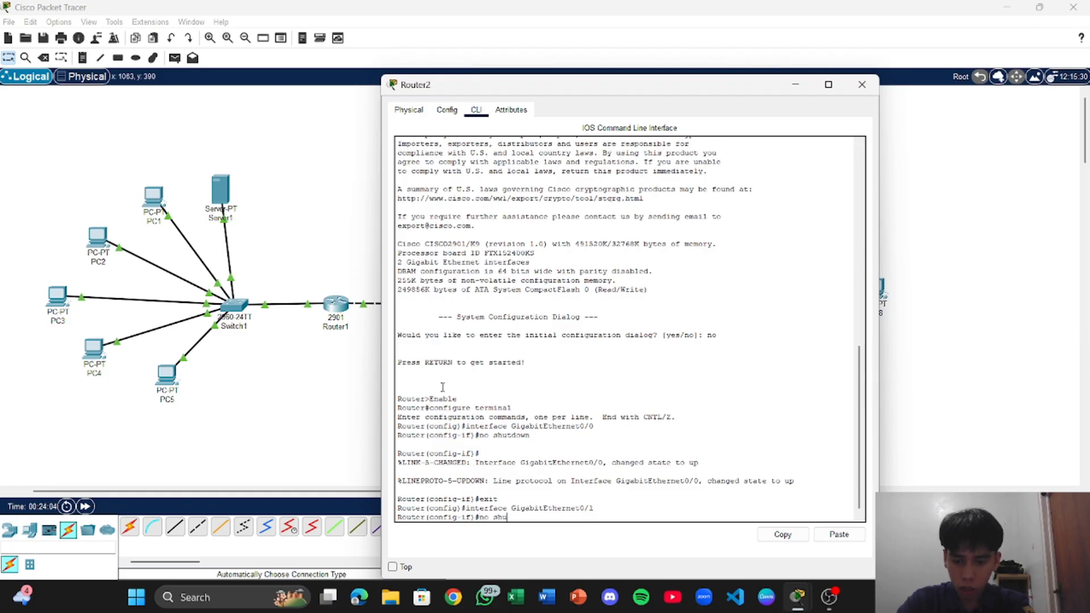
{"action": "type", "text": "tdo"}
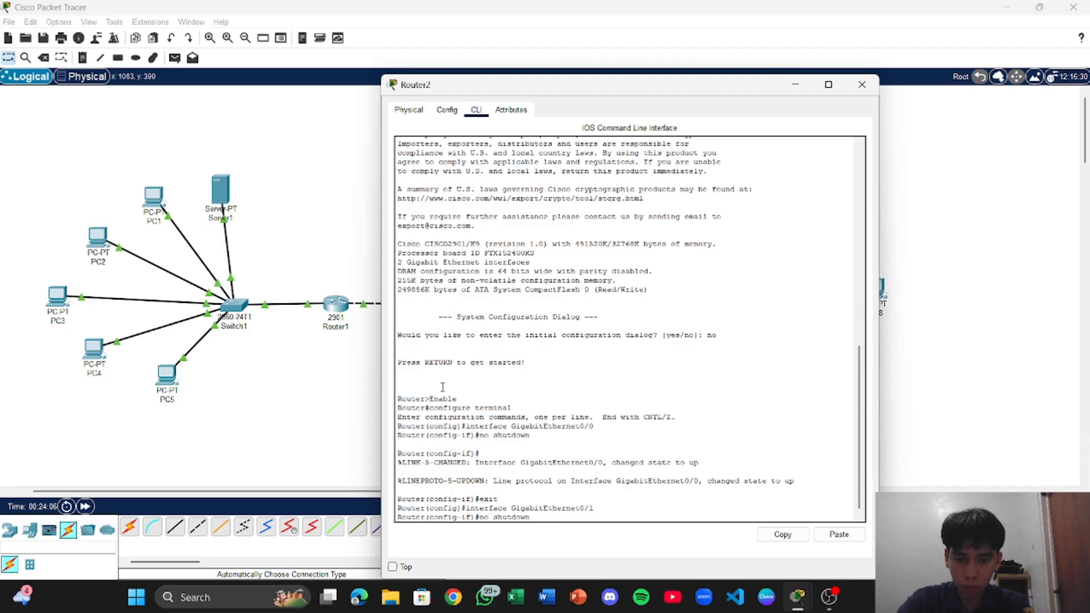
{"action": "type", "text": "wn"}
{"action": "key", "text": "Return"}
- Open Router1's command line and exit the current interface configuration back to global configuration mode
{"action": "left_click", "coordinate": [325, 372]}
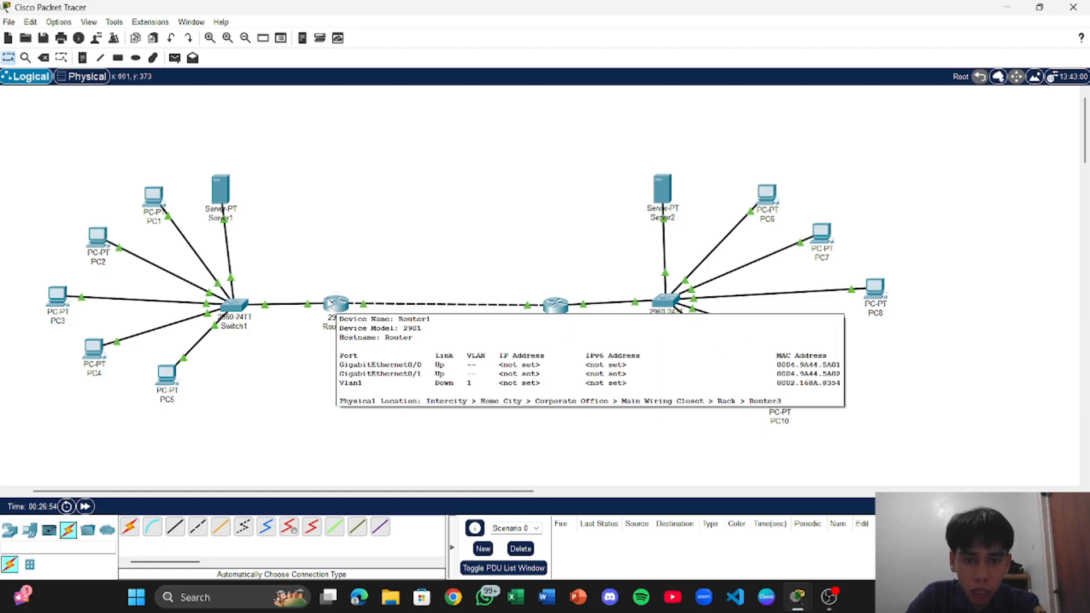
{"action": "left_click", "coordinate": [330, 304]}
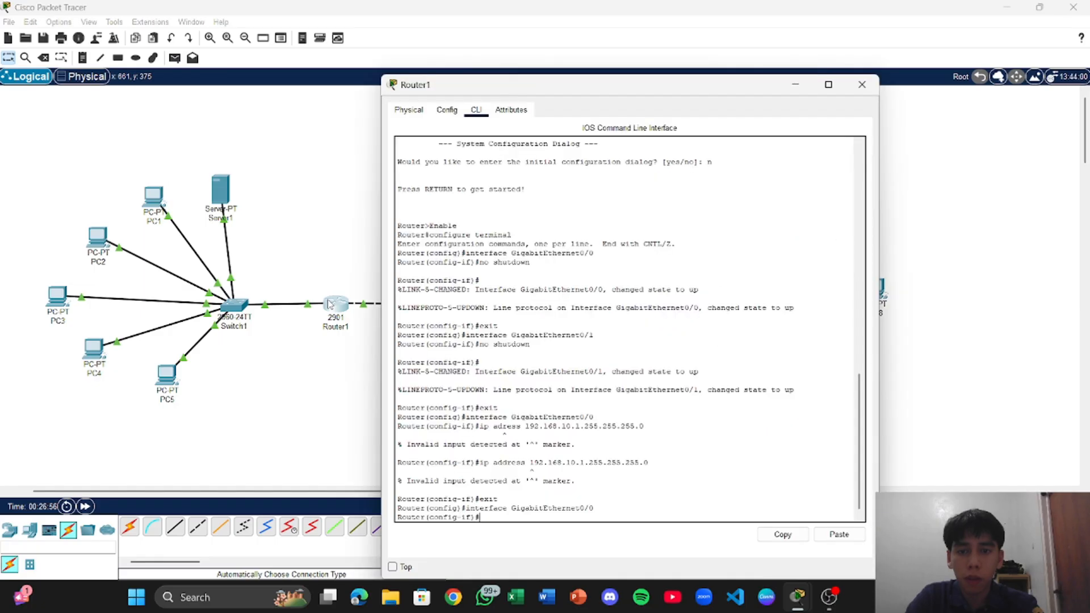
{"action": "key", "text": "Up"}
{"action": "key", "text": "Up"}
{"action": "key", "text": "Up"}
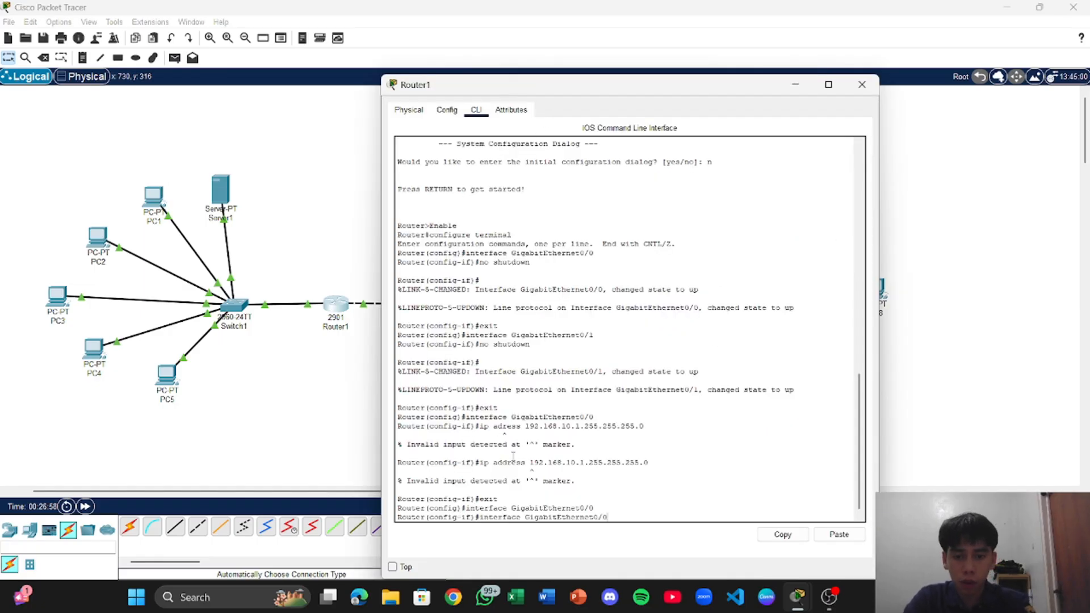
{"action": "key", "text": "Up"}
{"action": "key", "text": "Up"}
{"action": "key", "text": "Up"}
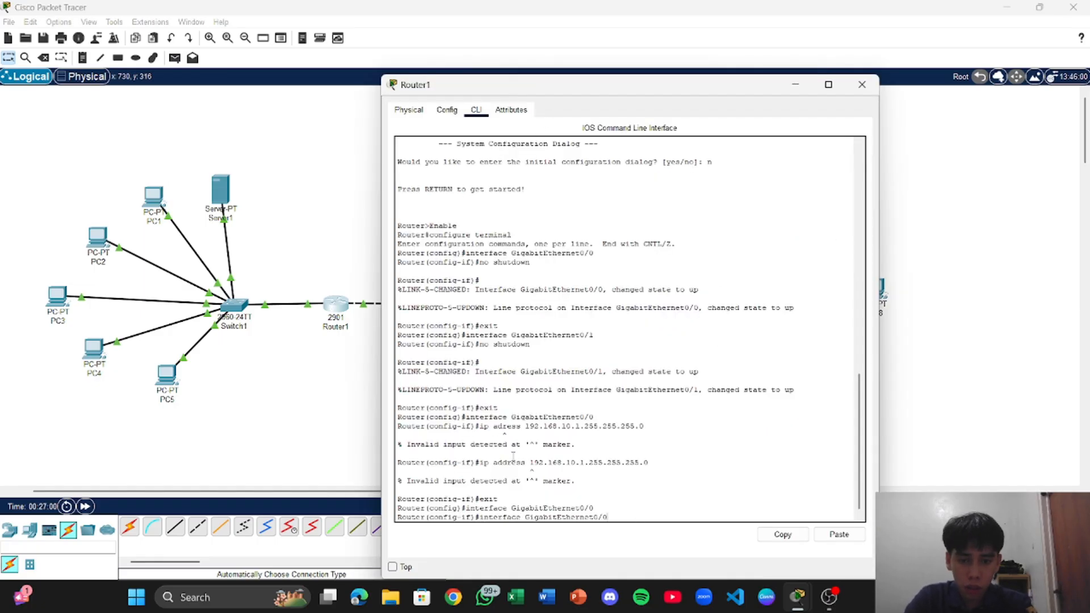
{"action": "key", "text": "Return"}
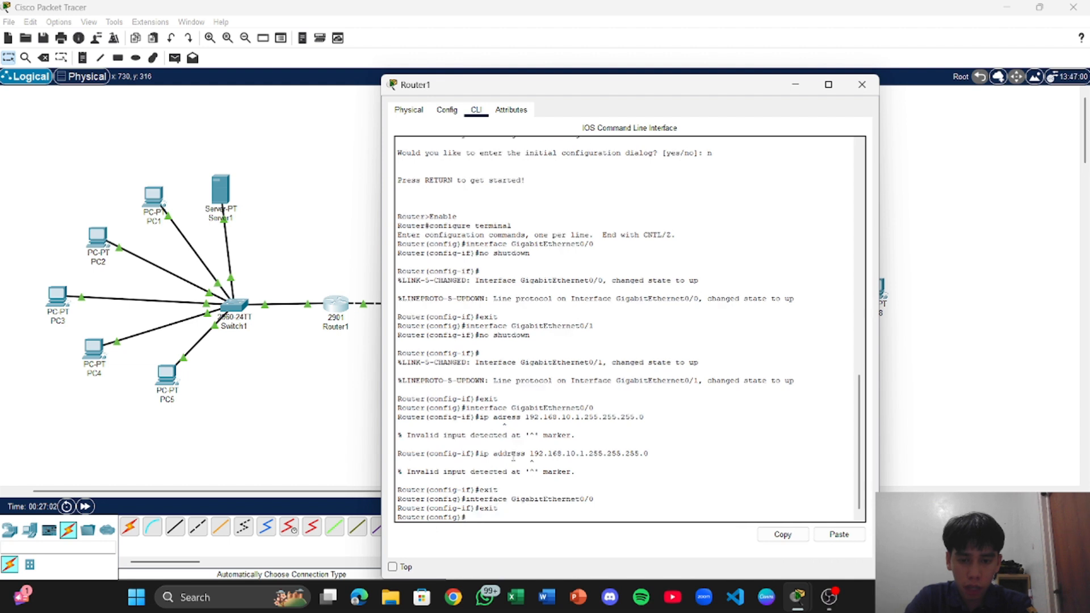
- Enter the interface configuration of GigabitEthernet0/0 on Router1
{"action": "key", "text": "Up"}
{"action": "key", "text": "Up"}
{"action": "key", "text": "Up"}
{"action": "key", "text": "Up"}
{"action": "key", "text": "Up"}
{"action": "key", "text": "Up"}
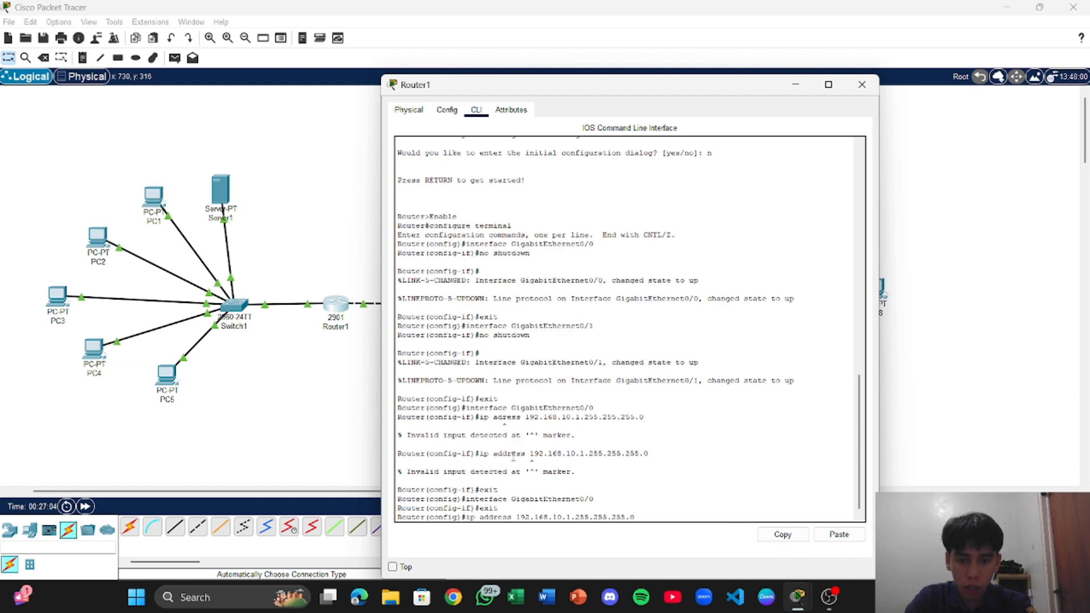
{"action": "key", "text": "Return"}
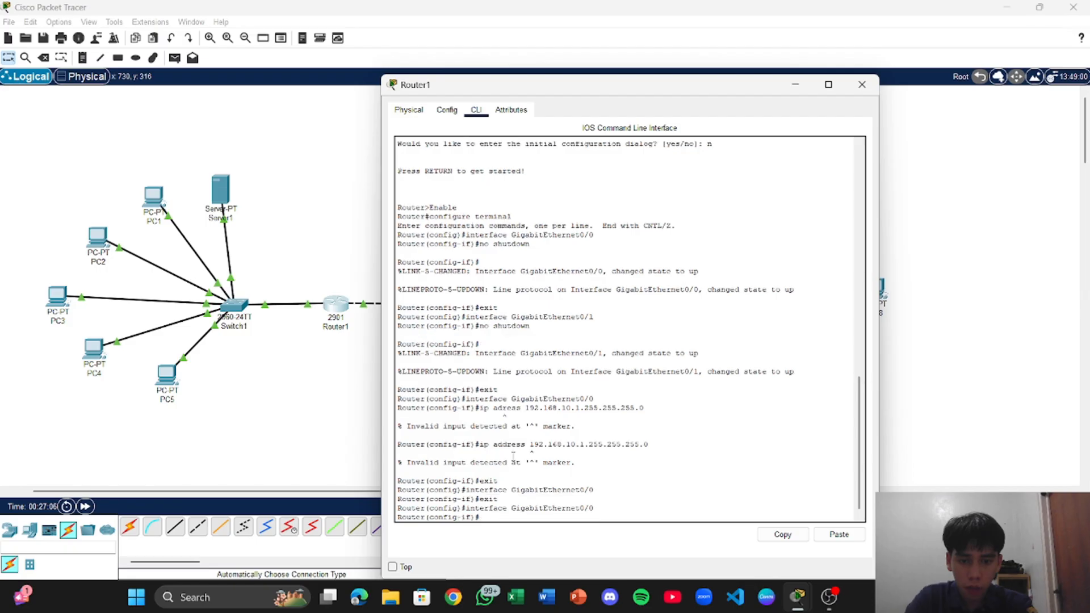
- Try to assign 192.168.10.1 255.255.255.0 to Router1's GigabitEthernet0/0 with the ip adress command
{"action": "key", "text": "Up"}
{"action": "key", "text": "Up"}
{"action": "key", "text": "Up"}
{"action": "key", "text": "Up"}
{"action": "key", "text": "Up"}
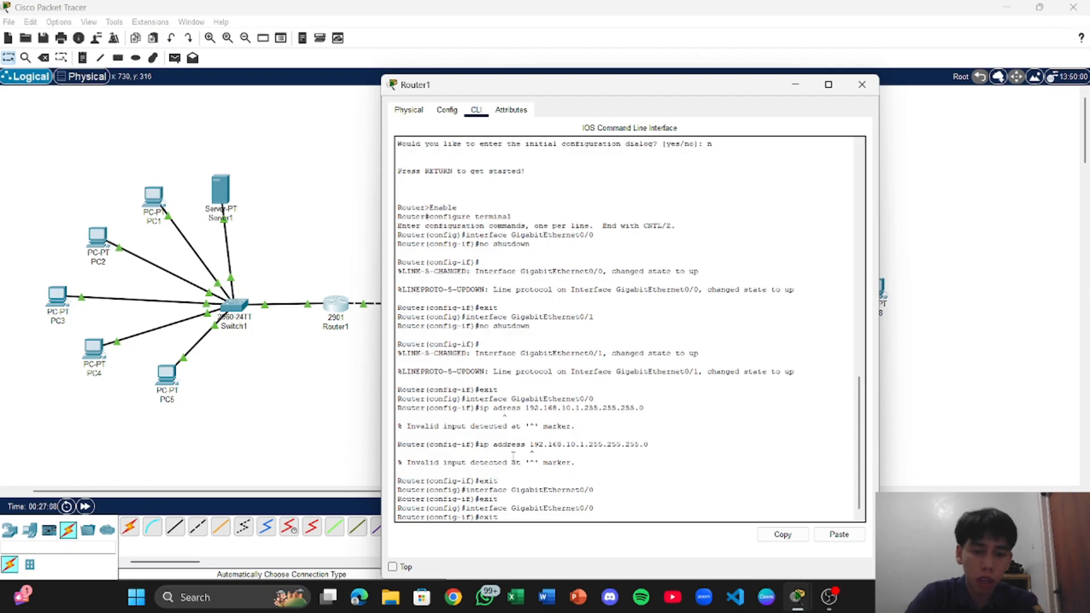
{"action": "key", "text": "Up"}
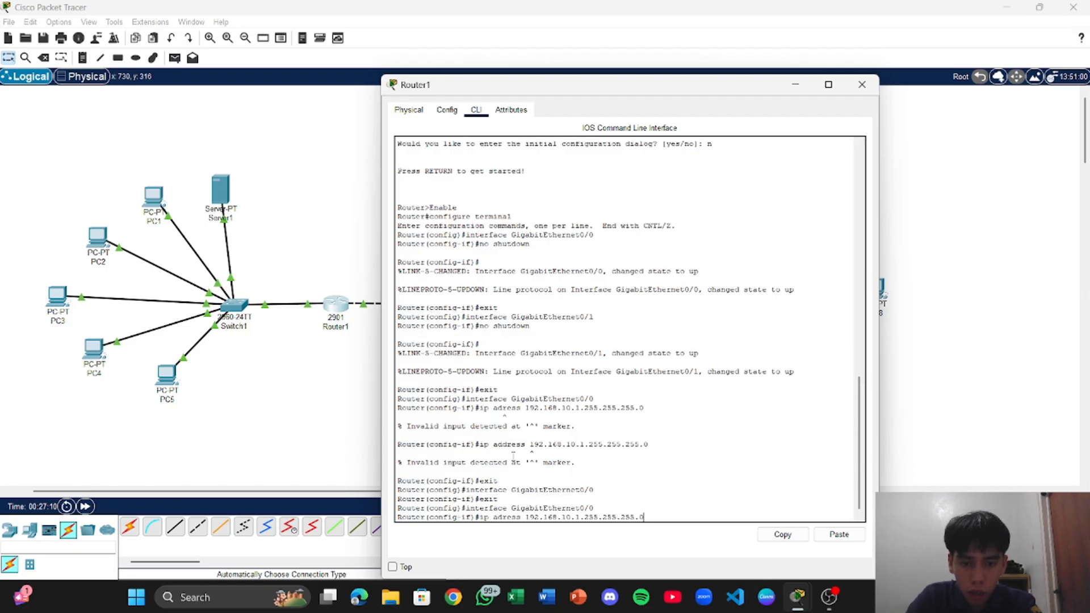
{"action": "key", "text": "Left"}
{"action": "key", "text": "Left"}
{"action": "key", "text": "Left"}
{"action": "key", "text": "Left"}
{"action": "key", "text": "Left"}
{"action": "key", "text": "Left"}
{"action": "key", "text": "Left"}
{"action": "key", "text": "Left"}
{"action": "key", "text": "Left"}
{"action": "key", "text": "Left"}
{"action": "key", "text": "Left"}
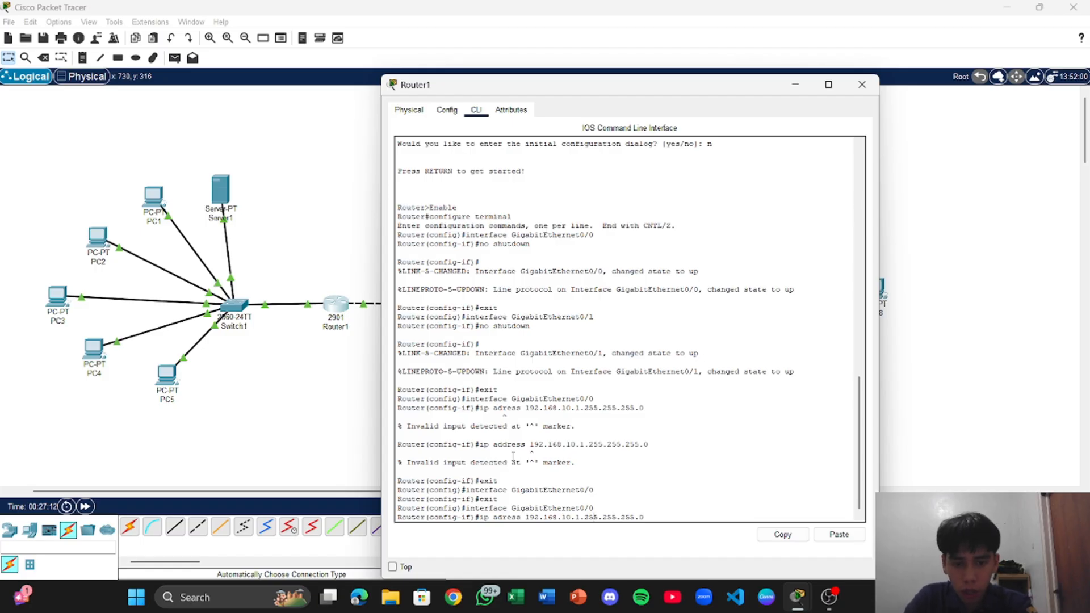
{"action": "key", "text": "BackSpace"}
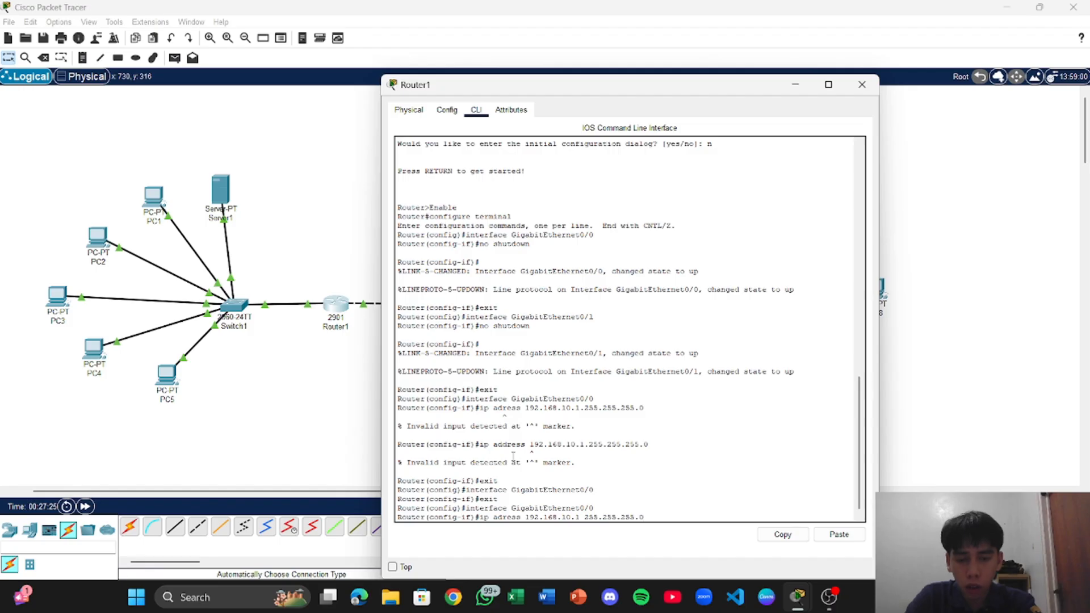
{"action": "key", "text": "Return"}
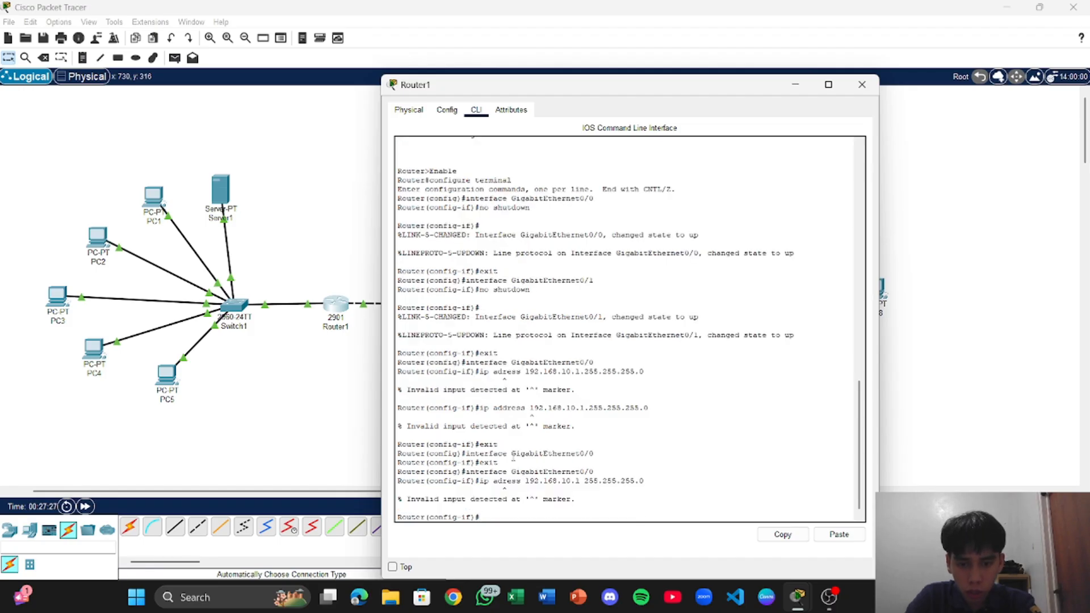
- Assign Router1's GigabitEthernet0/0 its address with ip address 192.168.10.1 255.255.255.0, and exit the interface configuration
{"action": "key", "text": "Up"}
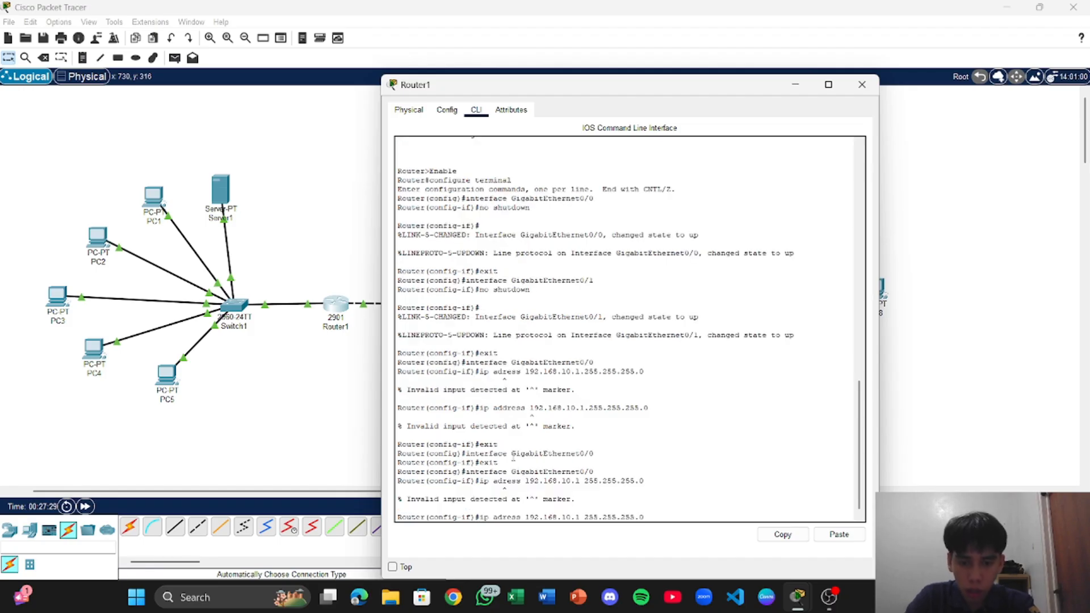
{"action": "type", "text": "d"}
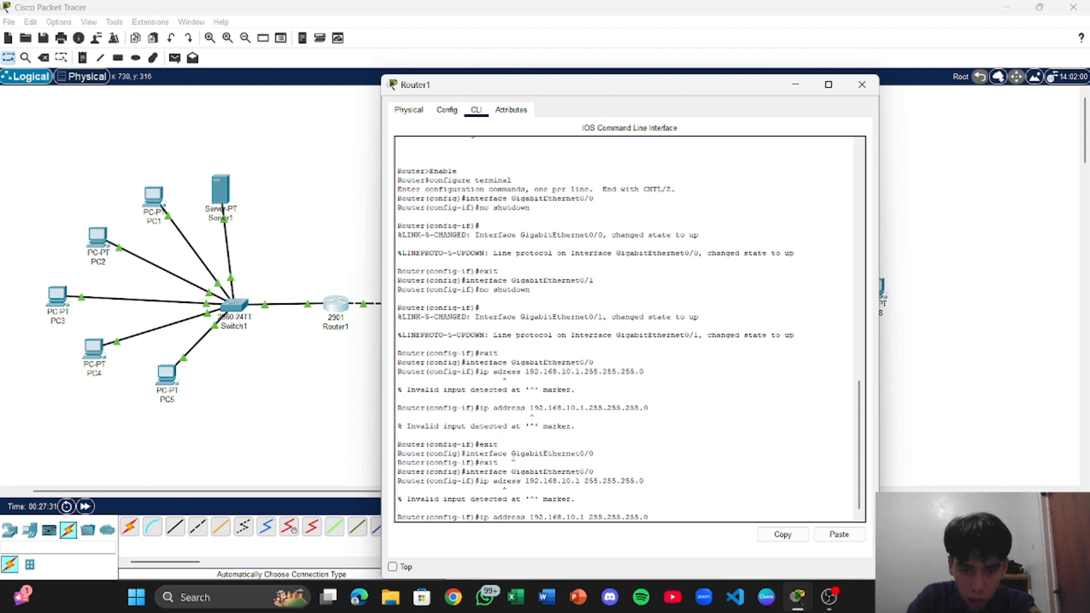
{"action": "key", "text": "Return"}
{"action": "type", "text": "exit"}
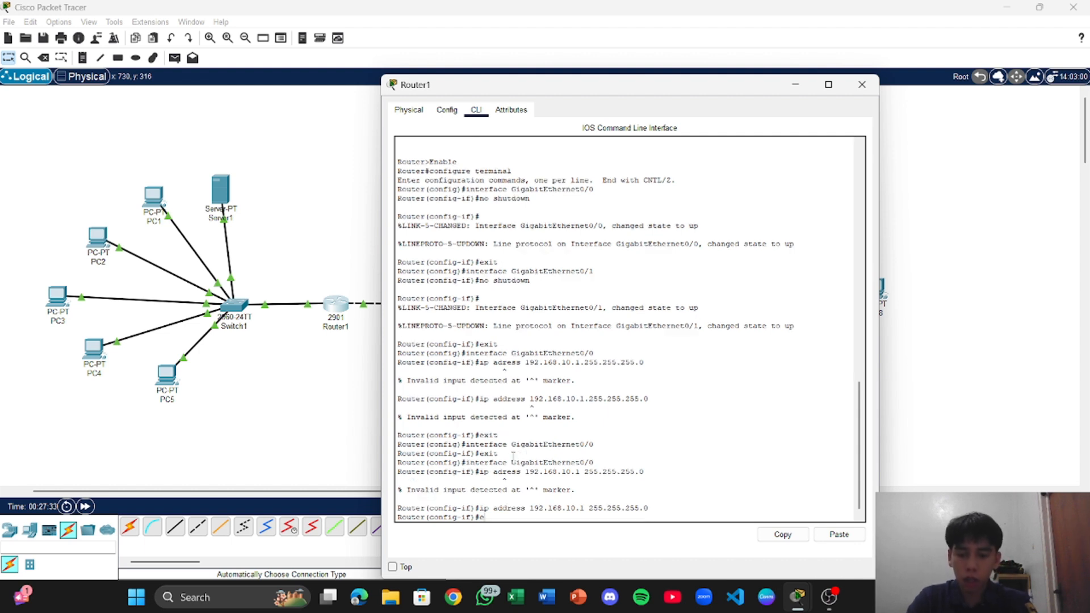
{"action": "key", "text": "Return"}
- Enter the interface configuration of GigabitEthernet0/1 on Router1
{"action": "key", "text": "Up"}
{"action": "key", "text": "Up"}
{"action": "key", "text": "Up"}
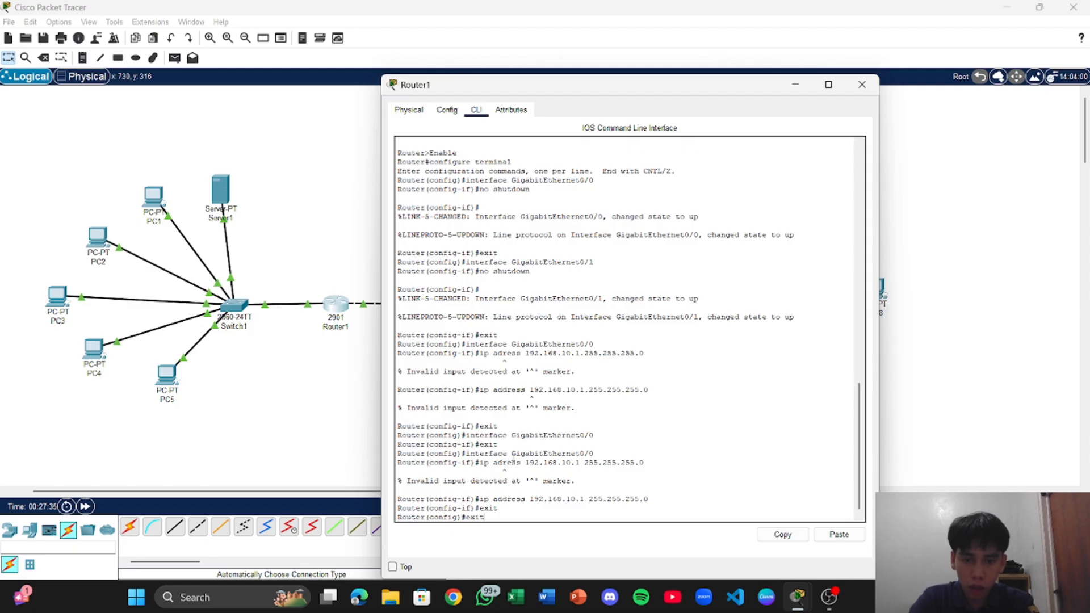
{"action": "key", "text": "Up"}
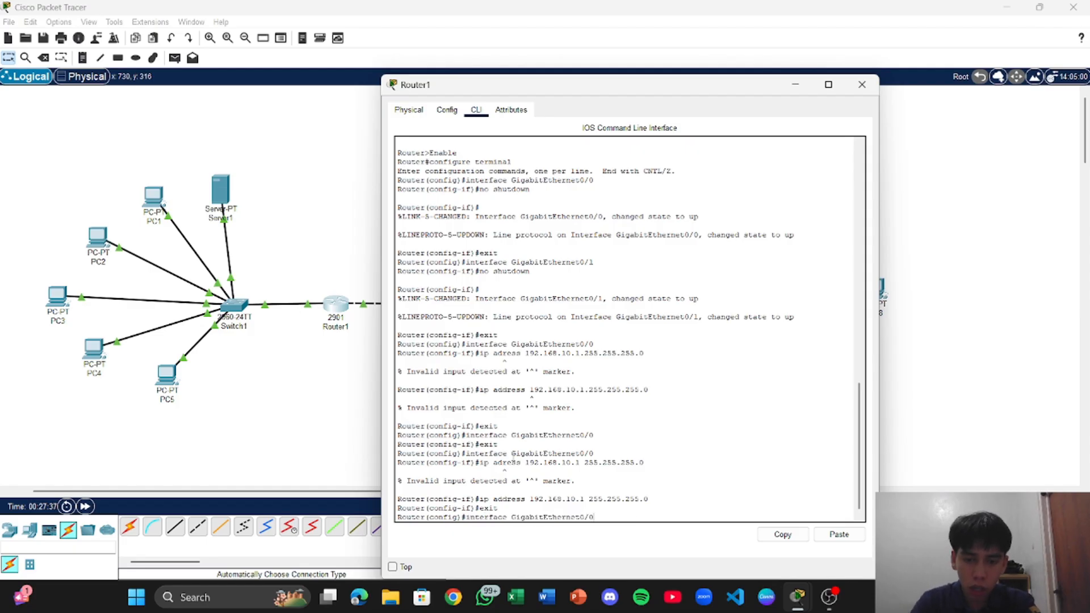
{"action": "key", "text": "BackSpace"}
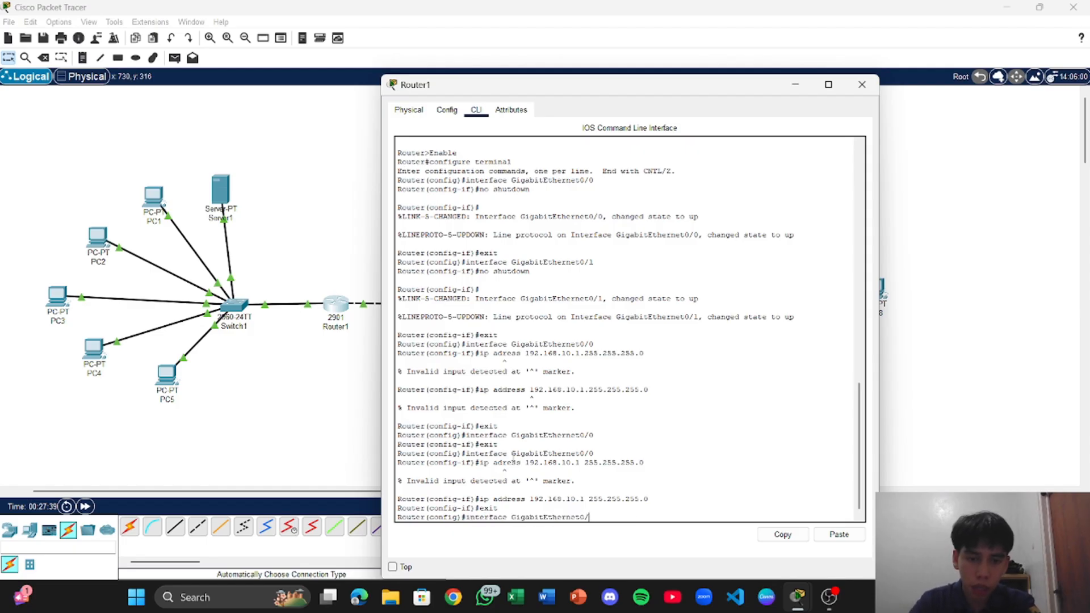
{"action": "type", "text": "1"}
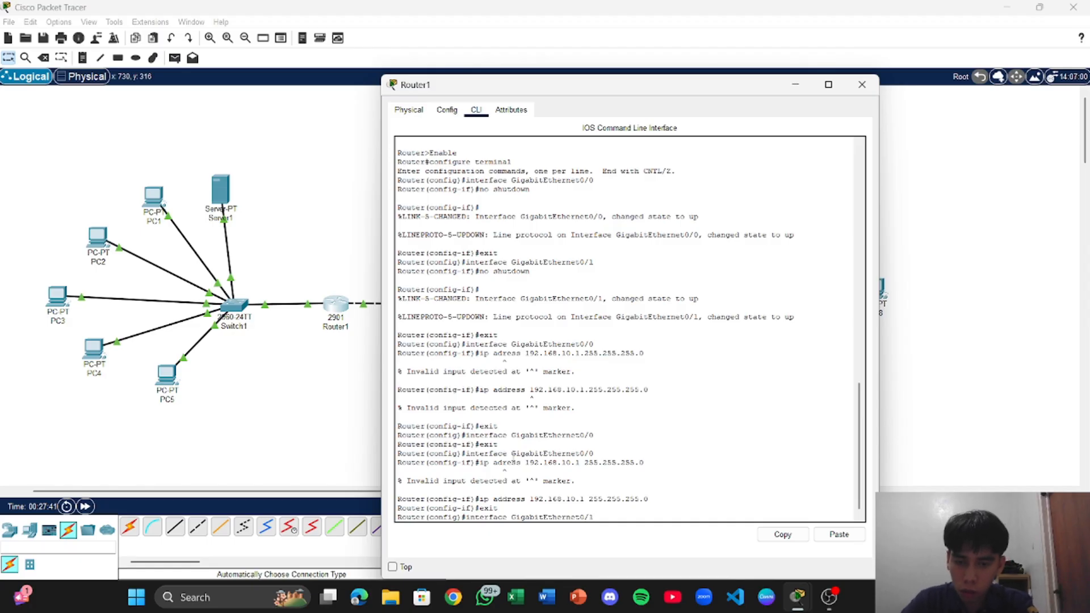
{"action": "key", "text": "Return"}
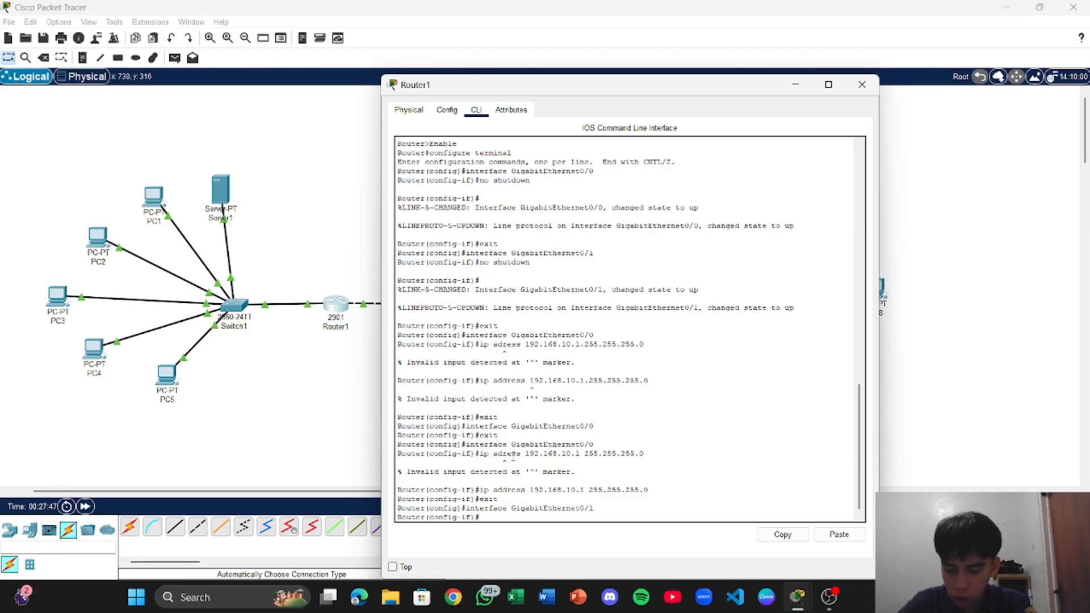
- Recall the earlier ip address command for Router1's GigabitEthernet0/1 and strip its address and mask, keeping only ip address
{"action": "key", "text": "Up"}
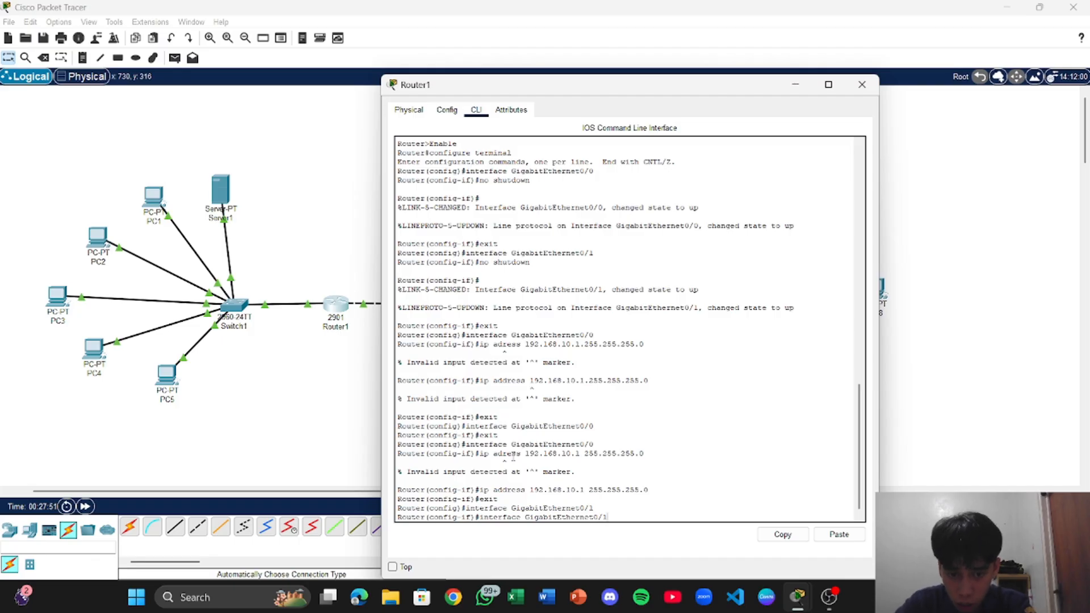
{"action": "key", "text": "BackSpace"}
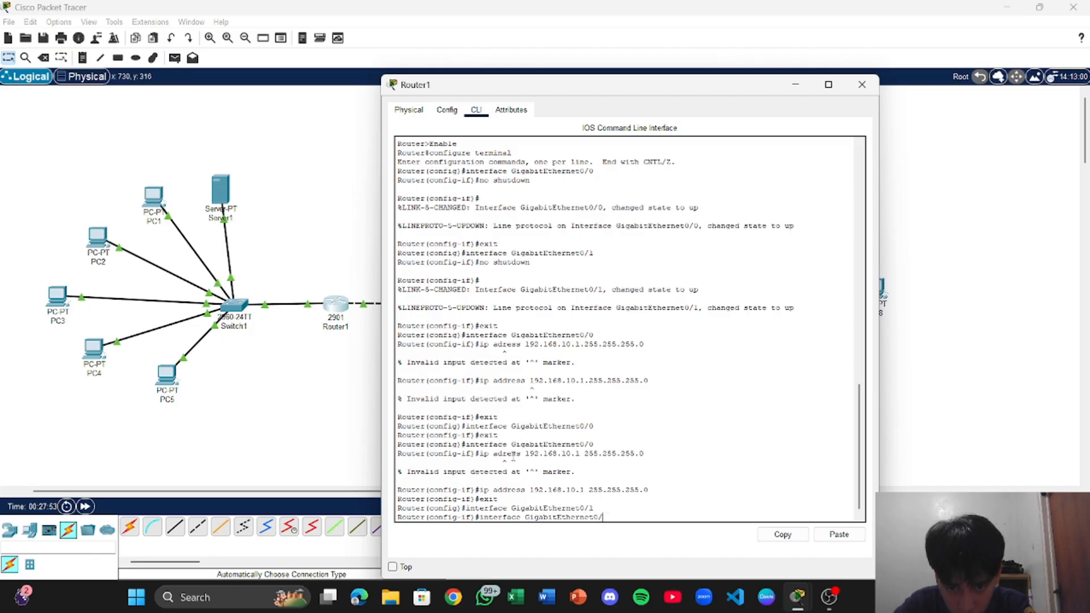
{"action": "key", "text": "Up"}
{"action": "key", "text": "Up"}
{"action": "key", "text": "Up"}
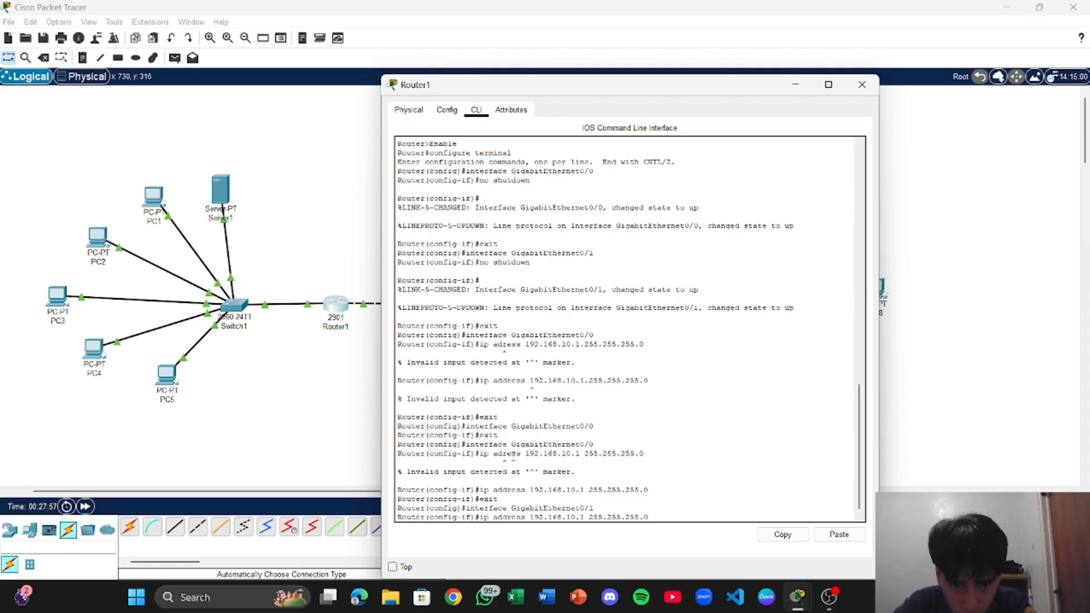
{"action": "key", "text": "BackSpace"}
{"action": "key", "text": "BackSpace"}
{"action": "key", "text": "BackSpace"}
{"action": "key", "text": "BackSpace"}
{"action": "key", "text": "BackSpace"}
{"action": "key", "text": "BackSpace"}
{"action": "key", "text": "BackSpace"}
{"action": "key", "text": "BackSpace"}
{"action": "key", "text": "BackSpace"}
{"action": "key", "text": "BackSpace"}
{"action": "key", "text": "BackSpace"}
{"action": "key", "text": "BackSpace"}
{"action": "key", "text": "BackSpace"}
{"action": "key", "text": "BackSpace"}
{"action": "key", "text": "BackSpace"}
{"action": "key", "text": "BackSpace"}
{"action": "key", "text": "BackSpace"}
{"action": "key", "text": "BackSpace"}
{"action": "key", "text": "BackSpace"}
{"action": "key", "text": "BackSpace"}
{"action": "key", "text": "BackSpace"}
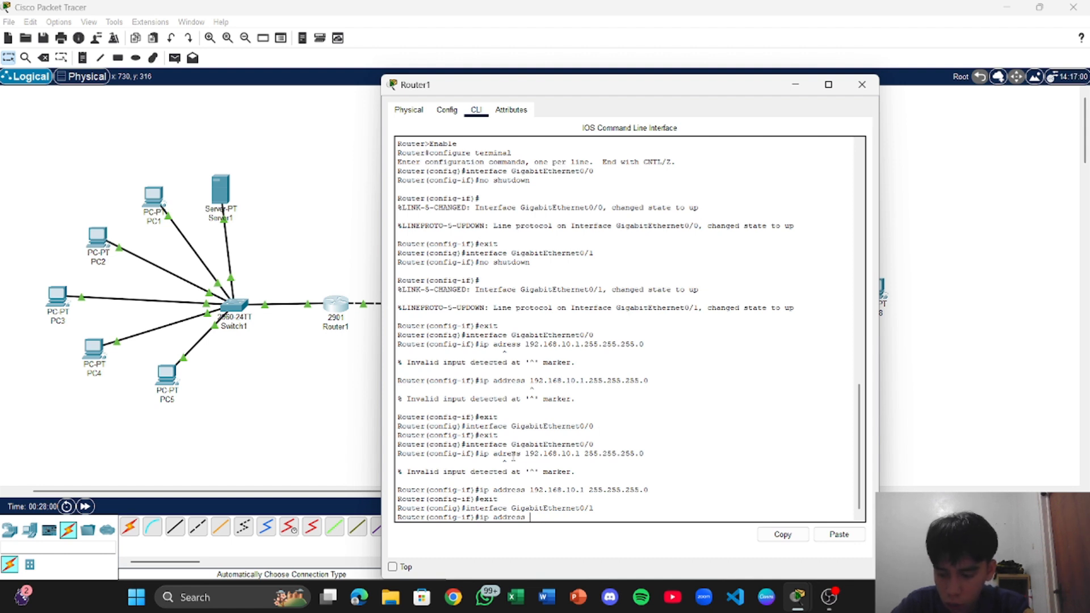
- Fill in 209.168.200.255.255.255.255 after ip address for Router1's GigabitEthernet0/1, without running the command
{"action": "type", "text": "20"}
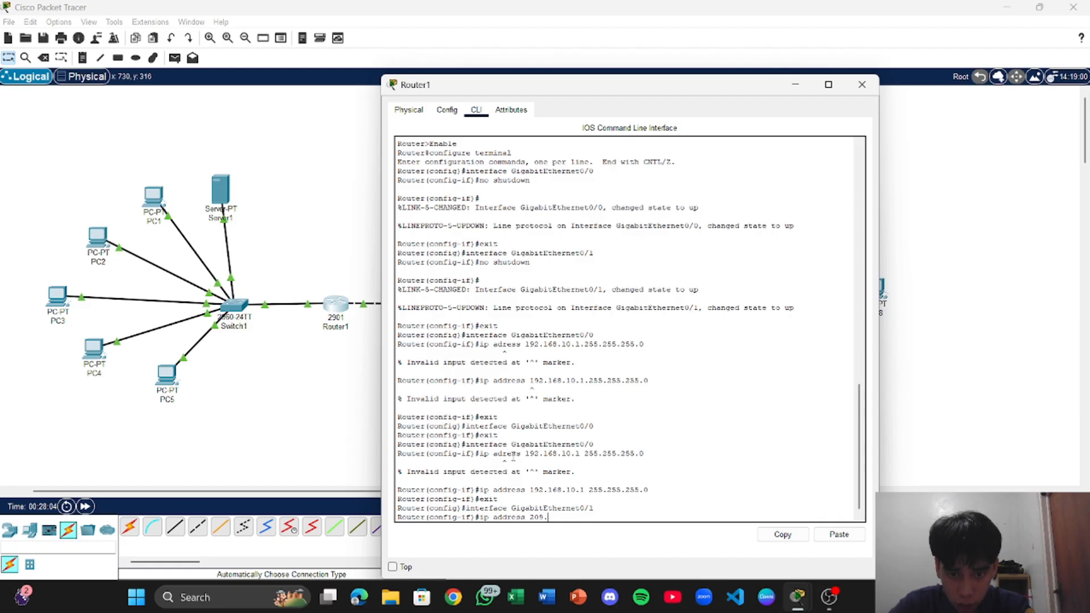
{"action": "type", "text": "5.16"}
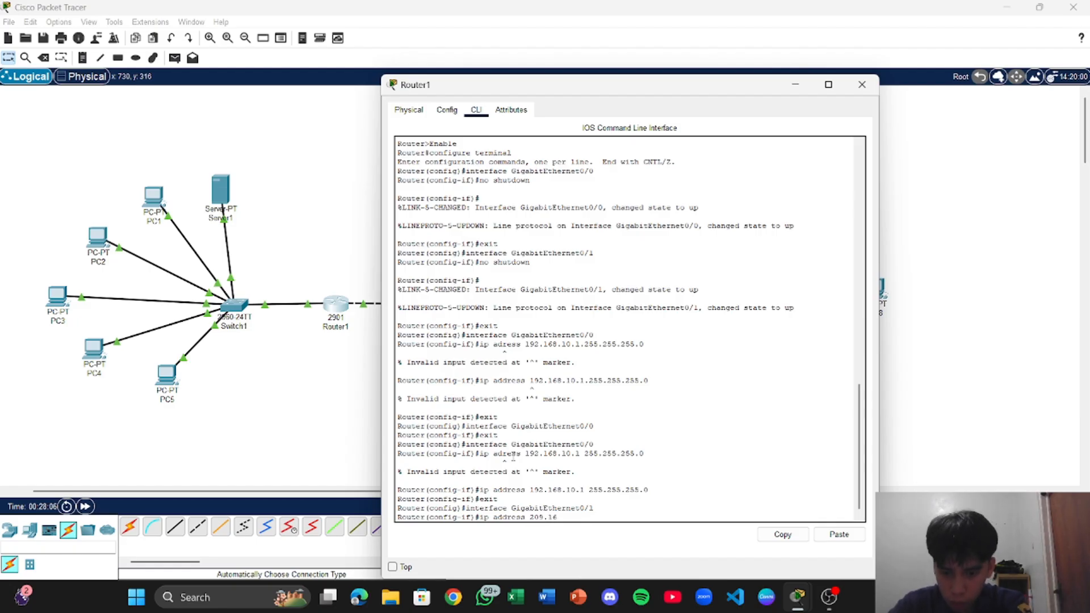
{"action": "type", "text": "8.200."}
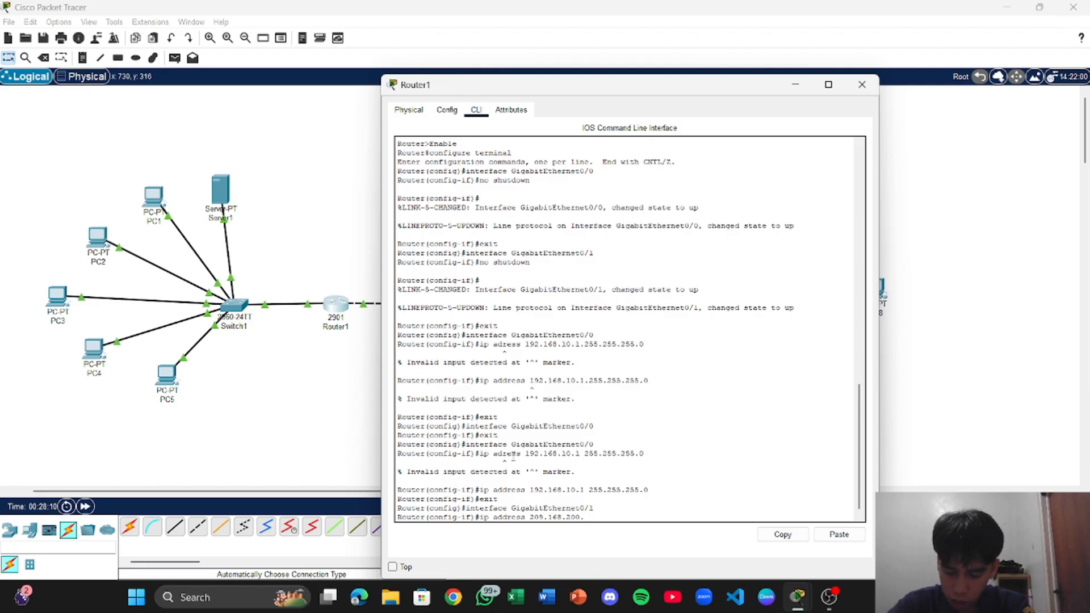
{"action": "type", "text": "2"}
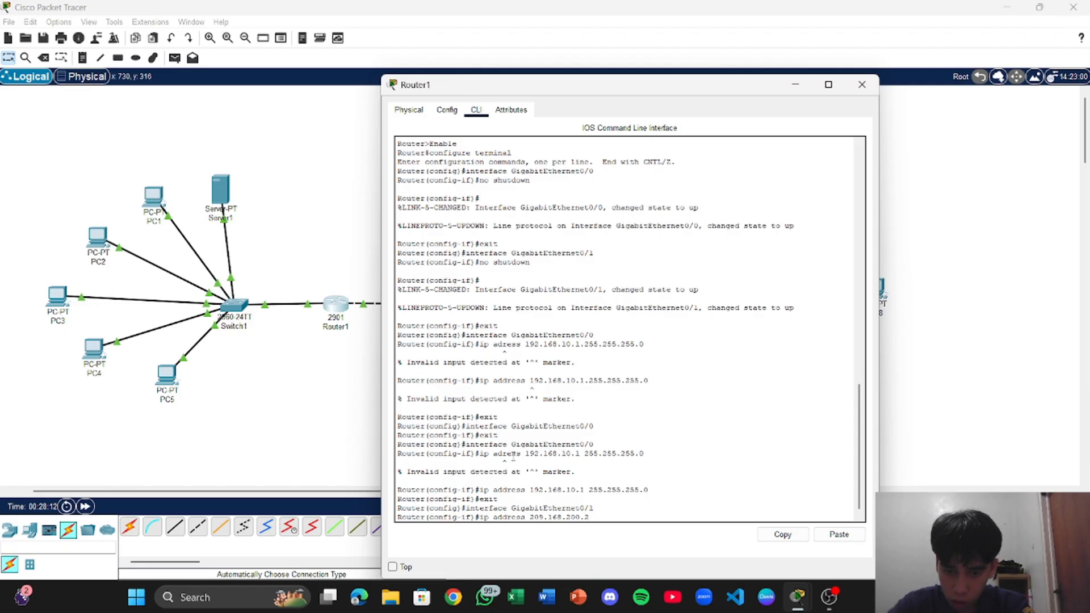
{"action": "type", "text": "55"}
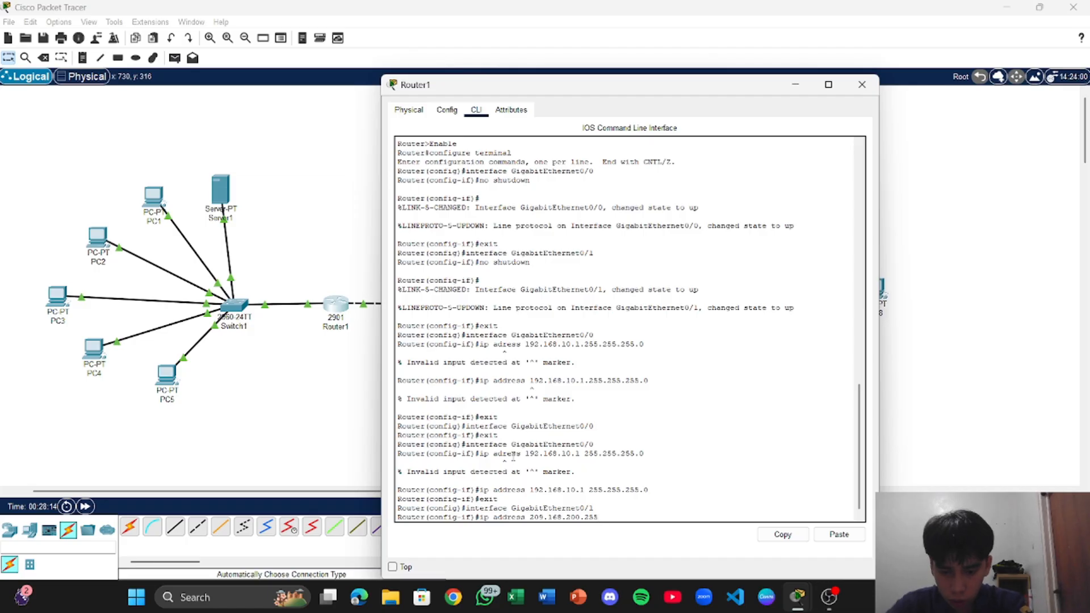
{"action": "type", "text": ".255"}
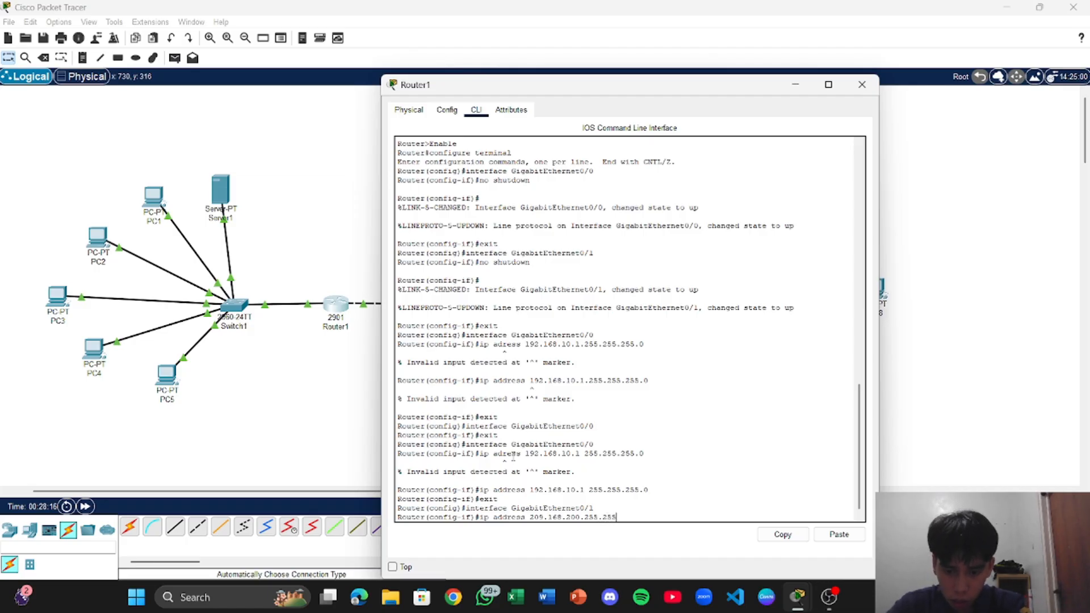
{"action": "type", "text": ".2"}
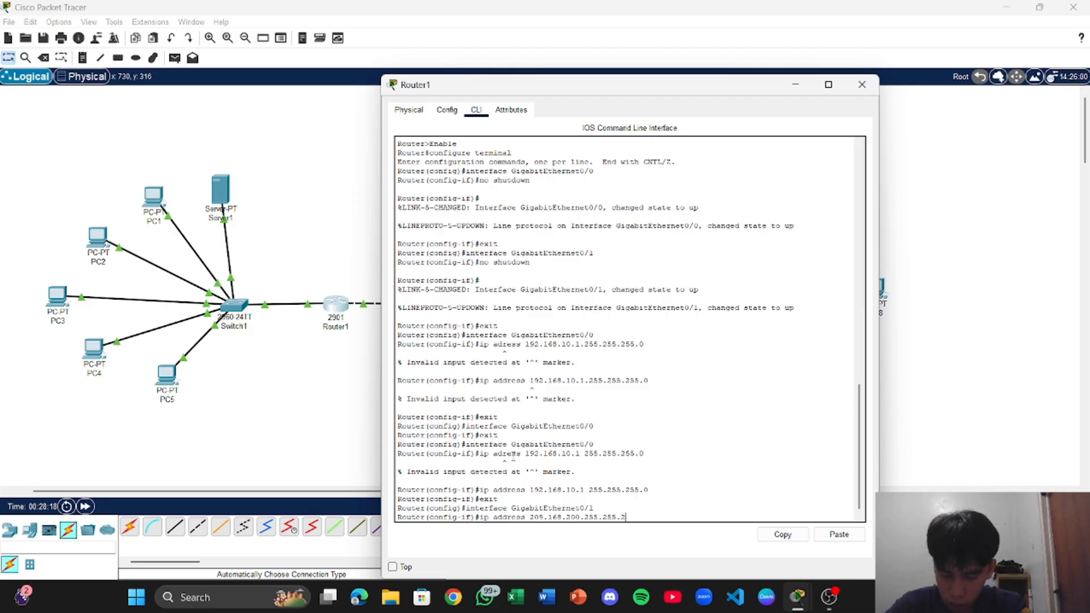
{"action": "type", "text": "55."}
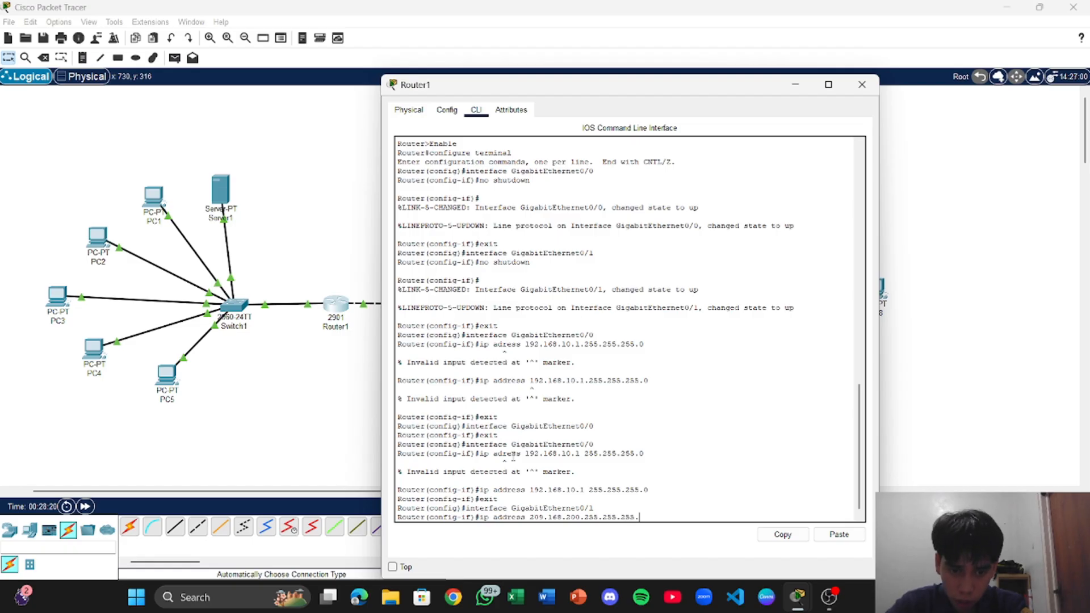
{"action": "type", "text": "255"}
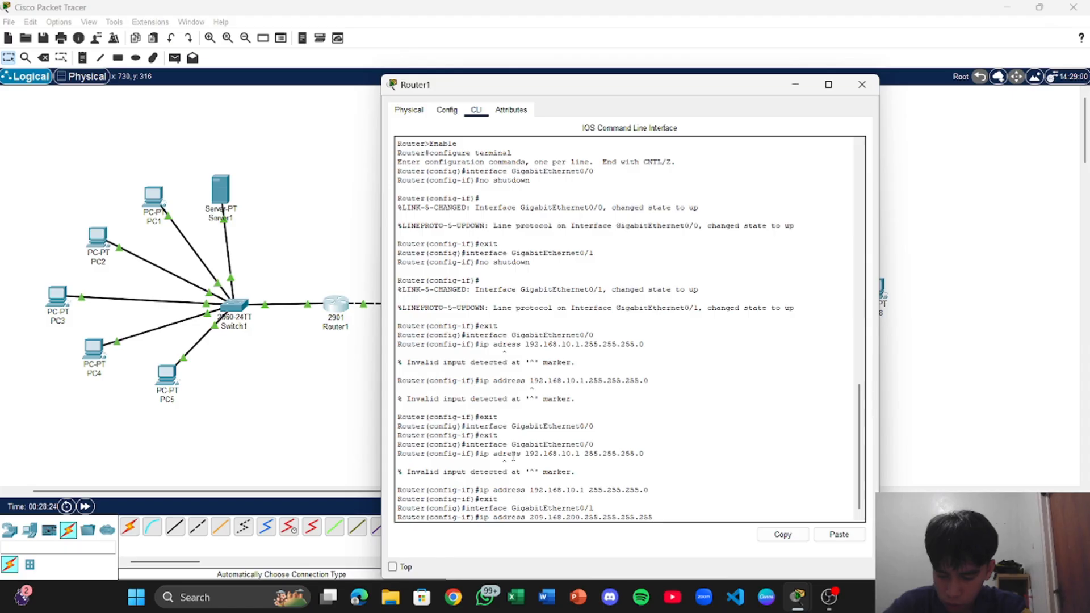
- Correct the command to ip address 209.168.200.225 255.255.255.252, run it for Router1's GigabitEthernet0/1, and exit the interface configuration
{"action": "key", "text": "BackSpace"}
{"action": "key", "text": "BackSpace"}
{"action": "key", "text": "BackSpace"}
{"action": "key", "text": "BackSpace"}
{"action": "key", "text": "BackSpace"}
{"action": "key", "text": "BackSpace"}
{"action": "key", "text": "BackSpace"}
{"action": "key", "text": "BackSpace"}
{"action": "key", "text": "BackSpace"}
{"action": "key", "text": "BackSpace"}
{"action": "key", "text": "BackSpace"}
{"action": "key", "text": "BackSpace"}
{"action": "key", "text": "BackSpace"}
{"action": "key", "text": "BackSpace"}
{"action": "key", "text": "BackSpace"}
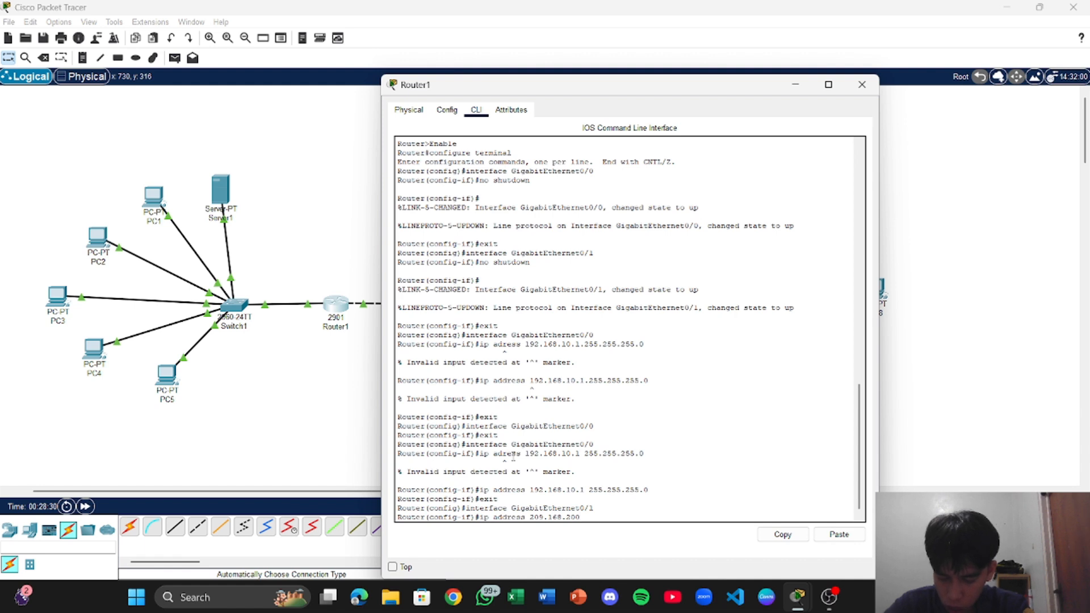
{"action": "type", "text": "225 255"}
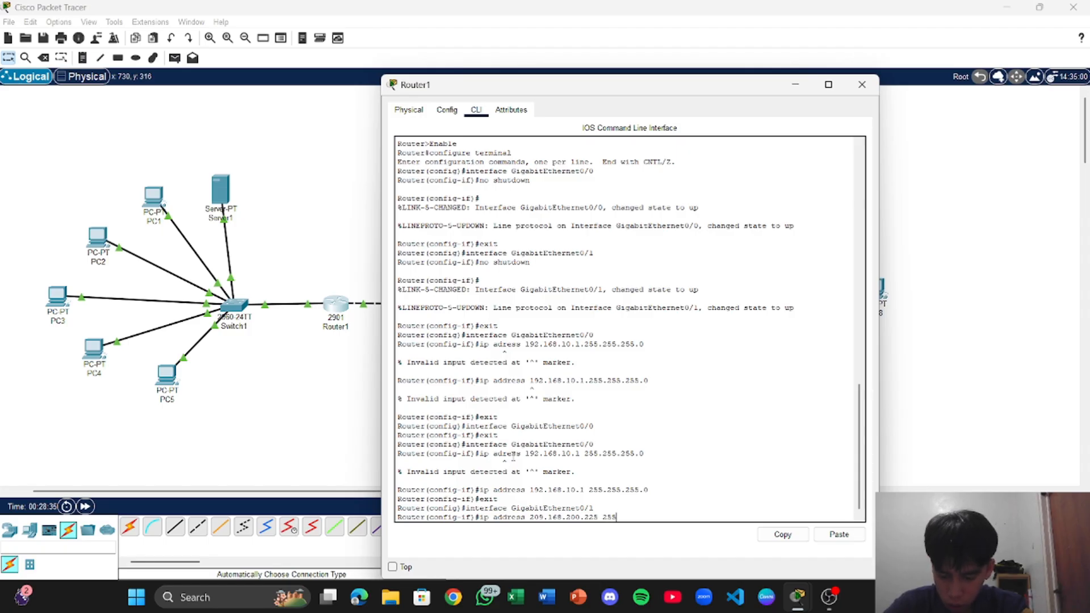
{"action": "type", "text": ".255"}
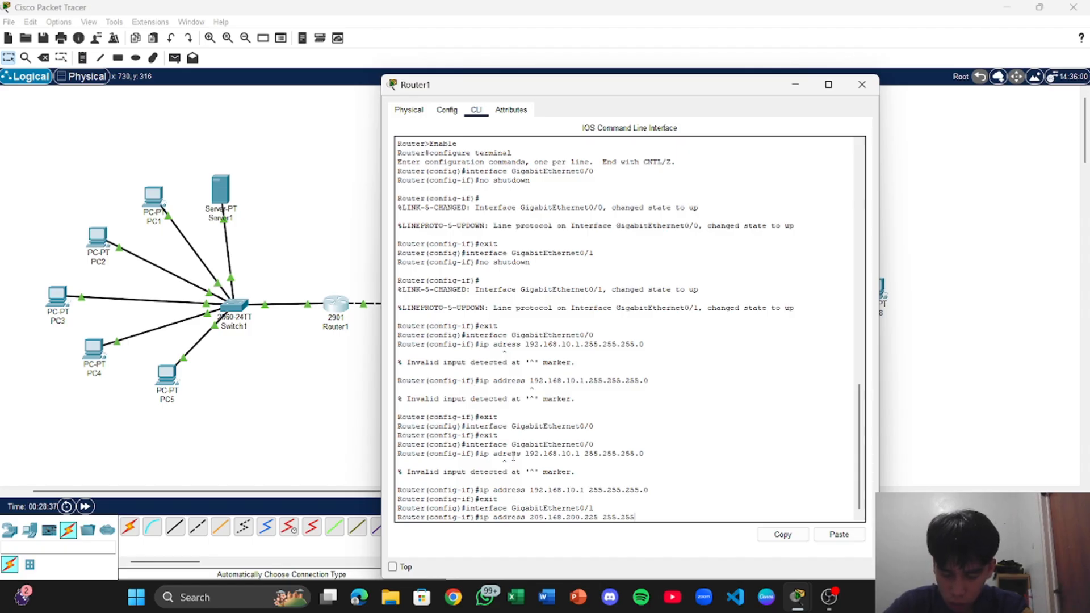
{"action": "type", "text": ".255.252"}
{"action": "key", "text": "Return"}
{"action": "type", "text": "er(config-if)#e"}
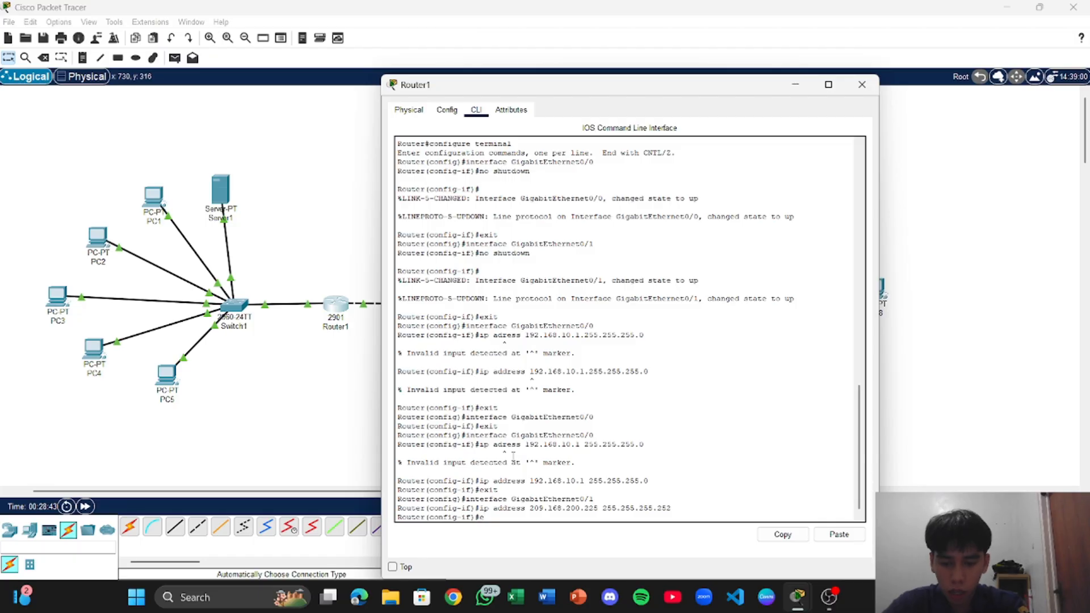
{"action": "type", "text": "xit"}
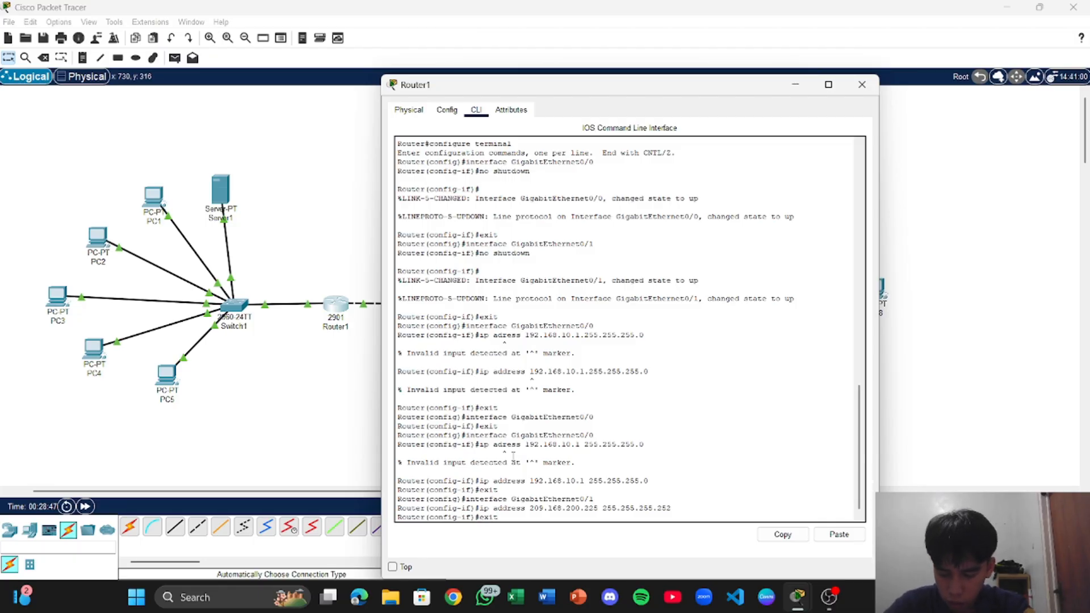
{"action": "key", "text": "Return"}
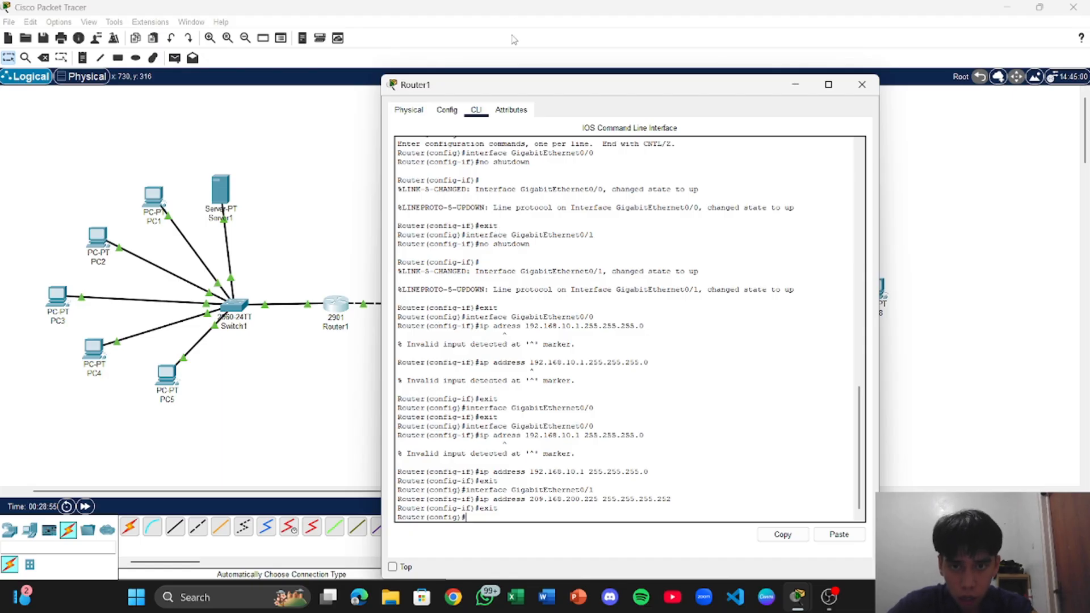
- Check the IPv4 address and subnet mask of GigabitEthernet0/0 and GigabitEthernet0/1 in Router1's configuration
{"action": "left_click", "coordinate": [445, 110]}
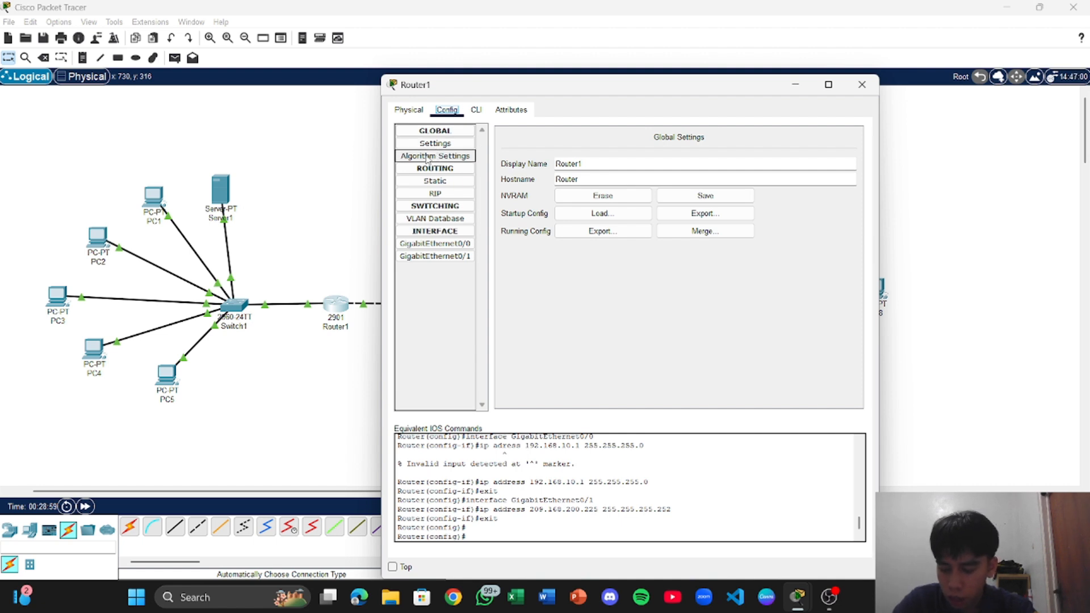
{"action": "left_click", "coordinate": [438, 245]}
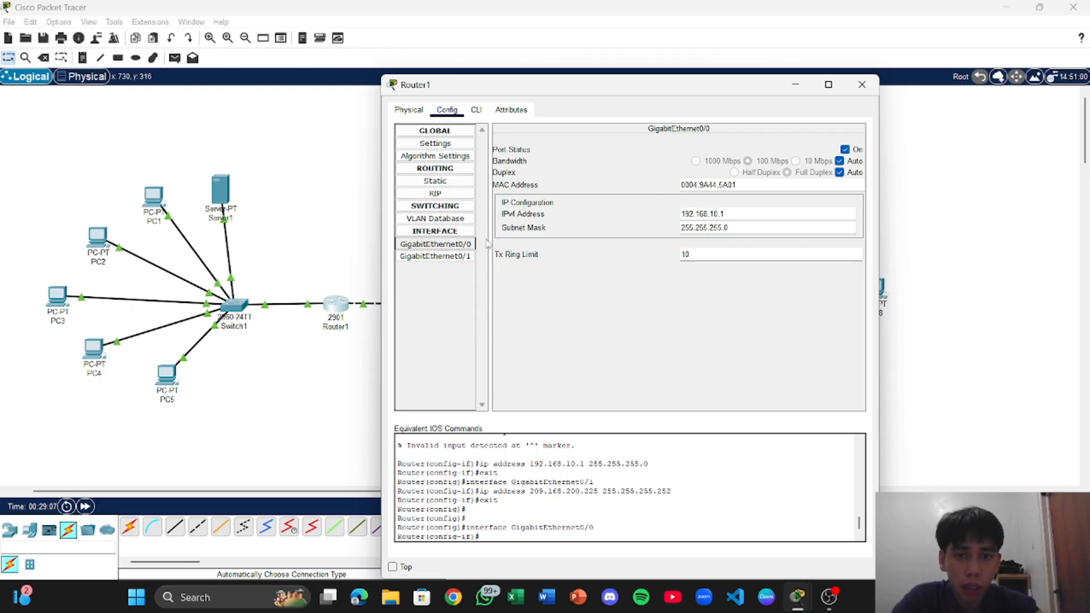
{"action": "left_click", "coordinate": [423, 257]}
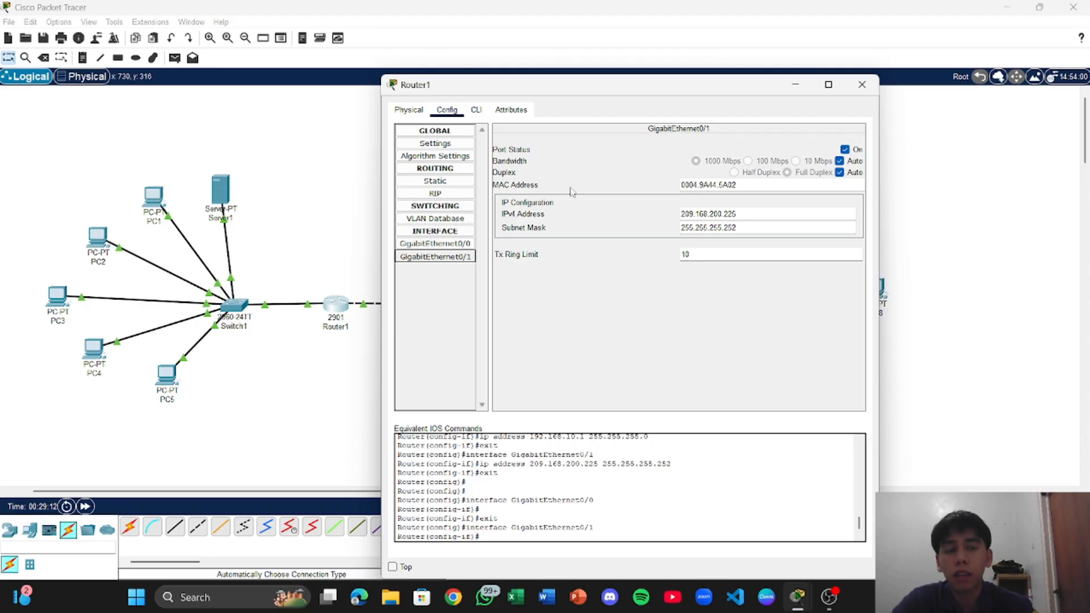
- Bring up Router2's command line and exit the current interface configuration to global configuration mode
{"action": "left_click", "coordinate": [905, 228]}
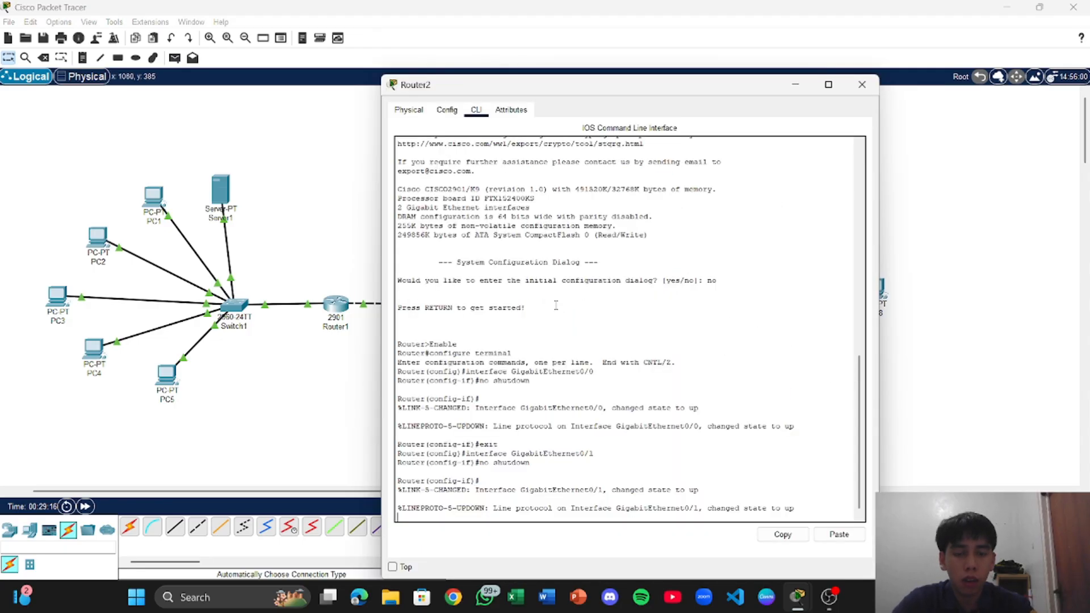
{"action": "left_click", "coordinate": [555, 306]}
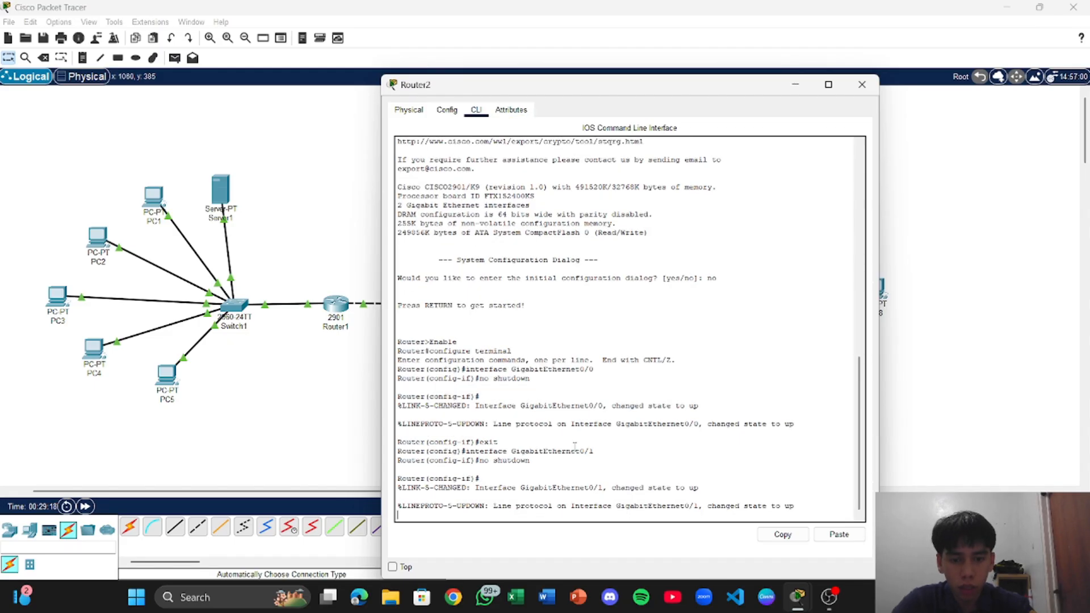
{"action": "key", "text": "Return"}
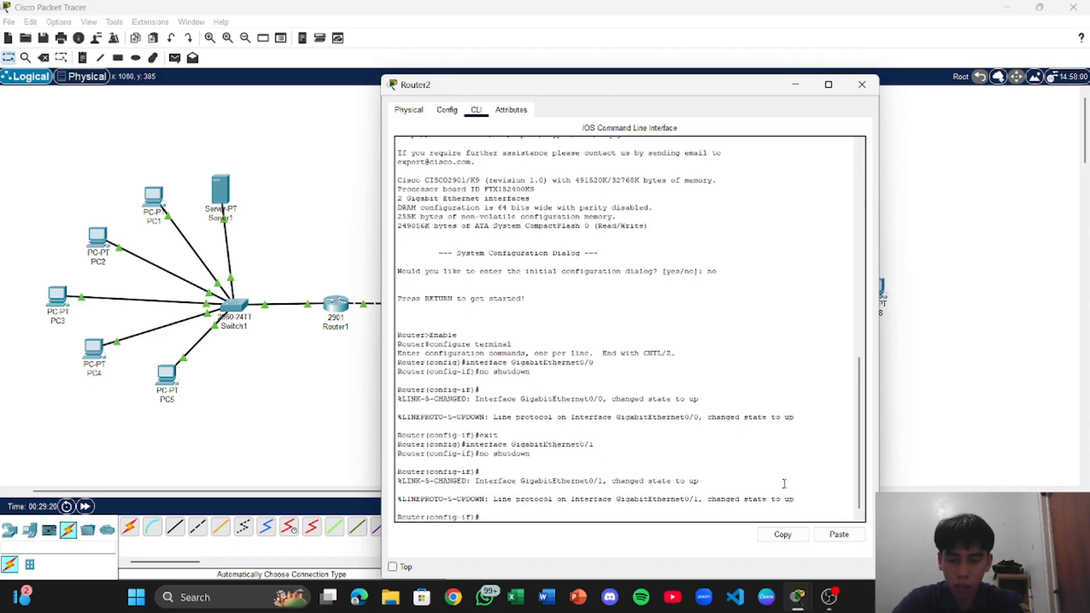
{"action": "type", "text": "exit"}
{"action": "key", "text": "Return"}
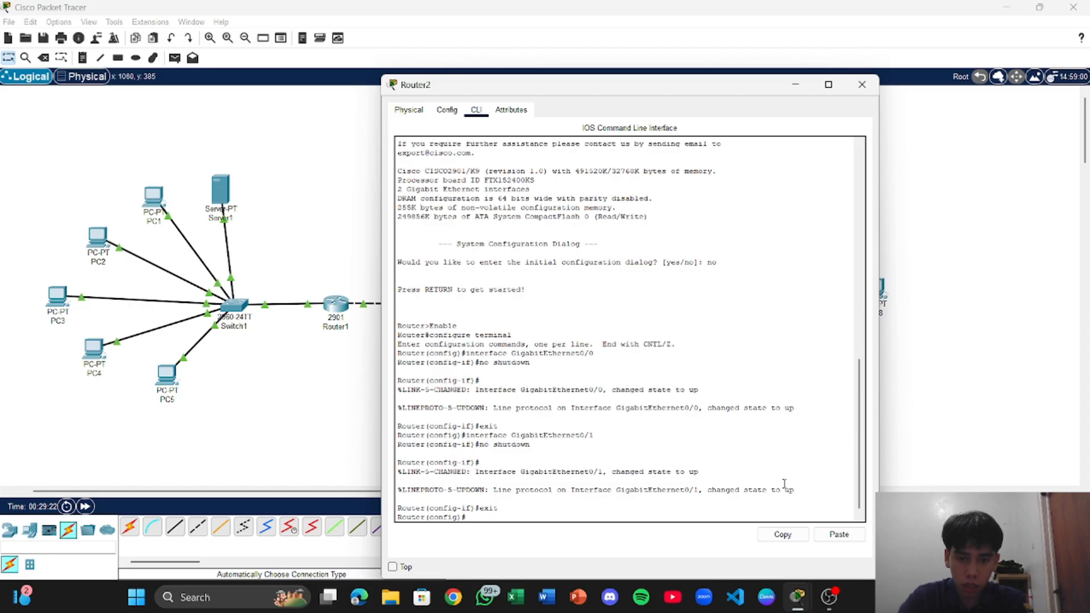
- Enter the interface configuration of GigabitEthernet0/0 on Router2
{"action": "type", "text": "interface GigabitEthernet0/1"}
{"action": "key", "text": "Up"}
{"action": "key", "text": "Up"}
{"action": "key", "text": "Up"}
{"action": "key", "text": "Up"}
{"action": "key", "text": "Up"}
{"action": "key", "text": "Up"}
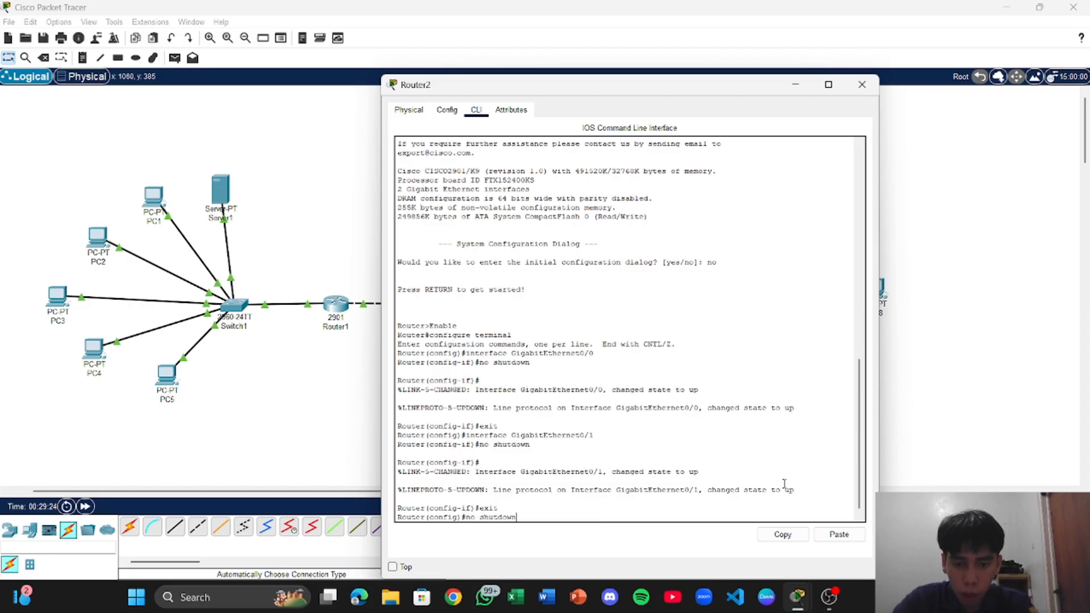
{"action": "key", "text": "Return"}
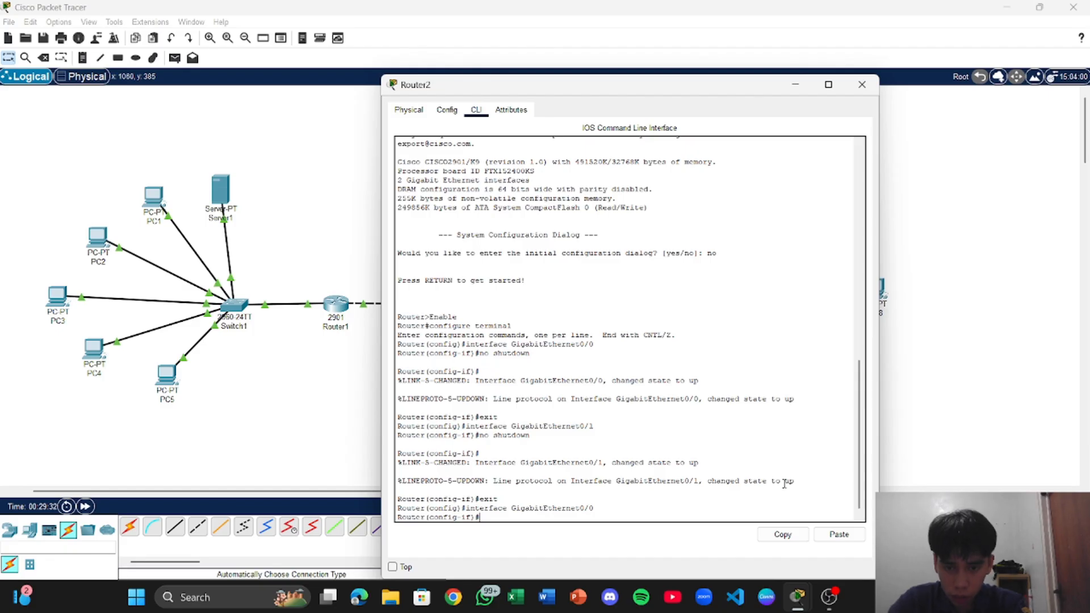
- Assign IP address 209.165.200.226 with subnet mask 255.255.255.252 to GigabitEthernet0/0 on Router2
{"action": "type", "text": "ip "}
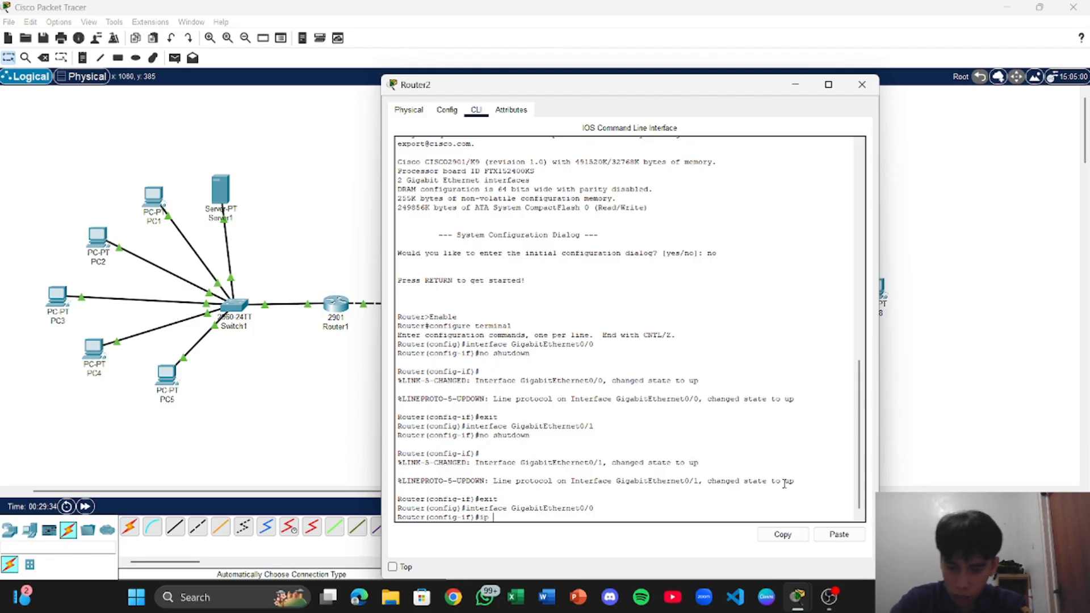
{"action": "type", "text": "addres"}
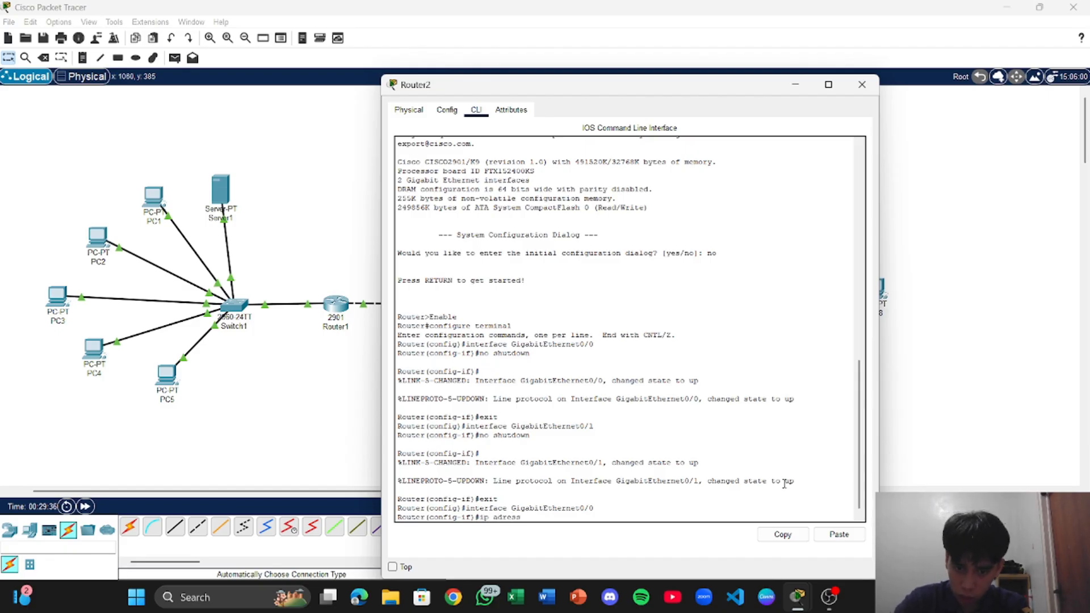
{"action": "type", "text": "s"}
{"action": "type", "text": " 19"}
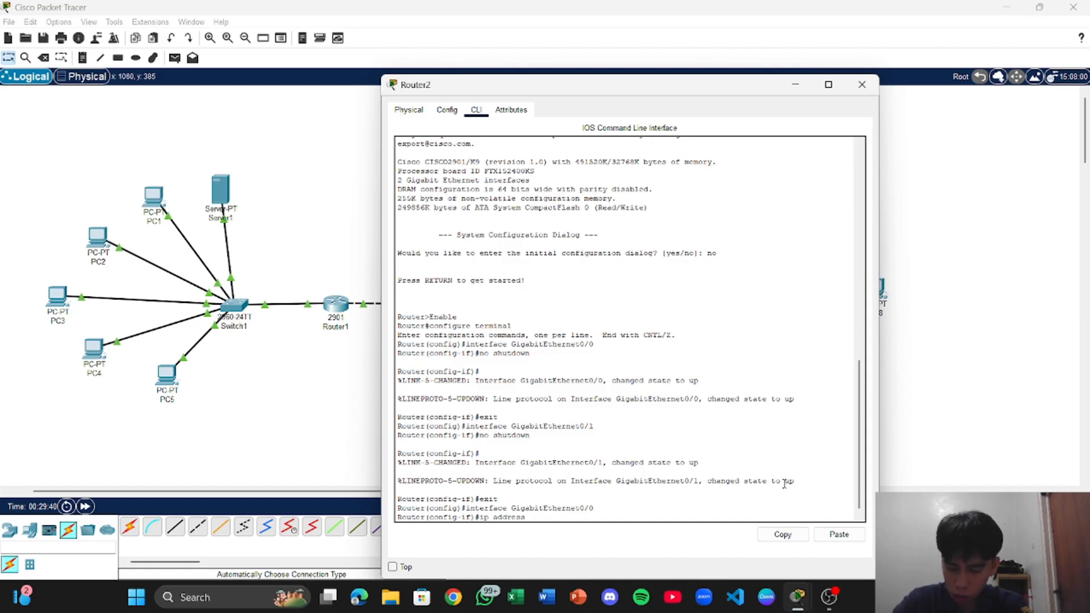
{"action": "type", "text": "2."}
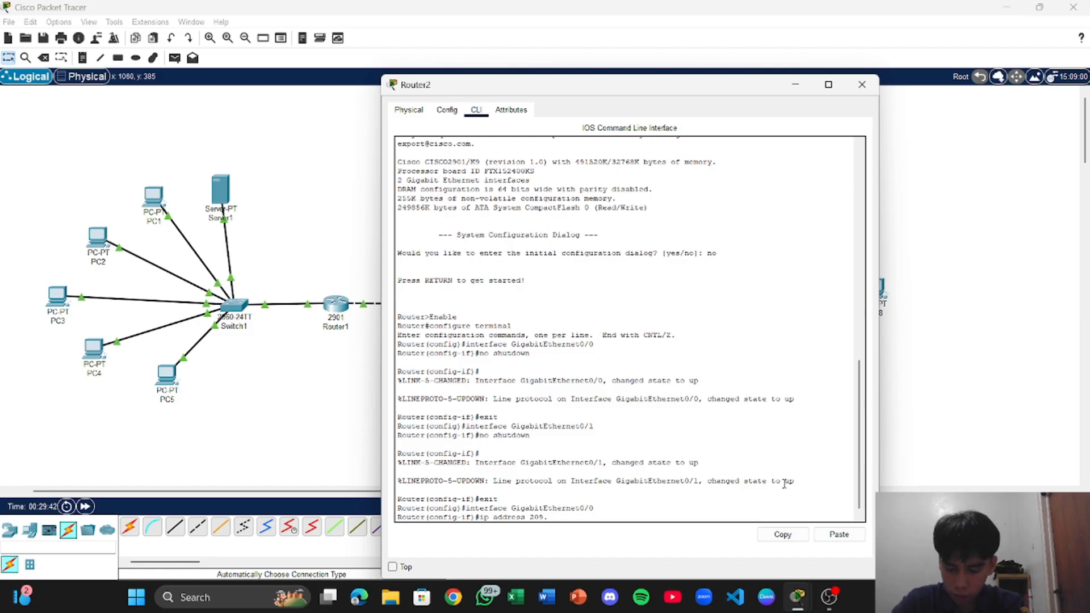
{"action": "type", "text": "168"}
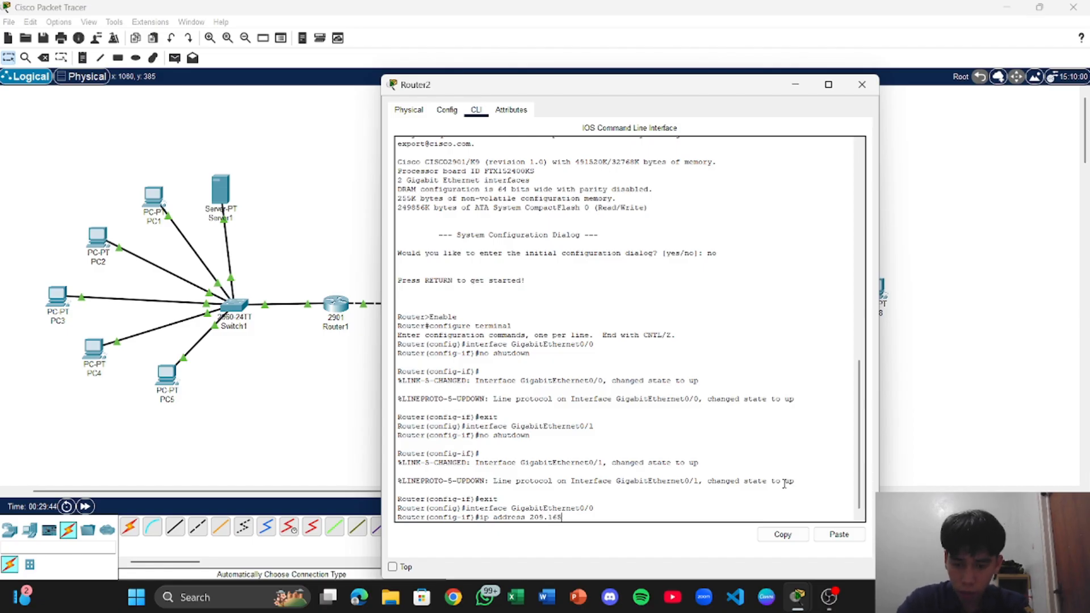
{"action": "type", "text": ".200."}
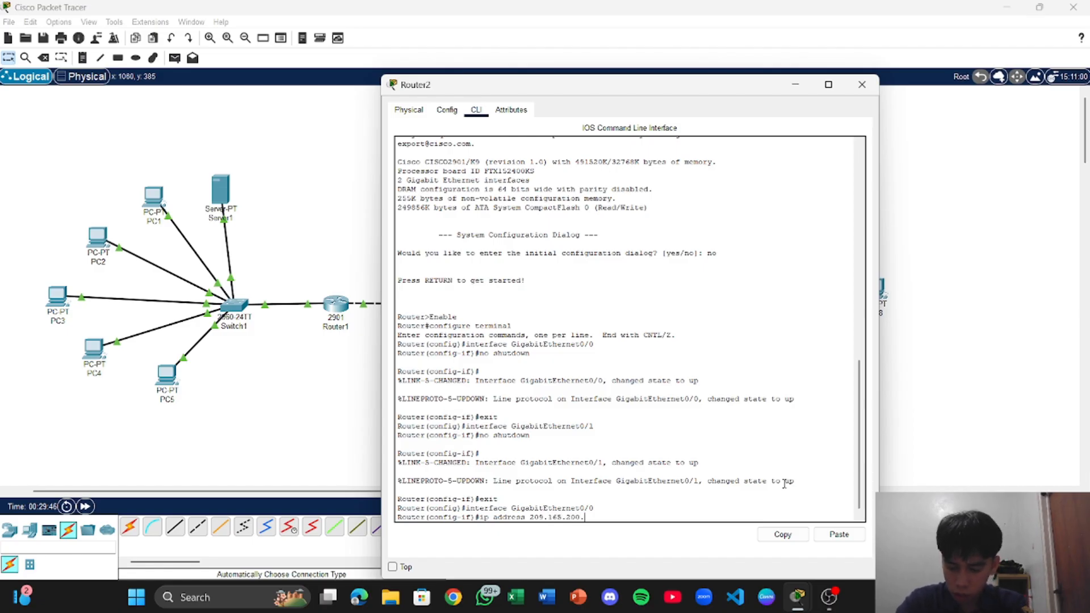
{"action": "type", "text": "266"}
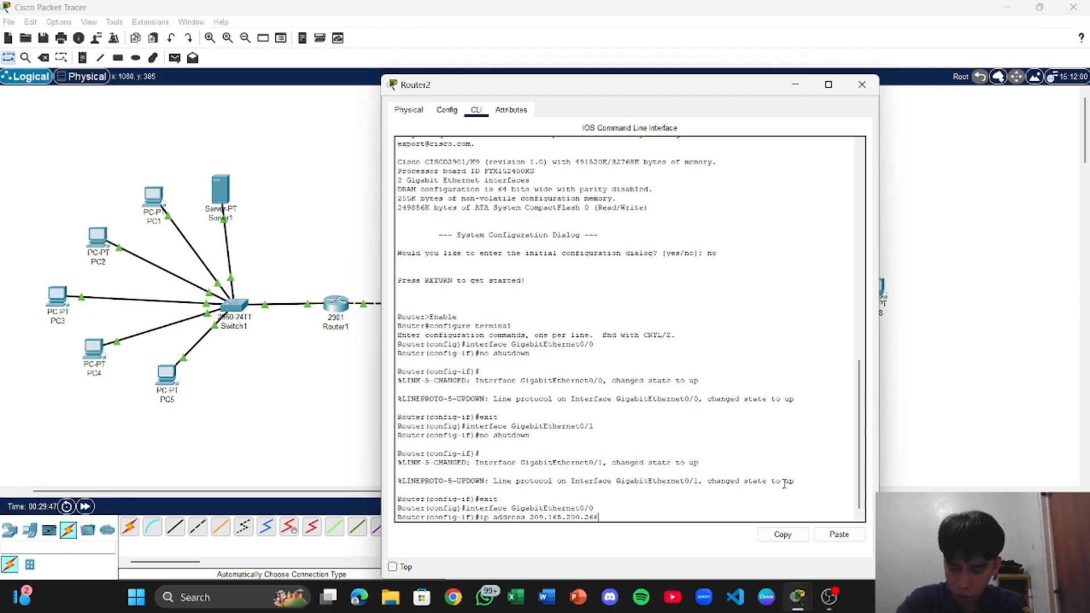
{"action": "key", "text": "BackSpace"}
{"action": "key", "text": "BackSpace"}
{"action": "type", "text": "26"}
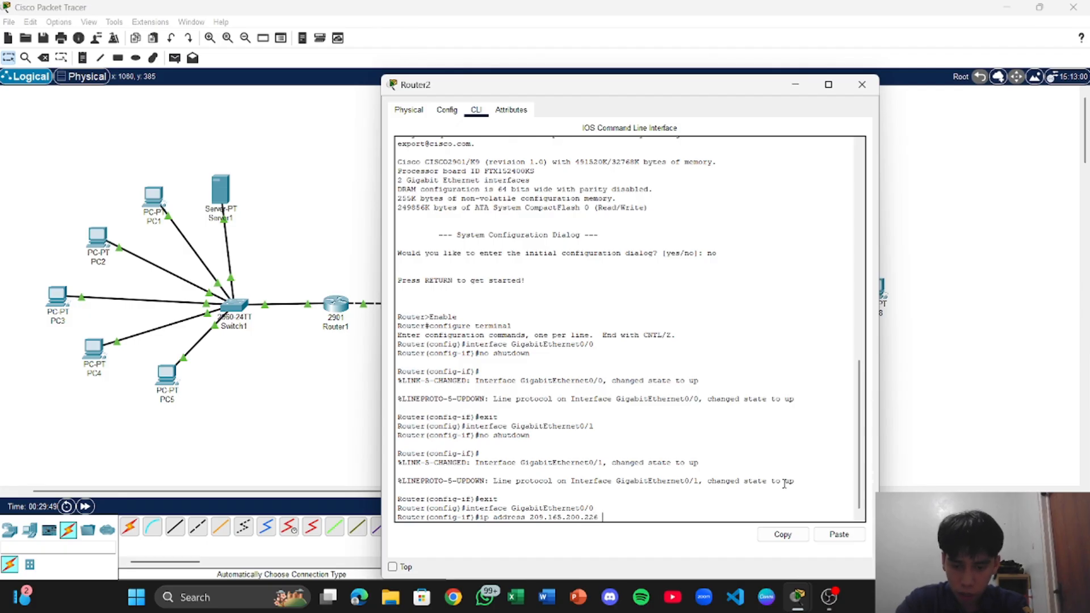
{"action": "type", "text": " 255.255.255.252"}
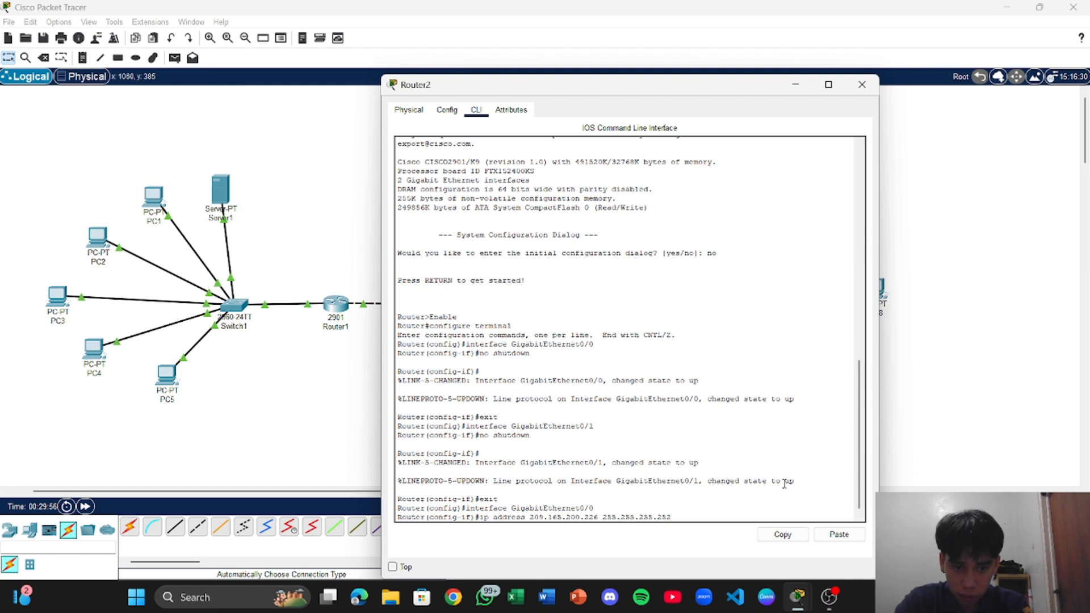
{"action": "key", "text": "Return"}
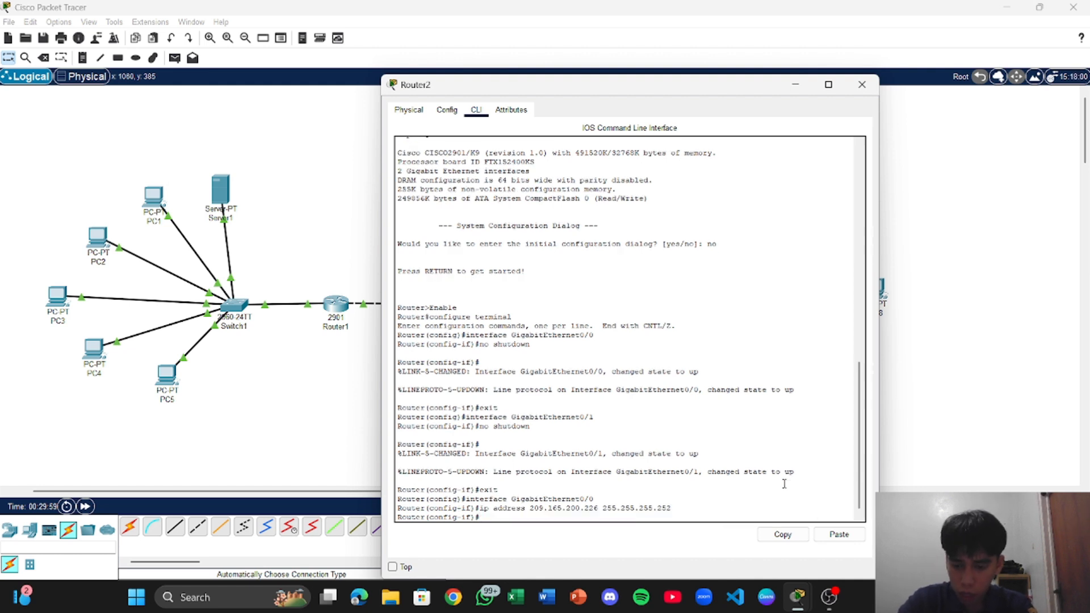
- Exit the GigabitEthernet0/0 configuration on Router2 and enter the interface configuration of GigabitEthernet0/1
{"action": "type", "text": "exit"}
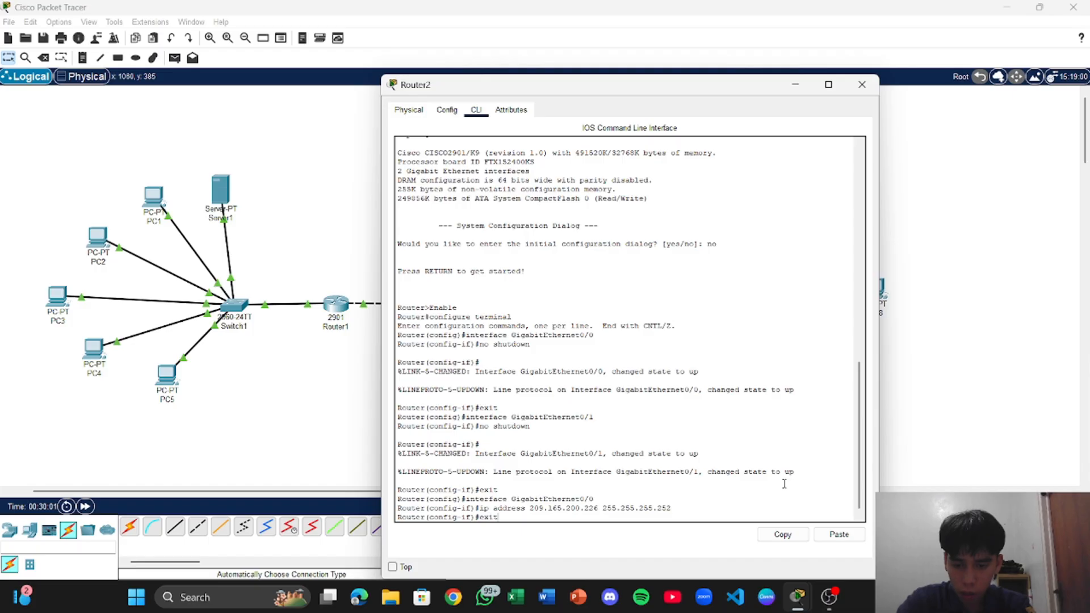
{"action": "key", "text": "Return"}
{"action": "key", "text": "Up"}
{"action": "key", "text": "Up"}
{"action": "key", "text": "Up"}
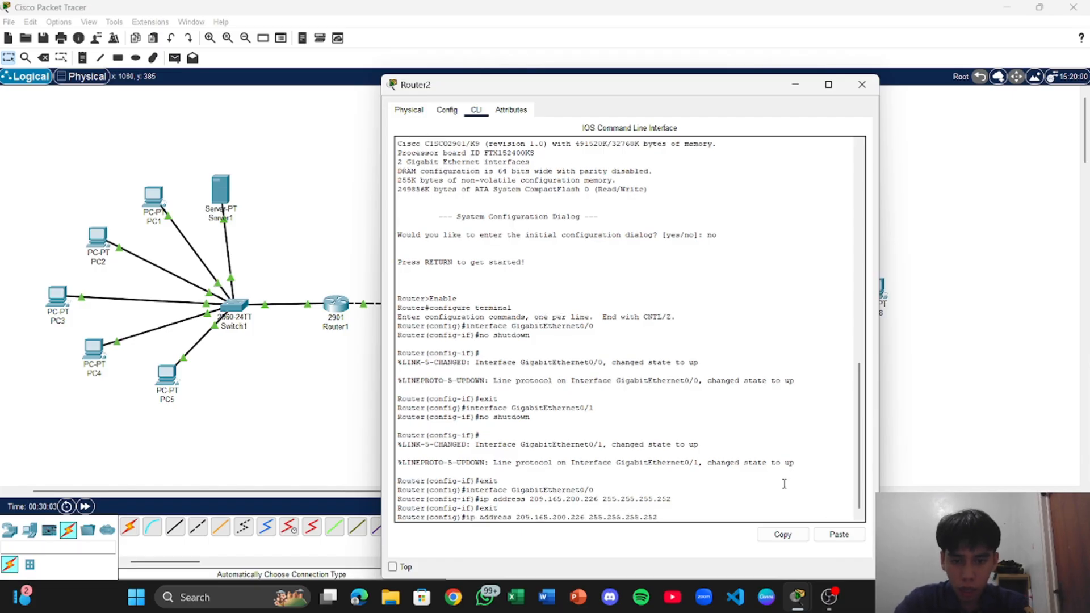
{"action": "key", "text": "Up"}
{"action": "key", "text": "Down"}
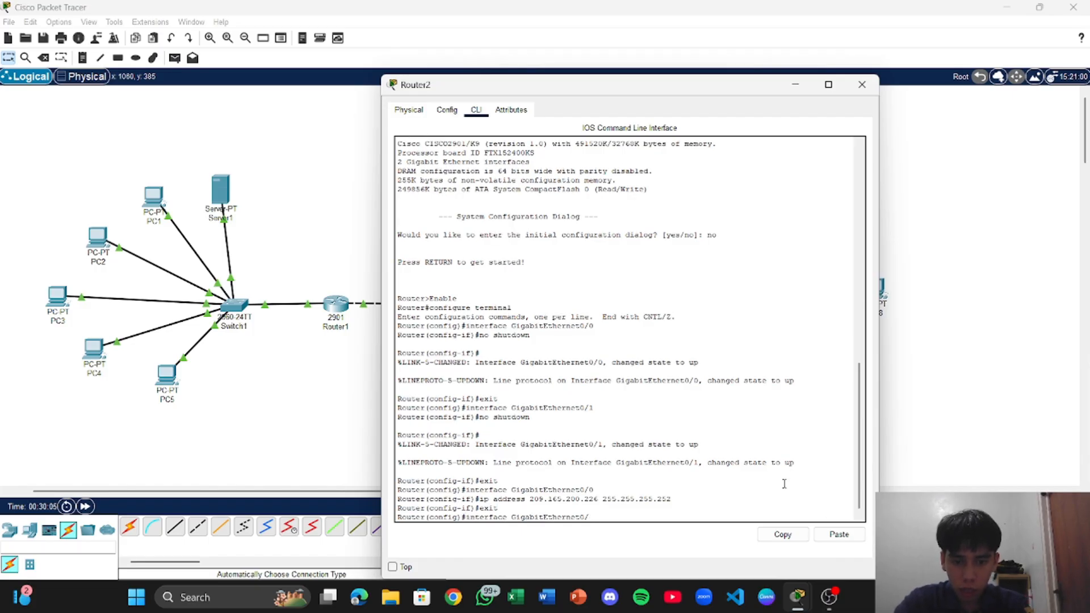
{"action": "type", "text": "1"}
{"action": "key", "text": "Return"}
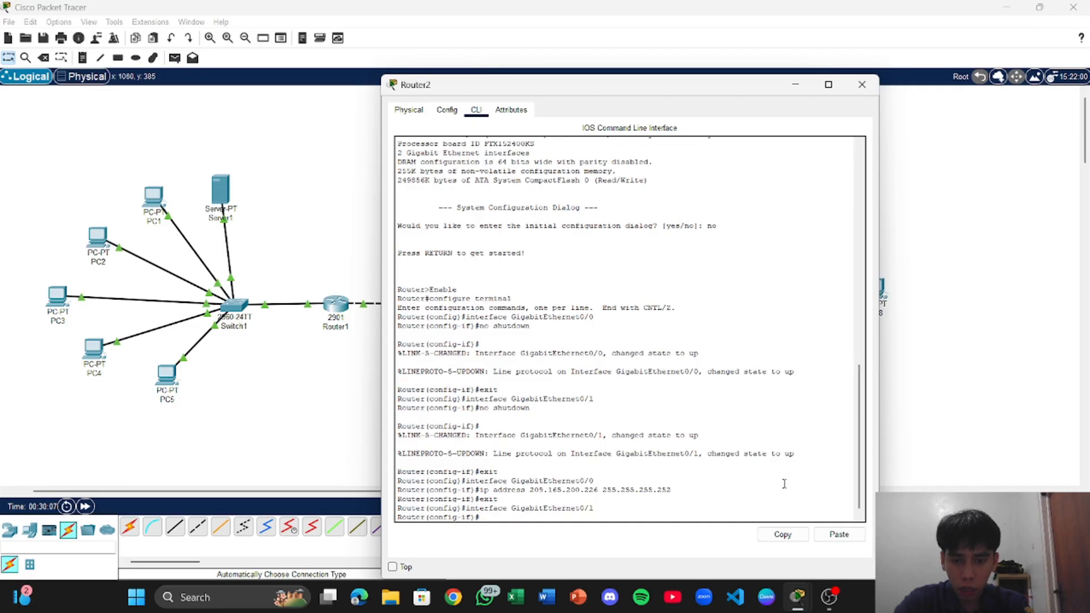
- Assign IP address 10.1.2.1 with subnet mask 255.255.255.0 to Router2's GigabitEthernet0/1 and exit the interface configuration
{"action": "key", "text": "Up"}
{"action": "key", "text": "Up"}
{"action": "key", "text": "Up"}
{"action": "key", "text": "BackSpace"}
{"action": "key", "text": "BackSpace"}
{"action": "key", "text": "BackSpace"}
{"action": "key", "text": "BackSpace"}
{"action": "key", "text": "BackSpace"}
{"action": "key", "text": "BackSpace"}
{"action": "key", "text": "BackSpace"}
{"action": "key", "text": "BackSpace"}
{"action": "key", "text": "BackSpace"}
{"action": "key", "text": "BackSpace"}
{"action": "key", "text": "BackSpace"}
{"action": "key", "text": "BackSpace"}
{"action": "key", "text": "BackSpace"}
{"action": "key", "text": "BackSpace"}
{"action": "key", "text": "BackSpace"}
{"action": "key", "text": "BackSpace"}
{"action": "key", "text": "BackSpace"}
{"action": "key", "text": "BackSpace"}
{"action": "key", "text": "BackSpace"}
{"action": "key", "text": "BackSpace"}
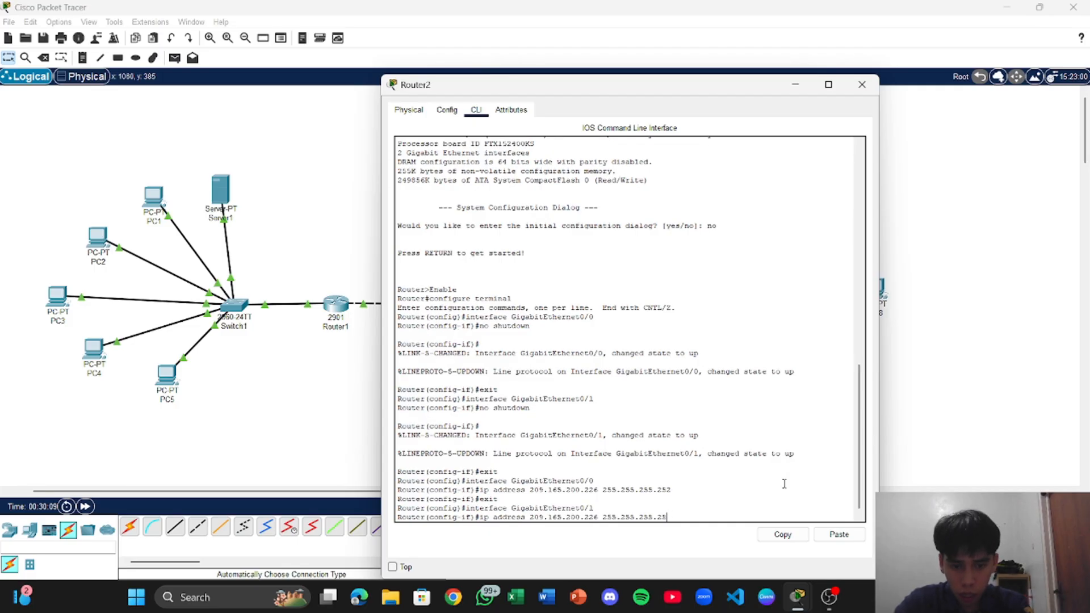
{"action": "key", "text": "BackSpace"}
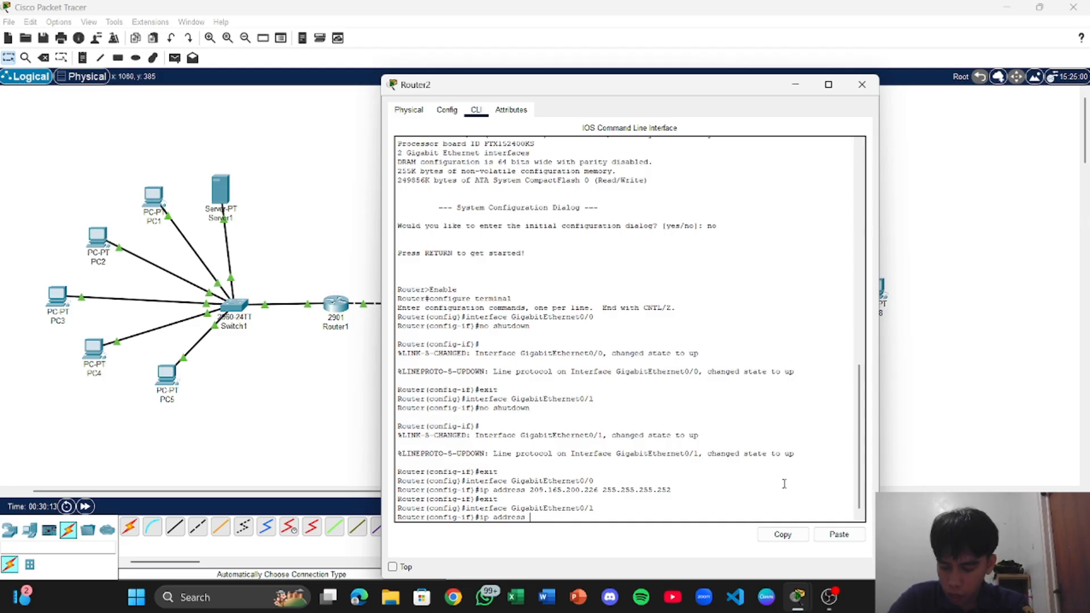
{"action": "type", "text": "10"}
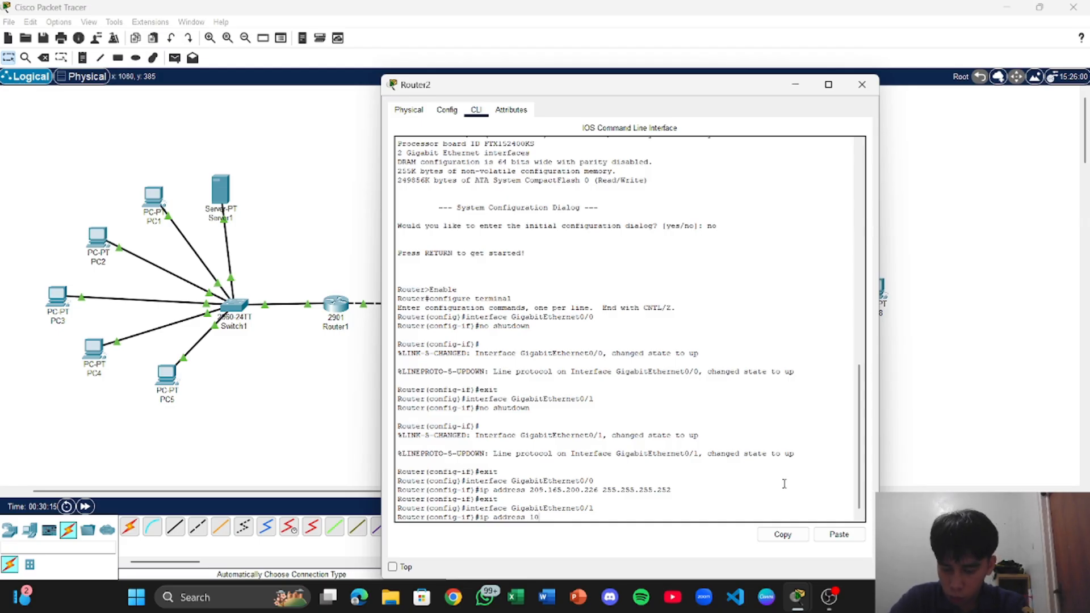
{"action": "type", "text": ".1.2.1"}
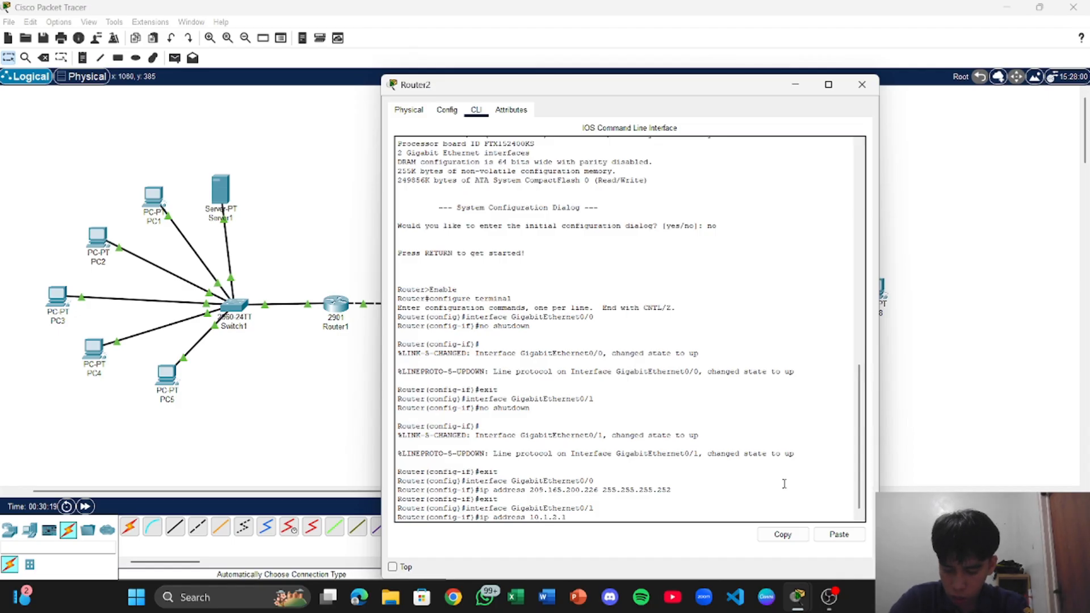
{"action": "type", "text": " 25"}
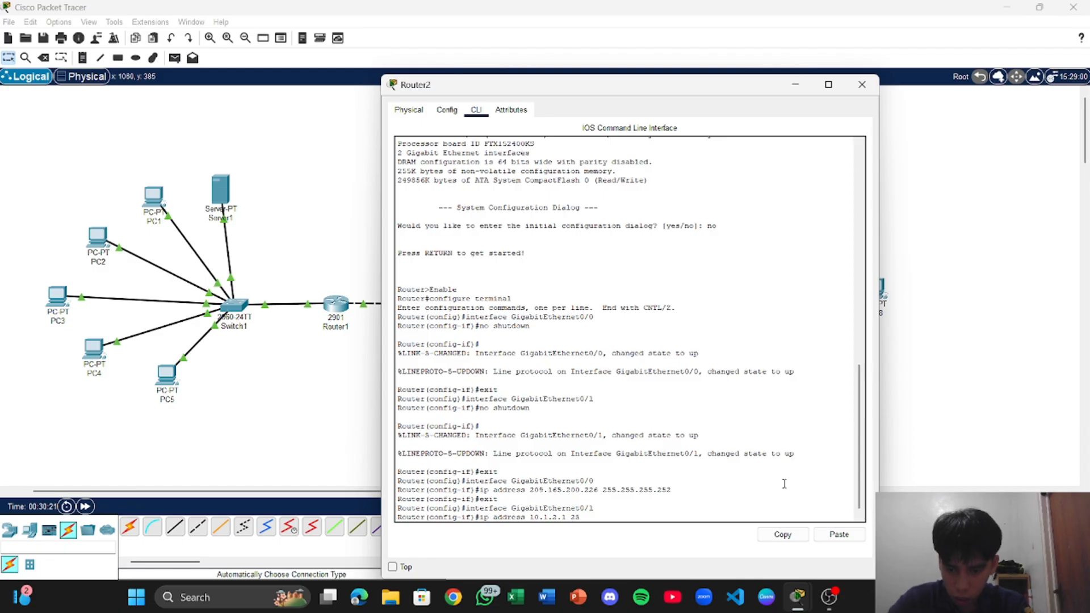
{"action": "type", "text": "5.2"}
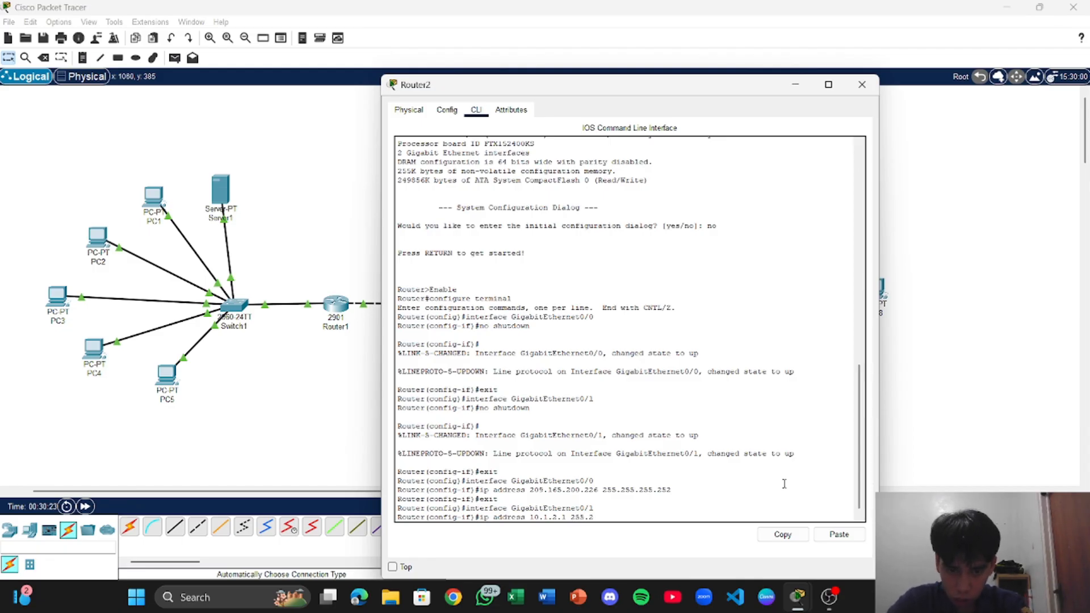
{"action": "type", "text": "55."}
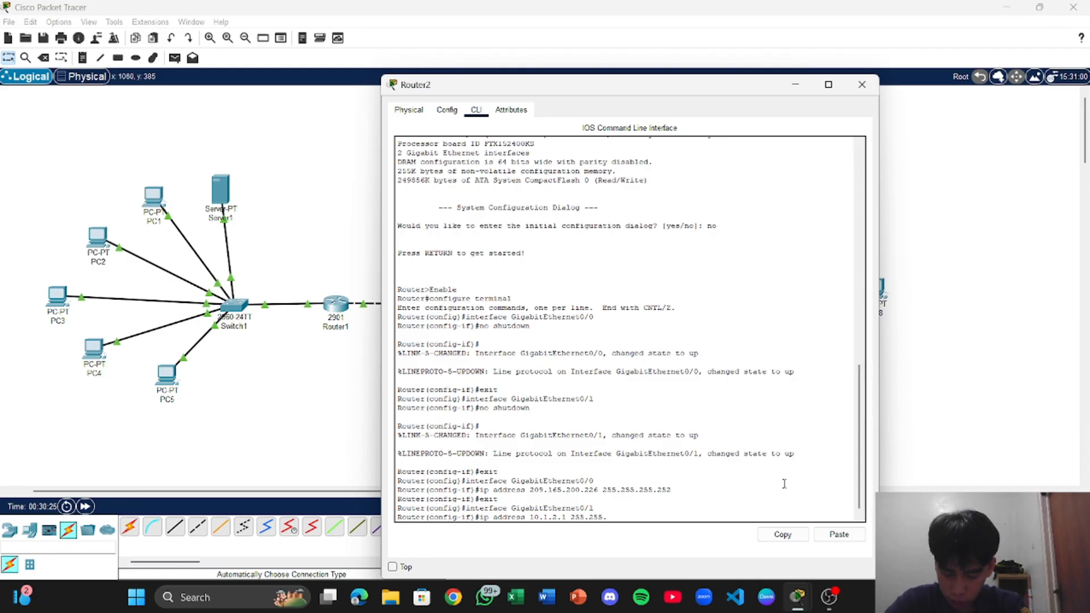
{"action": "type", "text": "255"}
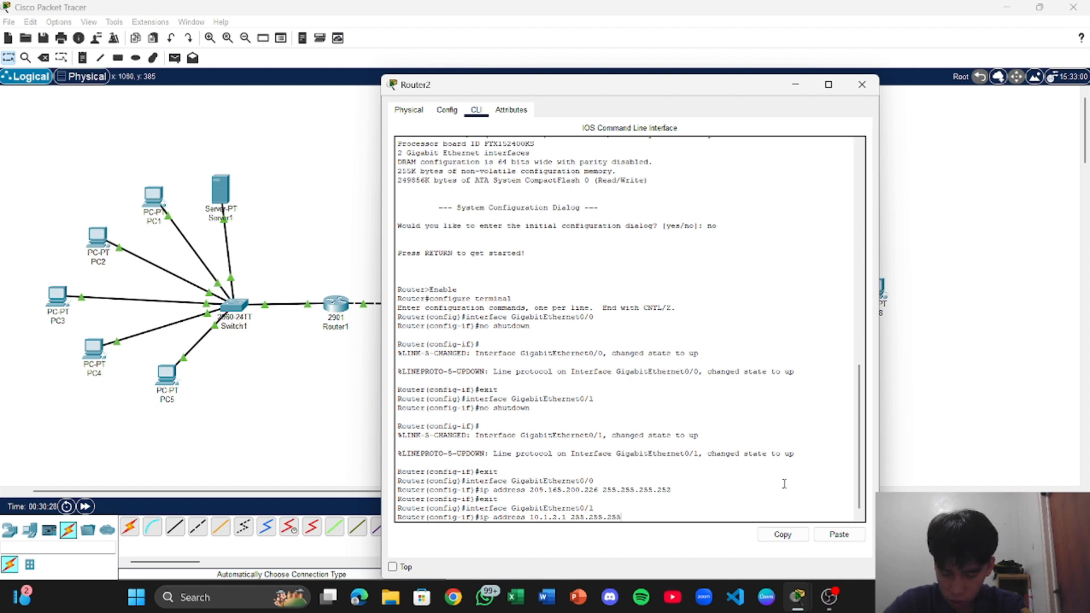
{"action": "type", "text": ".0"}
{"action": "key", "text": "Return"}
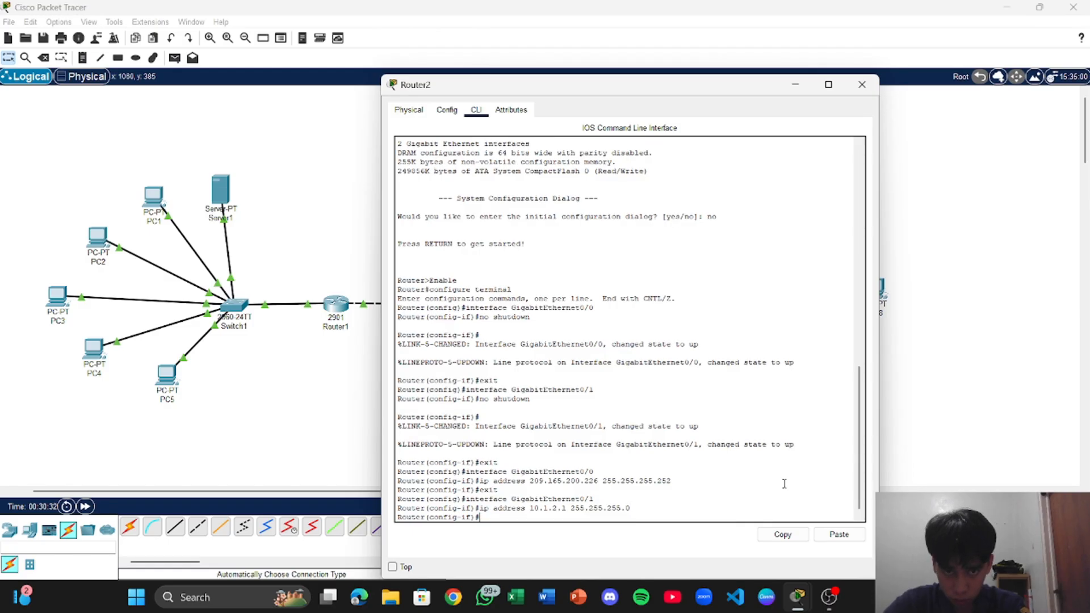
{"action": "type", "text": "exi"}
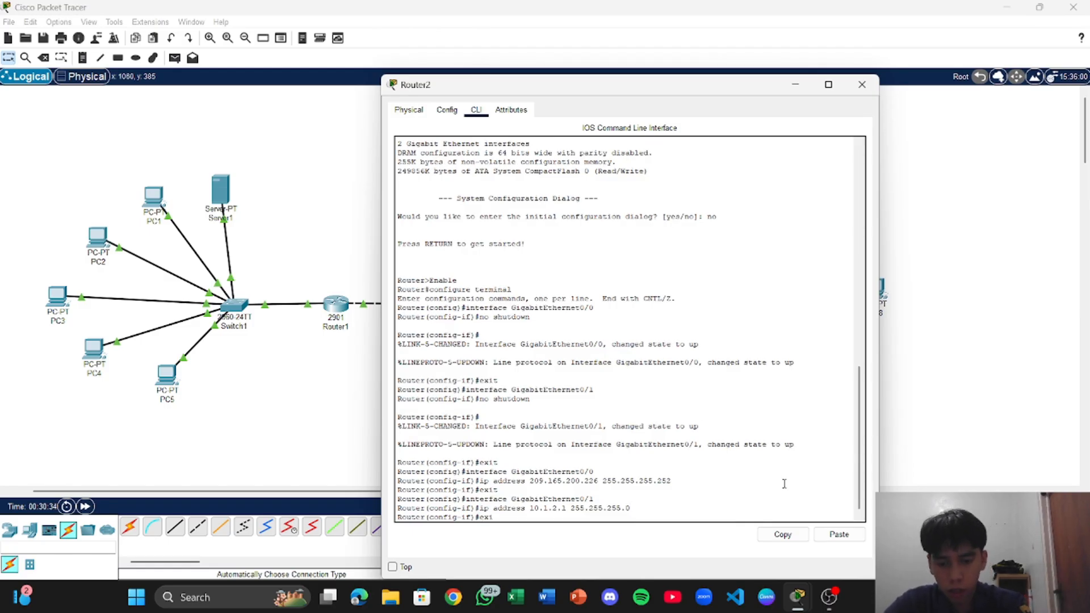
{"action": "type", "text": "t"}
{"action": "key", "text": "Return"}
- Check the IPv4 address and subnet mask of GigabitEthernet0/0 and GigabitEthernet0/1 in Router2's configuration
{"action": "left_click", "coordinate": [277, 419]}
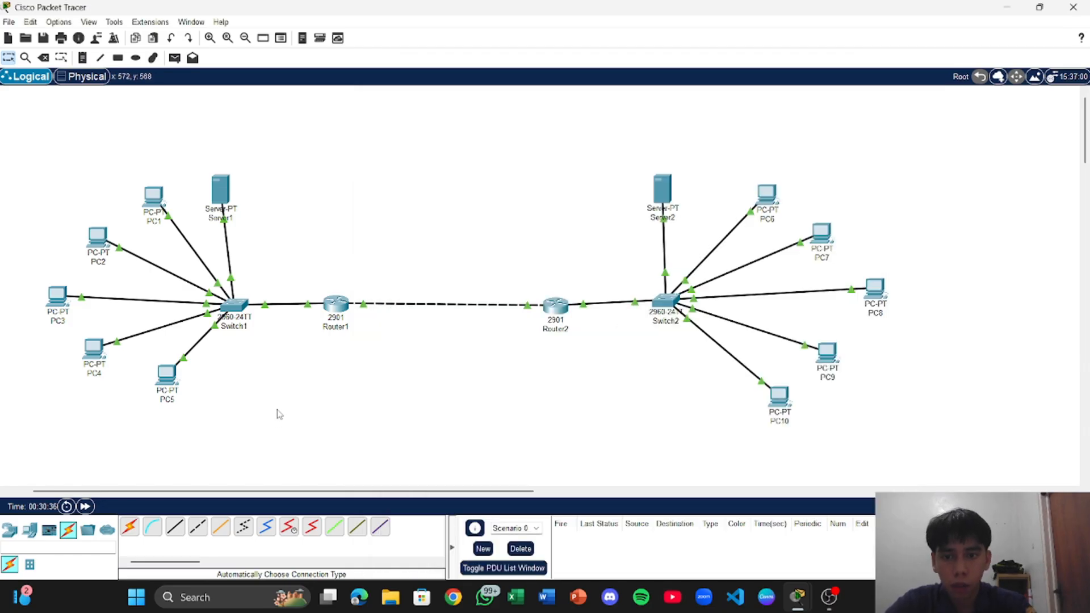
{"action": "left_click", "coordinate": [554, 310]}
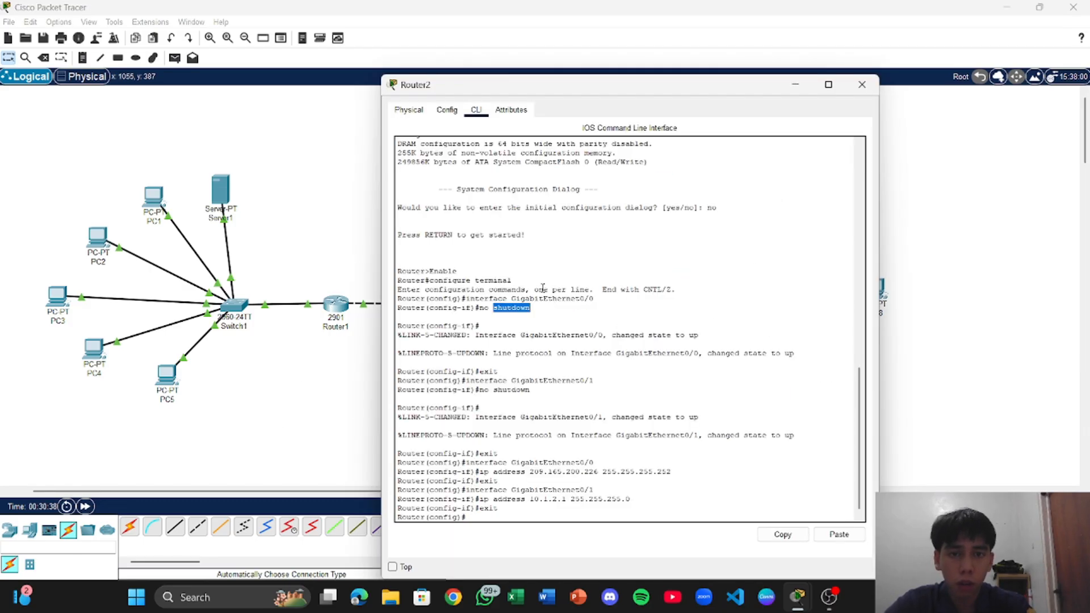
{"action": "left_click", "coordinate": [447, 110]}
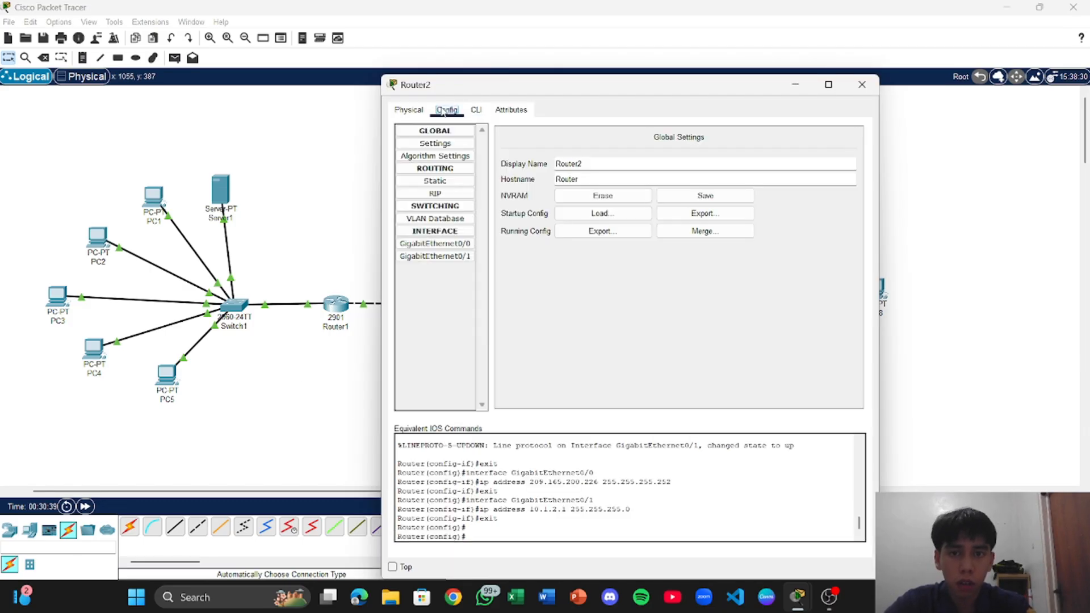
{"action": "left_click", "coordinate": [435, 245]}
{"action": "left_click", "coordinate": [440, 257]}
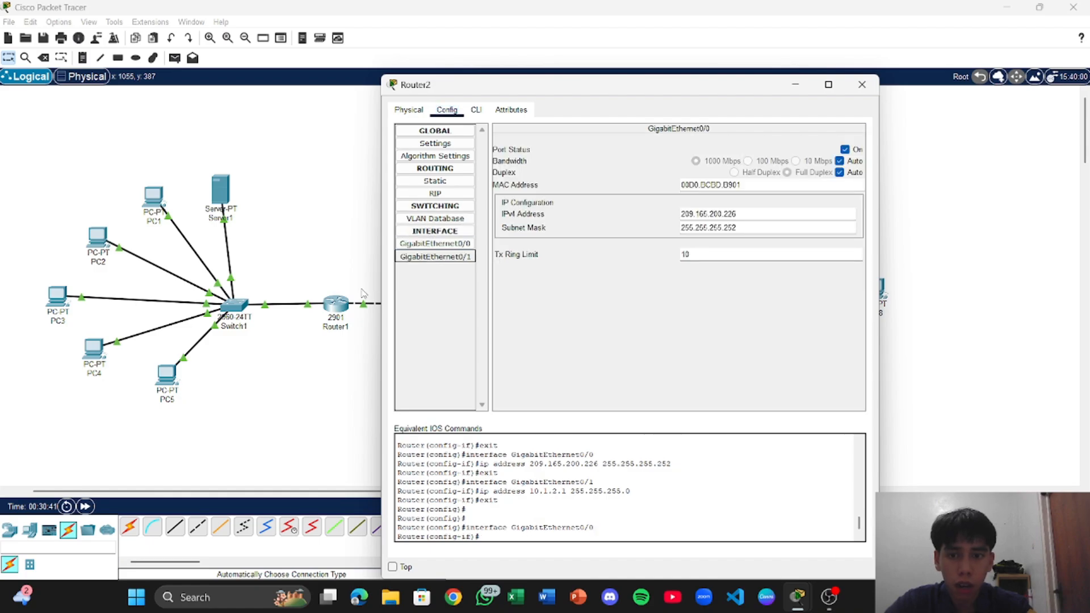
{"action": "left_click", "coordinate": [334, 309]}
{"action": "left_click", "coordinate": [335, 310]}
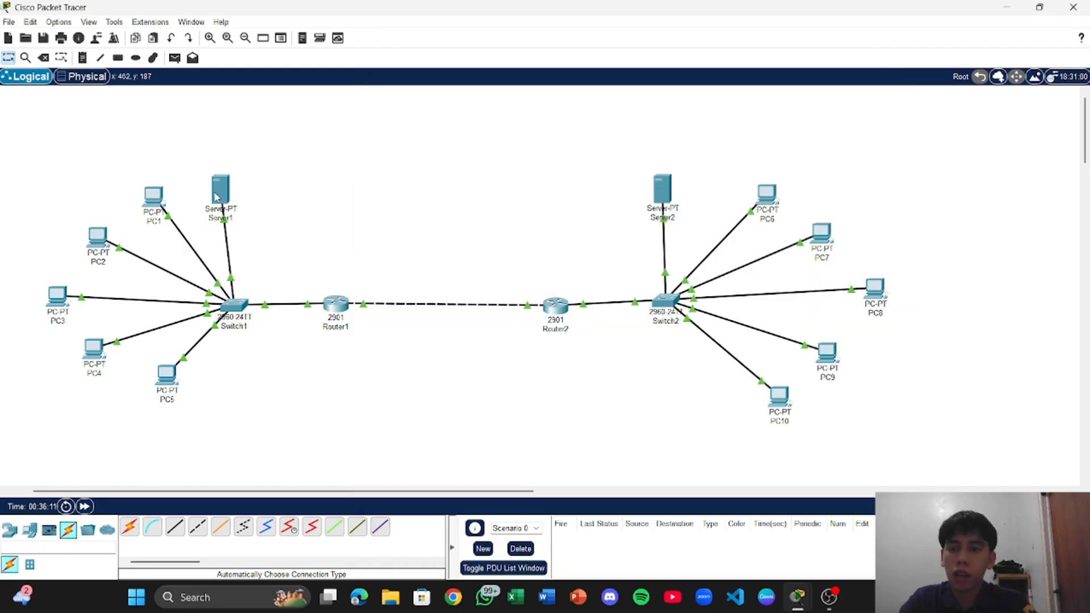
- Set Server1's IPv4 default gateway to 192.168.10.1 in its global settings
{"action": "left_click", "coordinate": [217, 197]}
{"action": "left_click", "coordinate": [217, 198]}
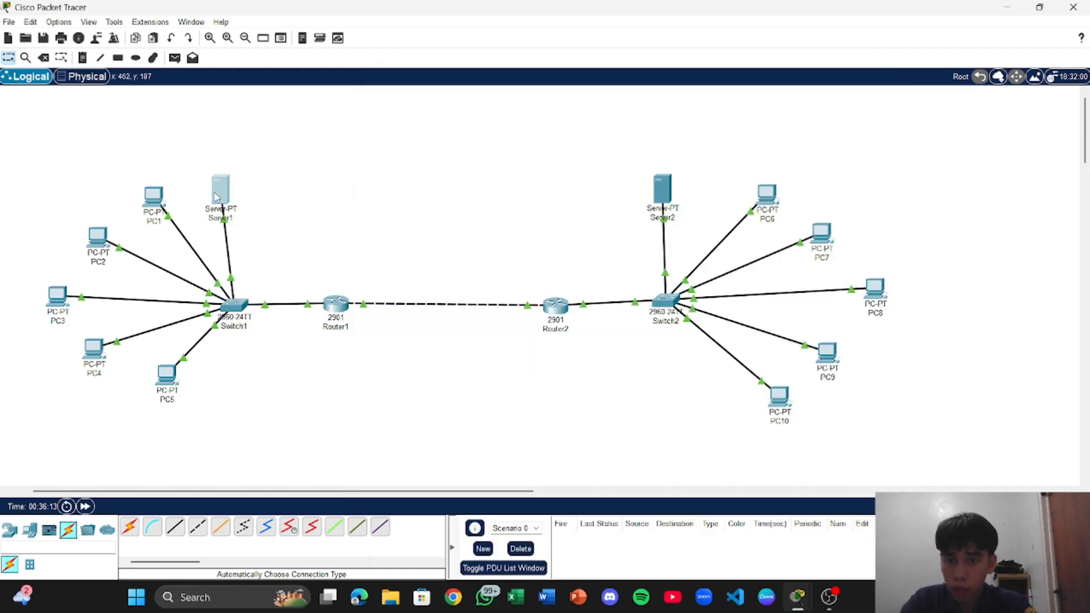
{"action": "left_click", "coordinate": [217, 198]}
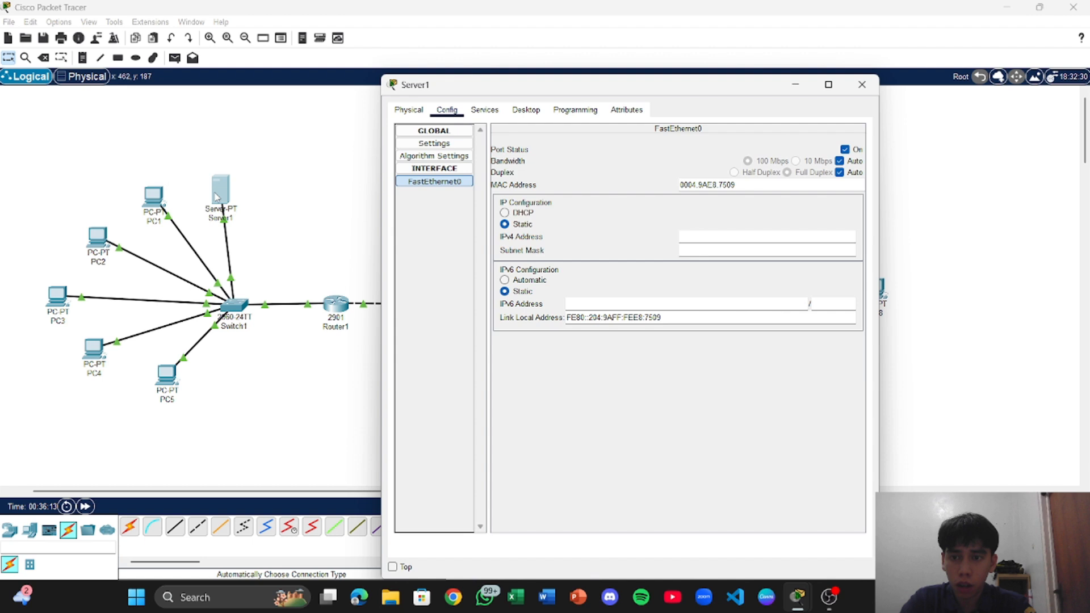
{"action": "left_click", "coordinate": [434, 144]}
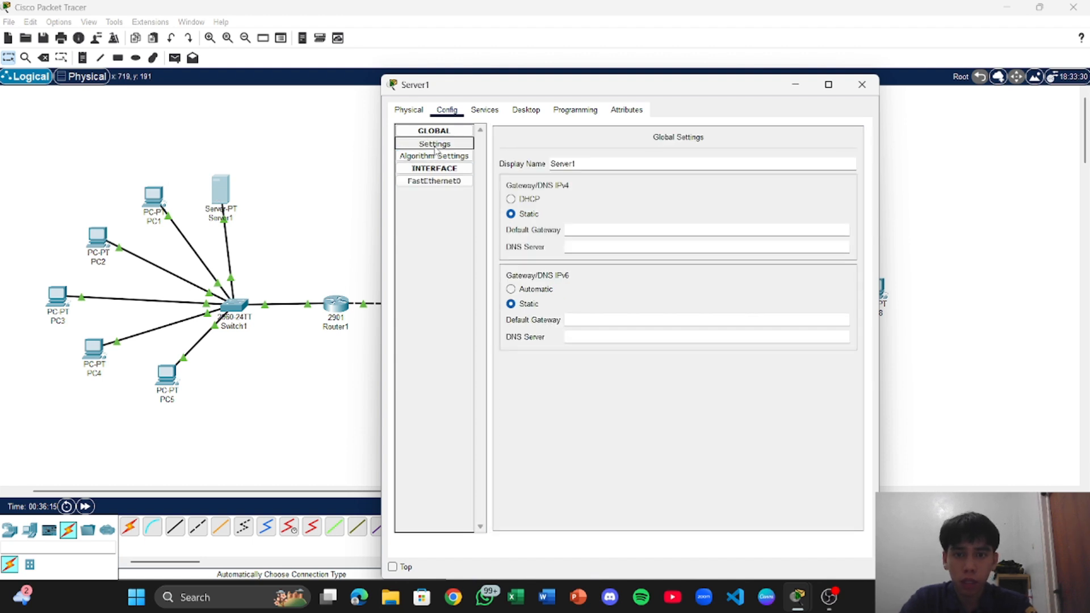
{"action": "left_click", "coordinate": [571, 228]}
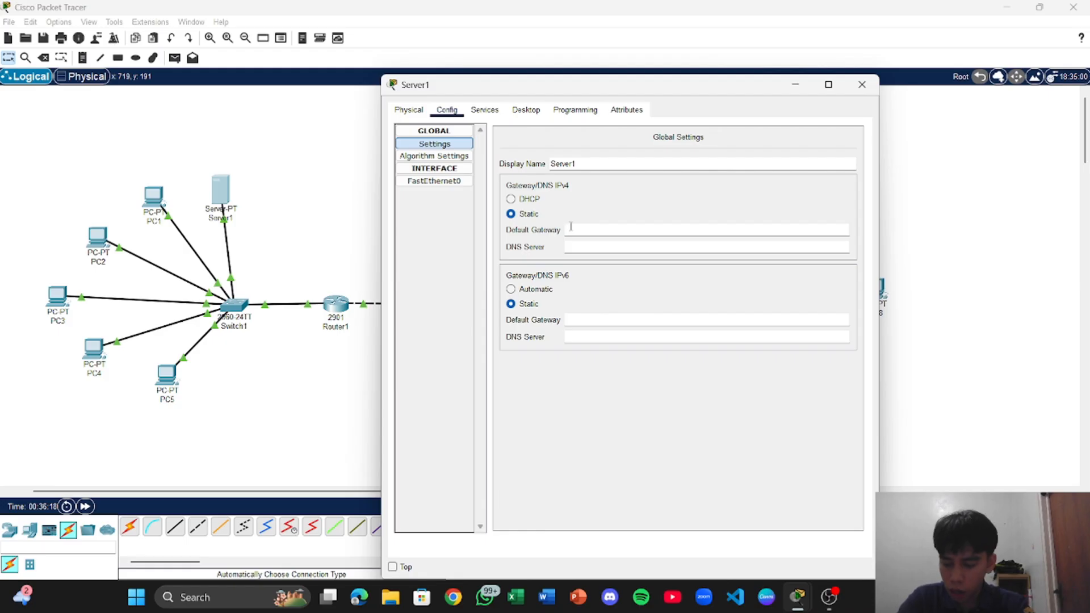
{"action": "type", "text": "1"}
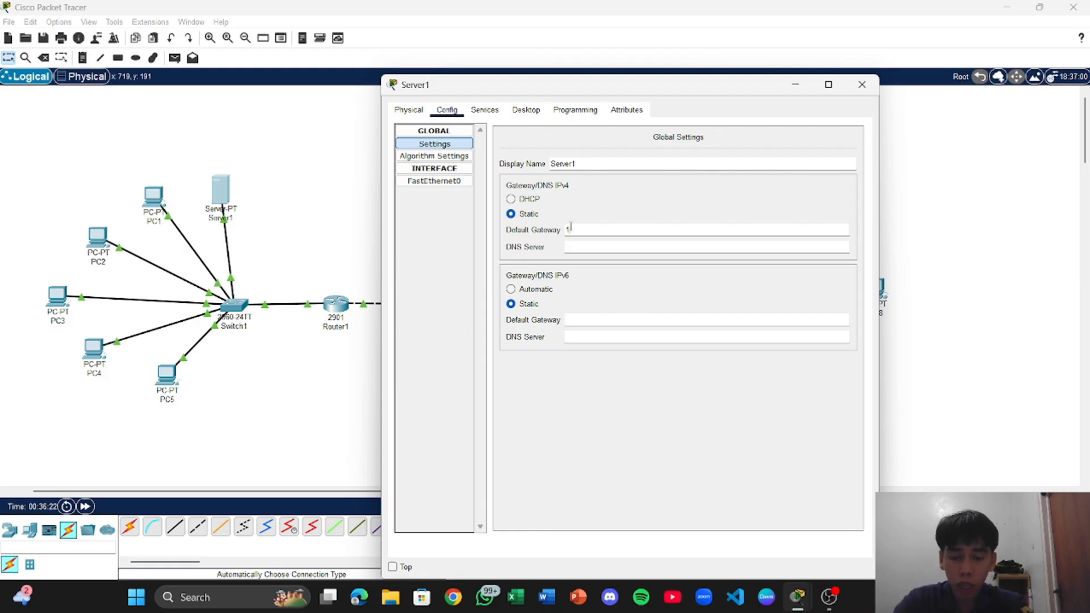
{"action": "type", "text": "92"}
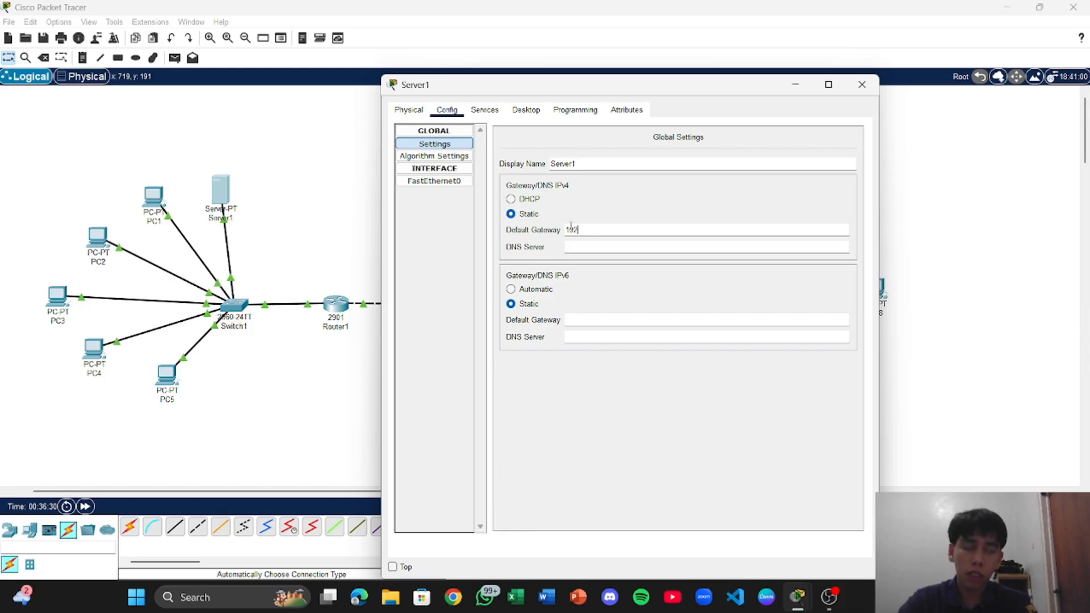
{"action": "type", "text": ".1"}
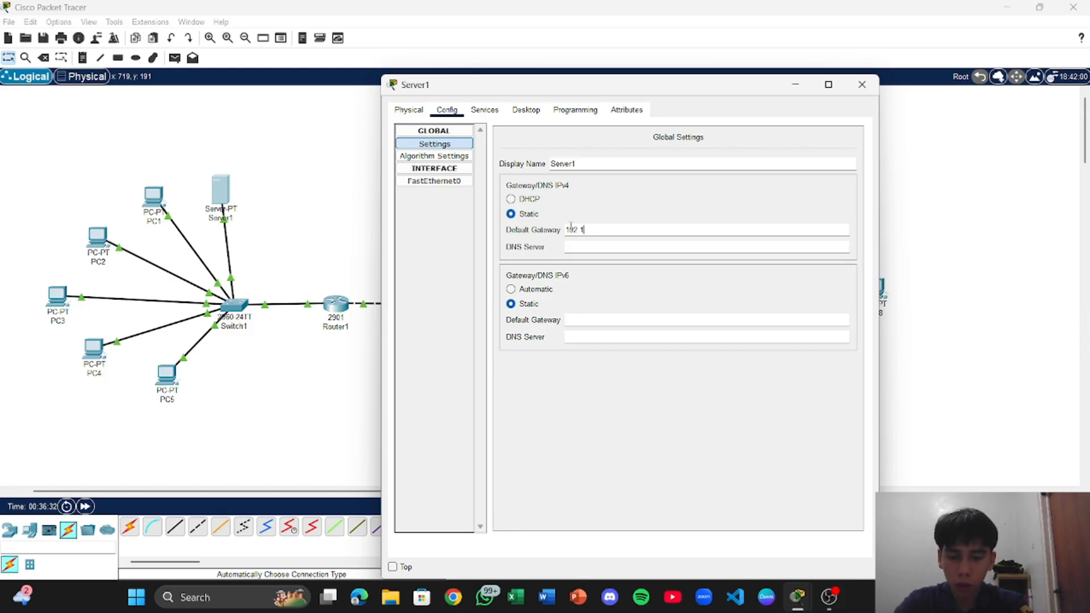
{"action": "type", "text": "68."}
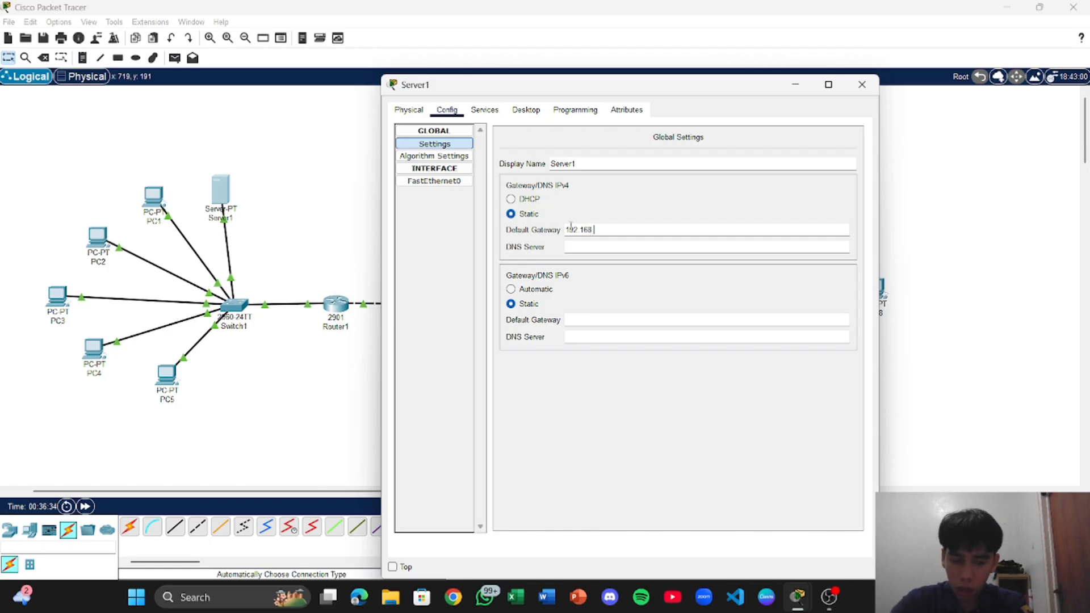
{"action": "type", "text": "10.1"}
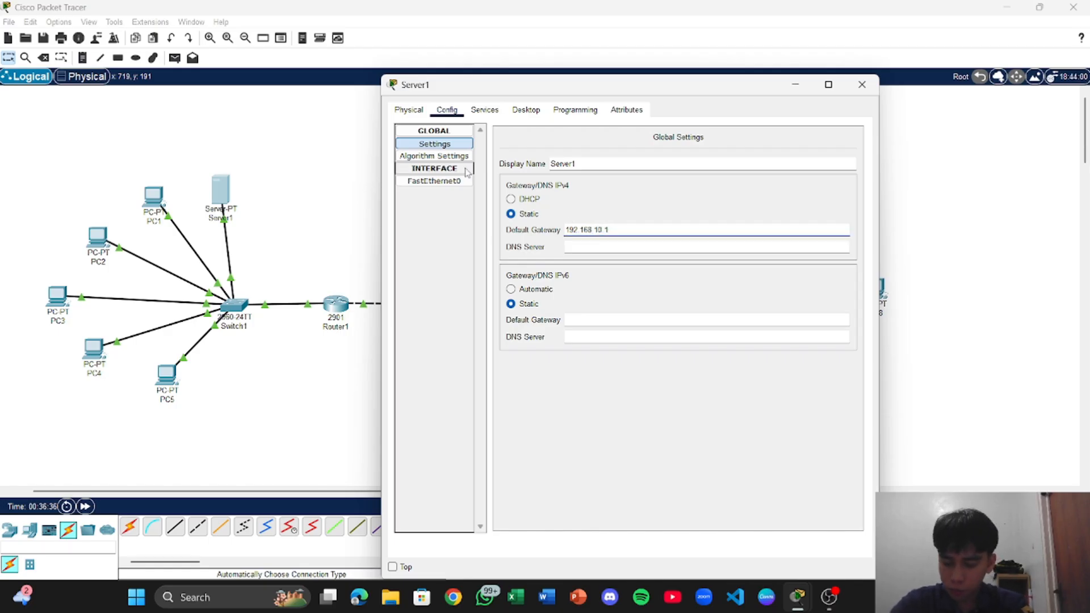
- Assign static IPv4 address 192.168.10.3 with subnet mask 255.255.255.0 to Server1's FastEthernet0
{"action": "left_click", "coordinate": [446, 182]}
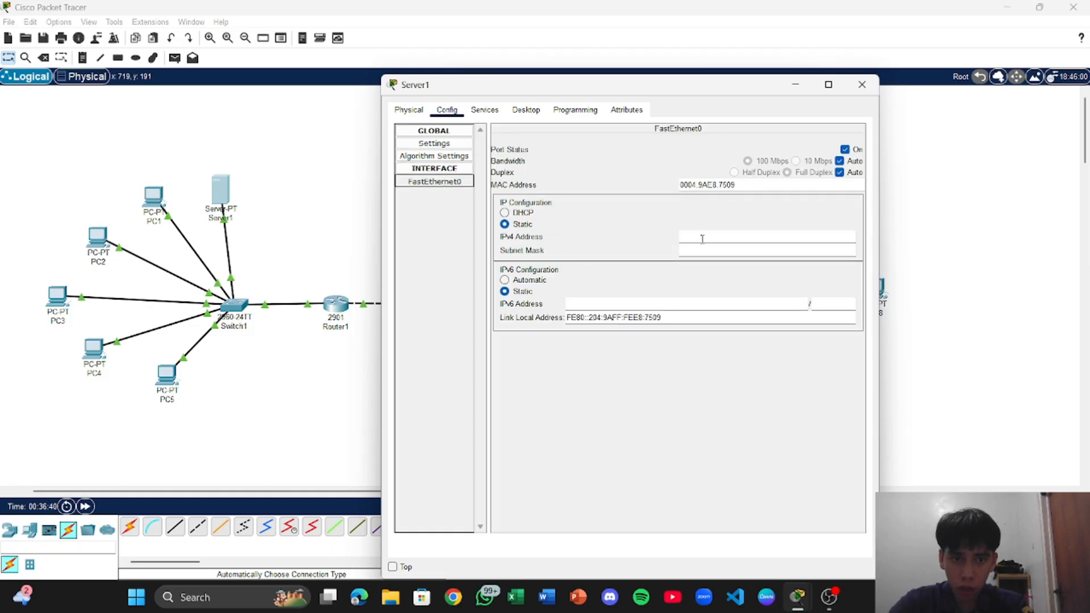
{"action": "left_click", "coordinate": [703, 239]}
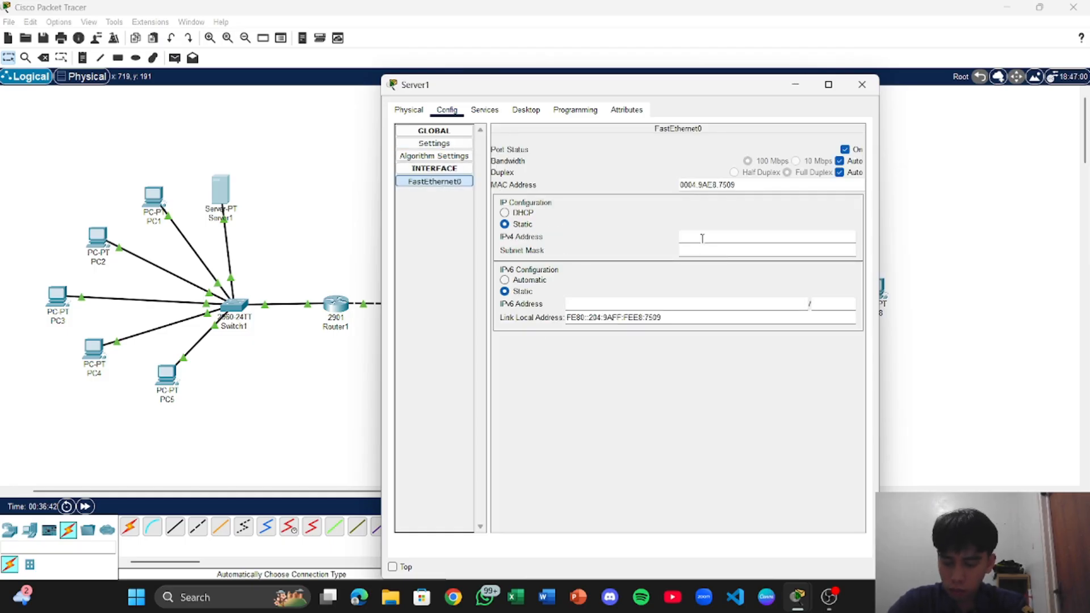
{"action": "type", "text": "192"}
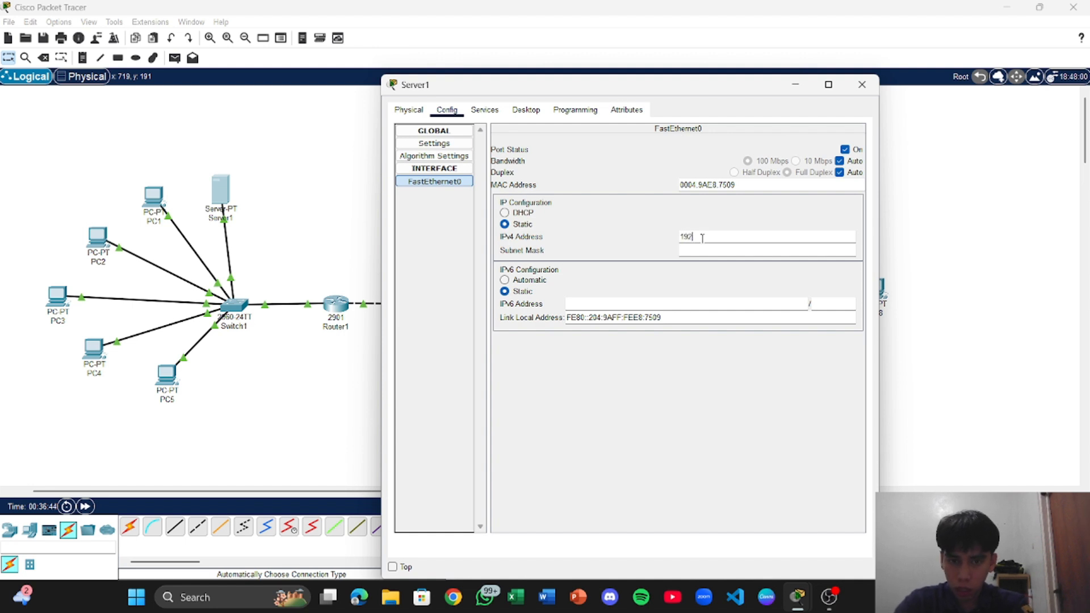
{"action": "type", "text": ".168"}
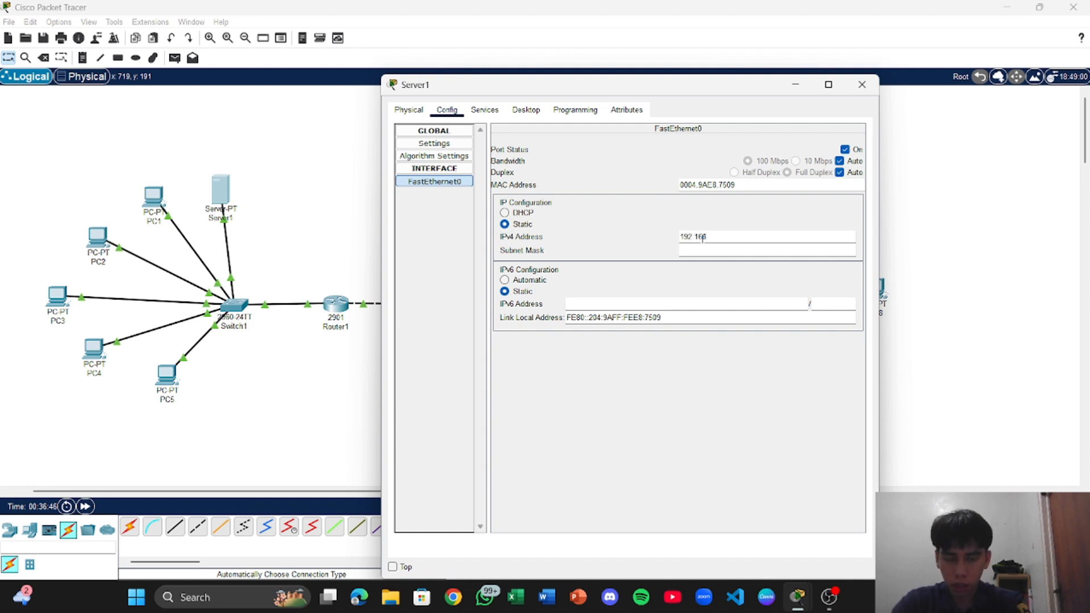
{"action": "key", "text": "BackSpace"}
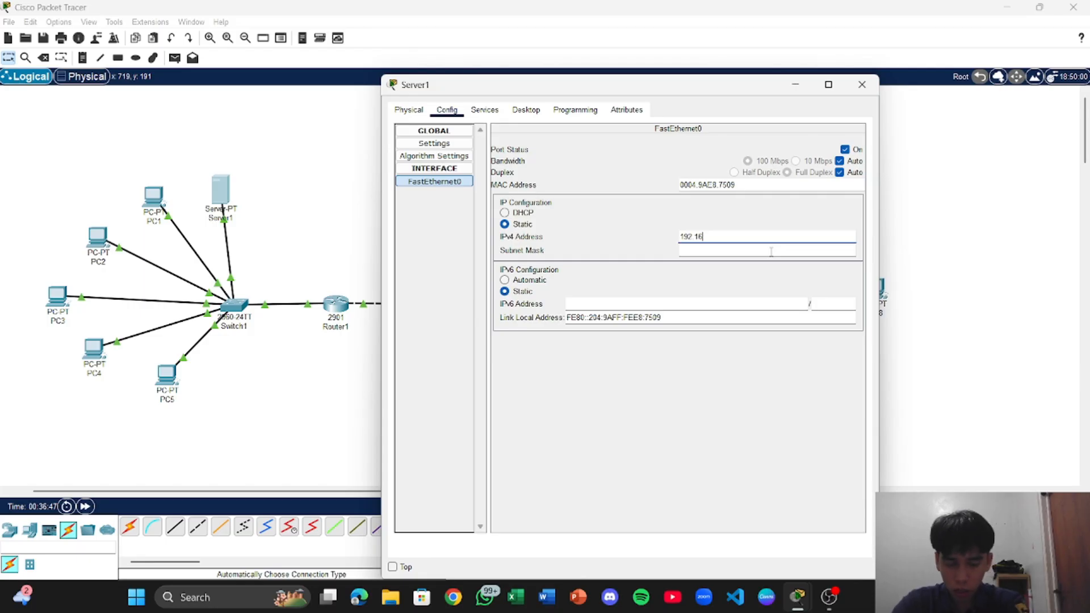
{"action": "type", "text": "8.10.3"}
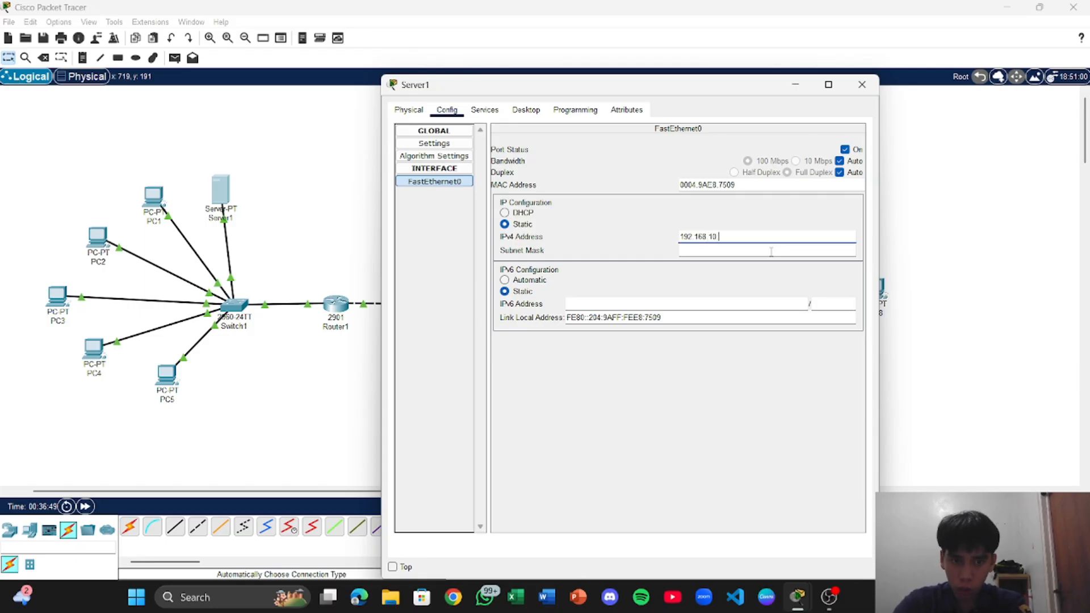
{"action": "left_click", "coordinate": [734, 253]}
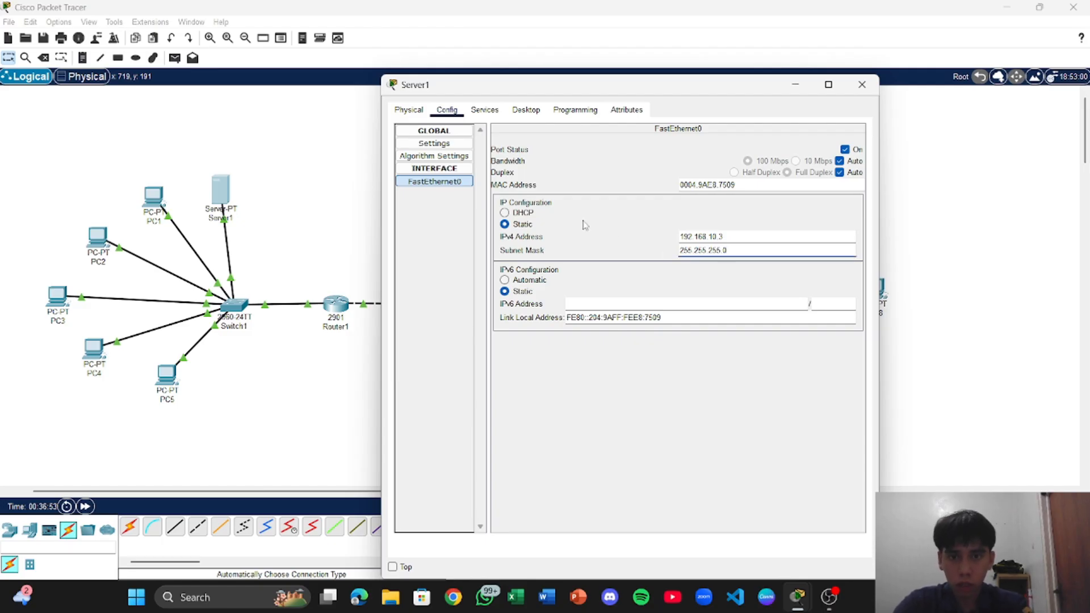
- Set the default gateway of Server1's DHCP pool serverPool to 192.168.10.1
{"action": "left_click", "coordinate": [487, 112]}
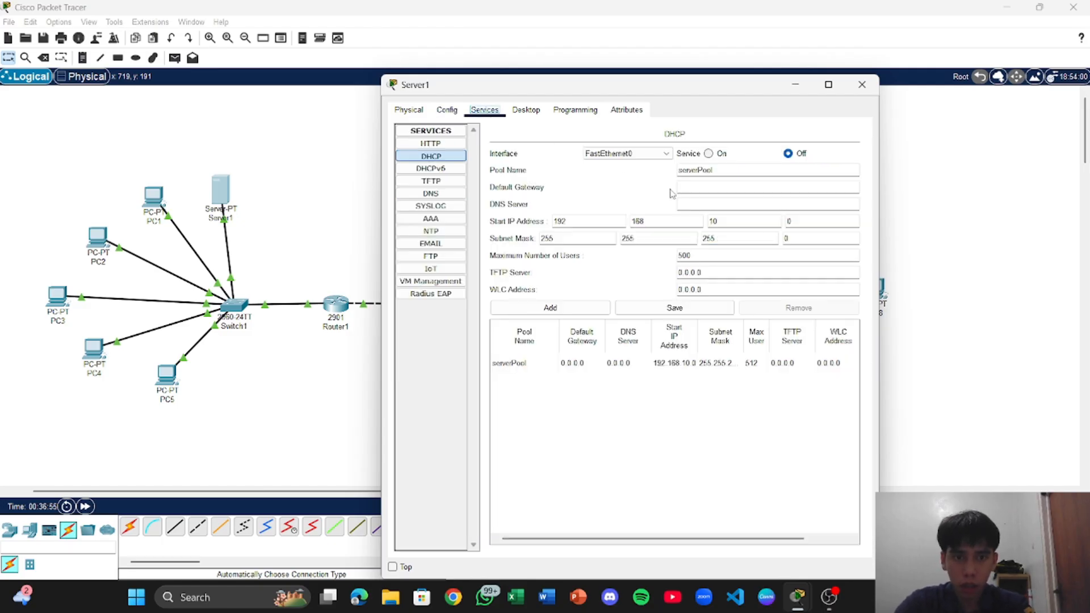
{"action": "left_click", "coordinate": [718, 185]}
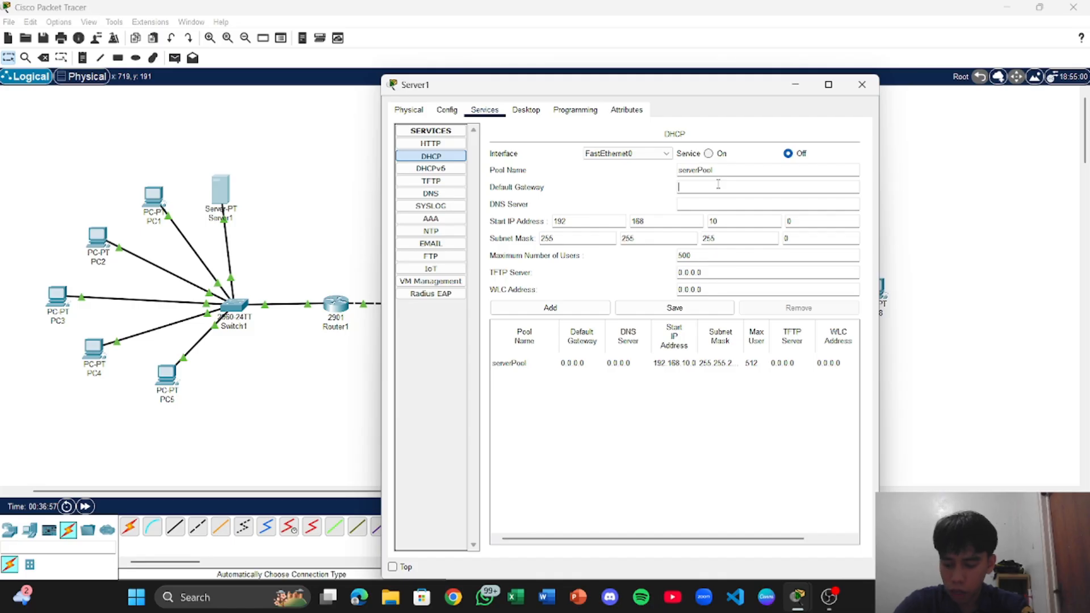
{"action": "left_click", "coordinate": [717, 187]}
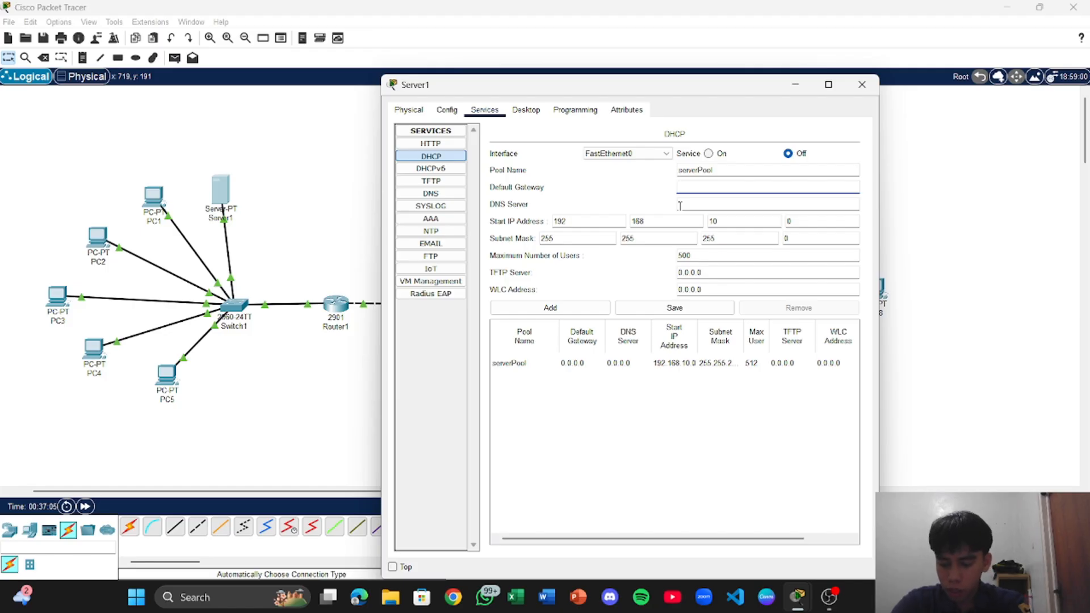
{"action": "type", "text": "192.168"}
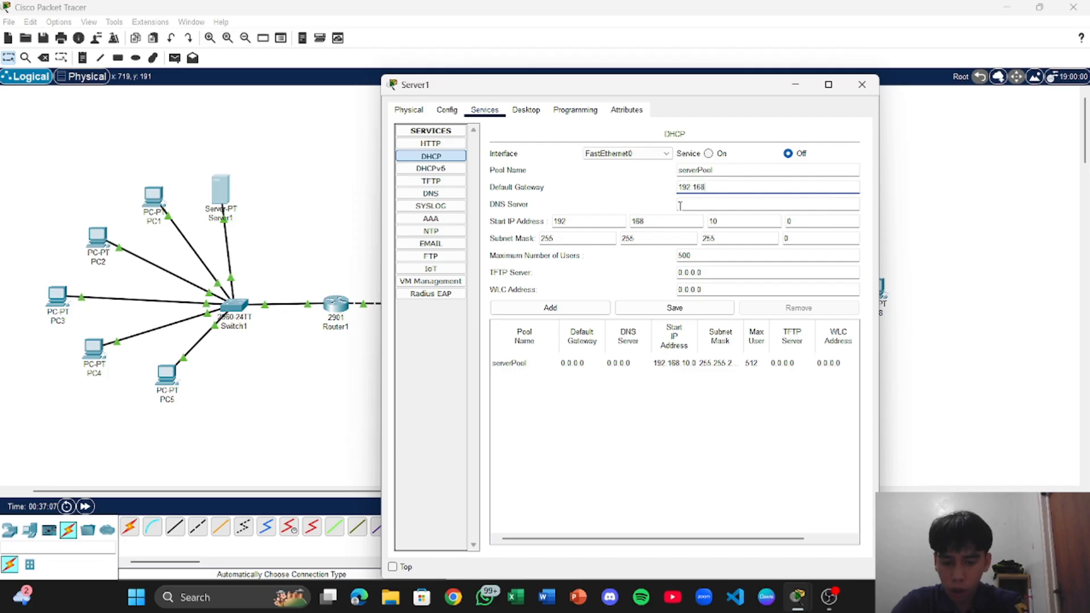
{"action": "type", "text": ".10"}
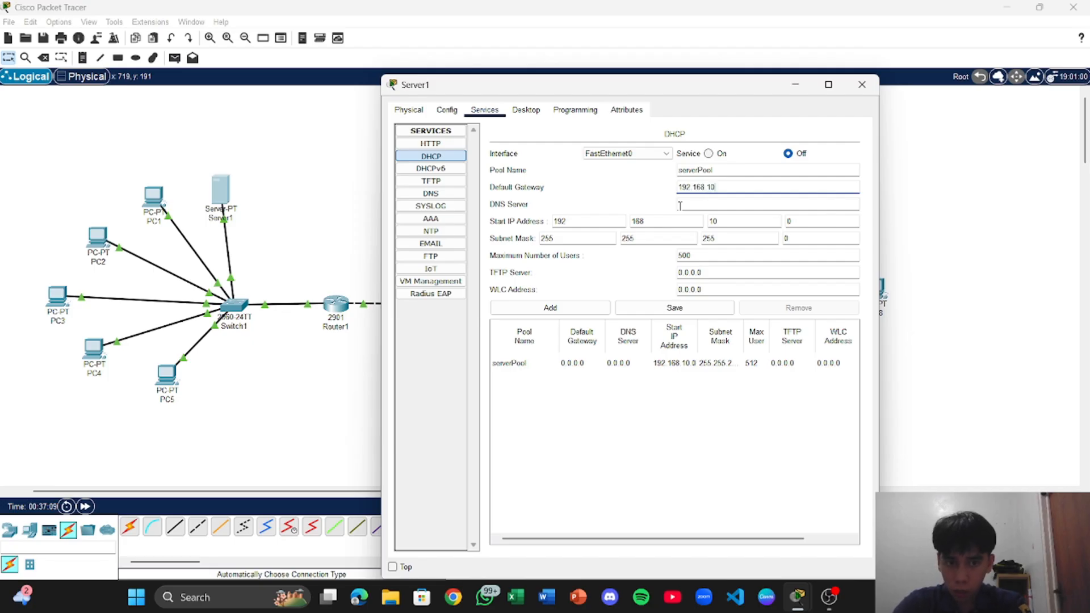
{"action": "type", "text": ".1"}
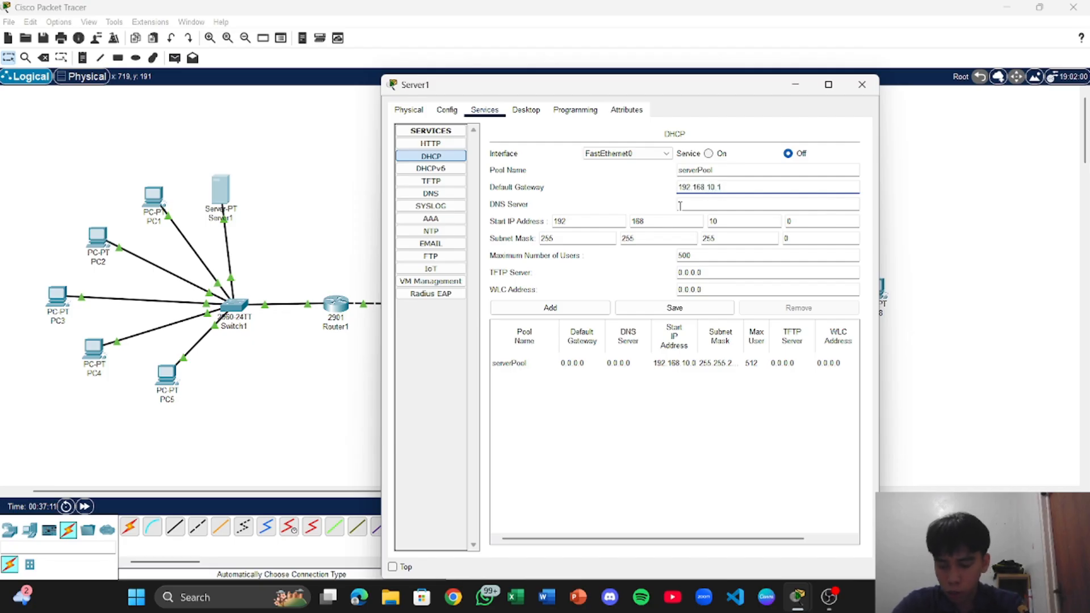
- Enter 255.255.255.0 as the DNS server of Server1's DHCP pool
{"action": "left_click", "coordinate": [741, 204]}
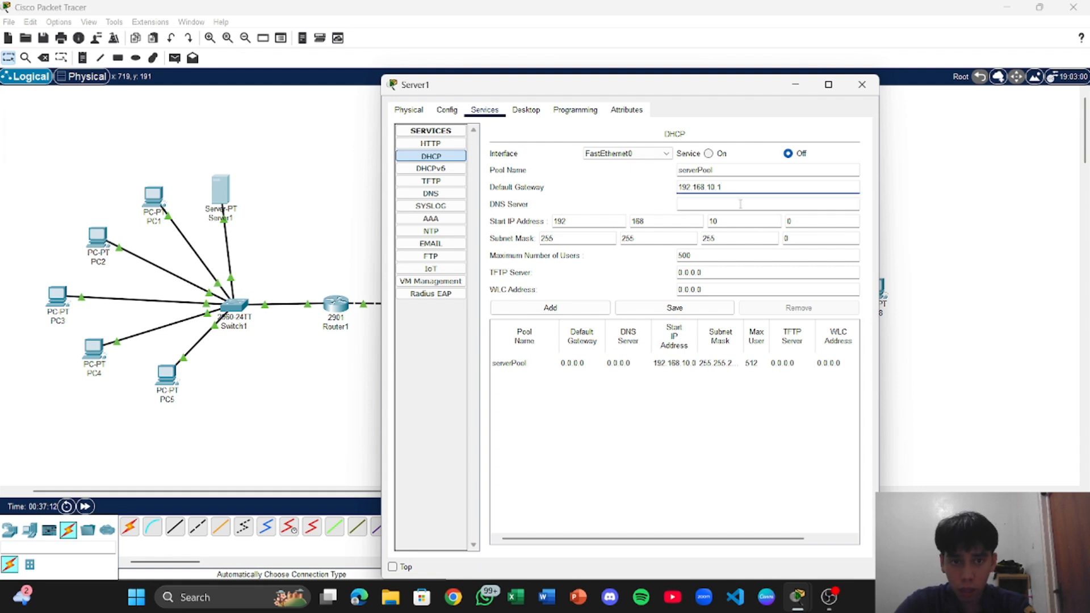
{"action": "type", "text": "25"}
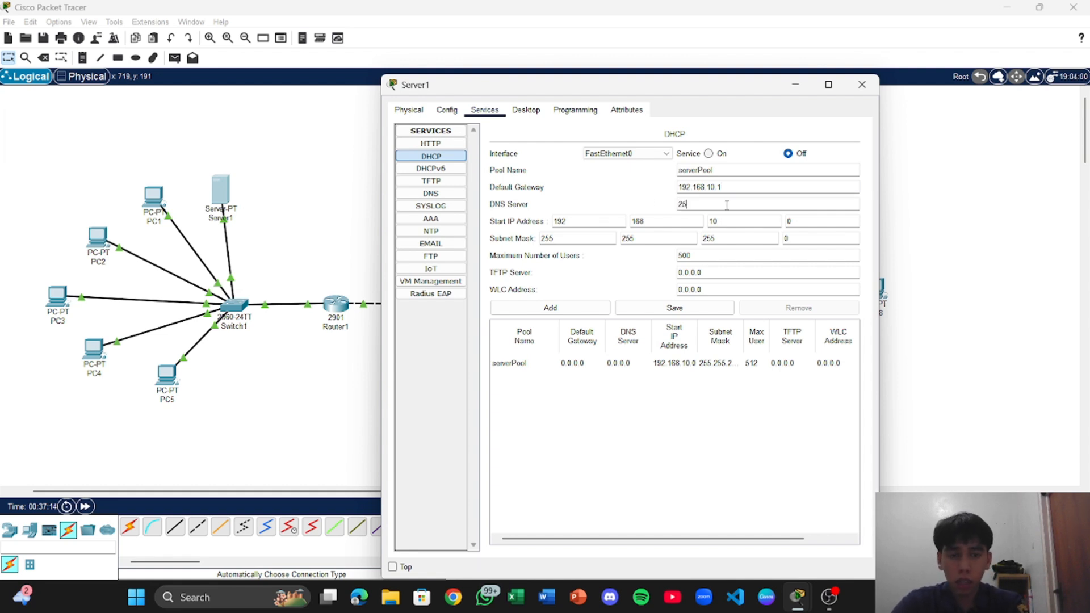
{"action": "type", "text": "5.2"}
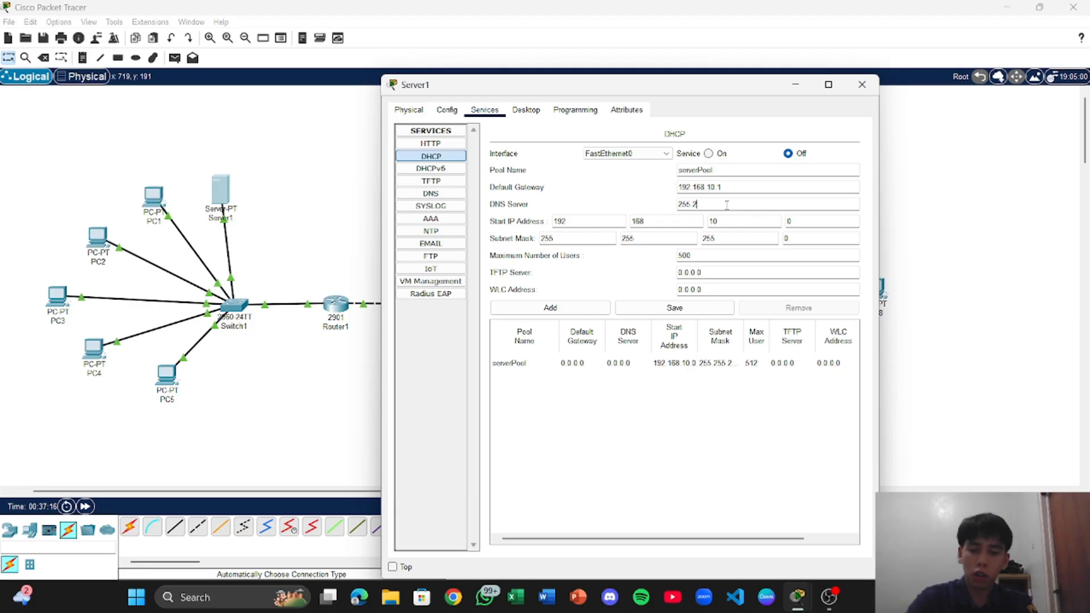
{"action": "type", "text": "55.255"}
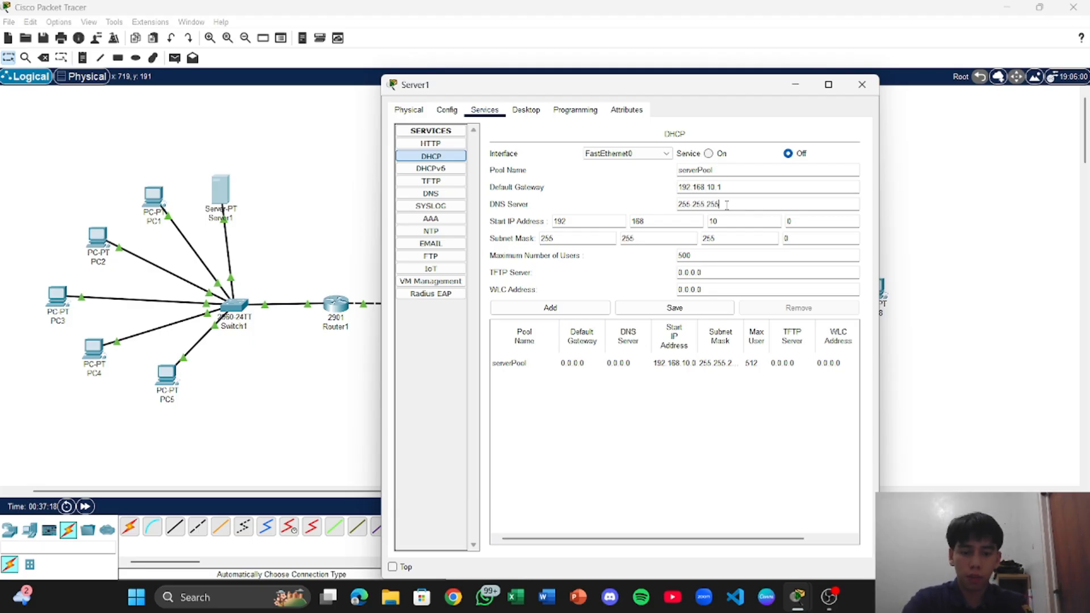
{"action": "type", "text": ".0"}
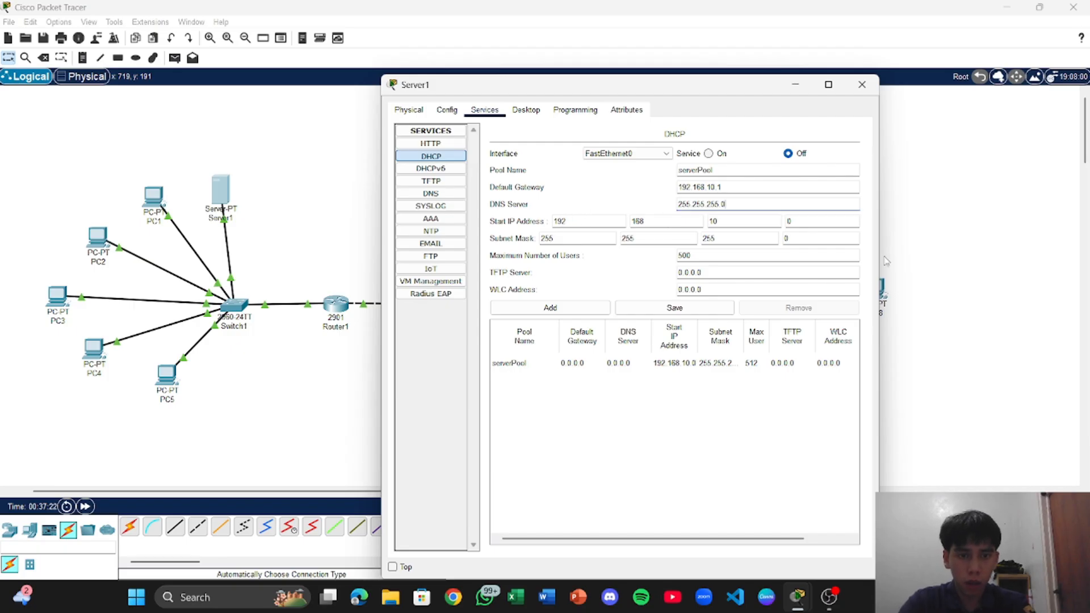
- Set the maximum number of users in Server1's DHCP pool to 100, save the pool and return to the topology
{"action": "left_click_drag", "start_coordinate": [700, 254], "coordinate": [668, 258]}
{"action": "type", "text": "100"}
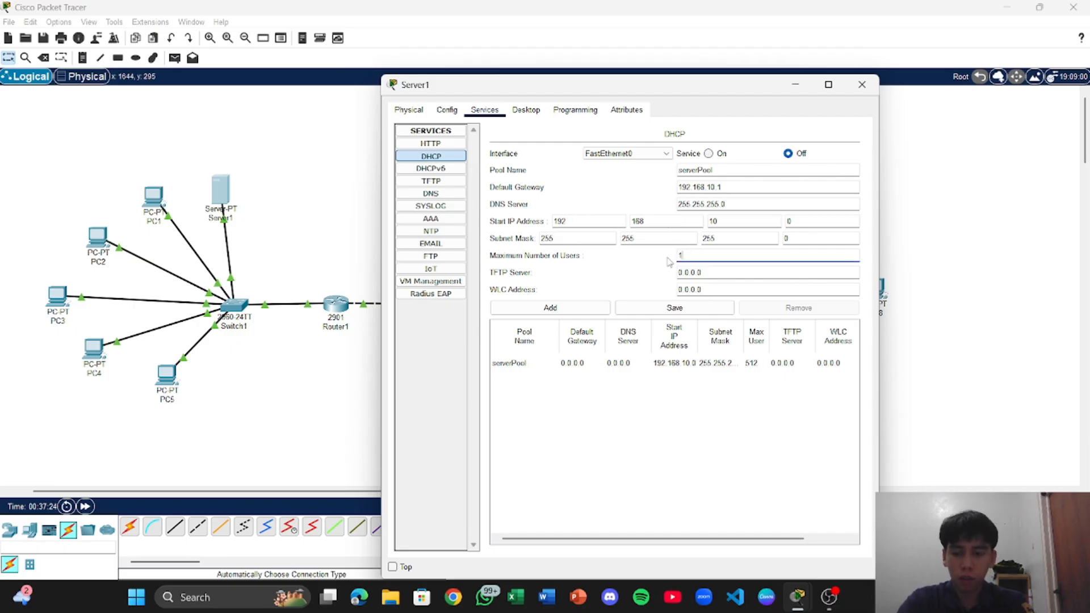
{"action": "left_click", "coordinate": [690, 310]}
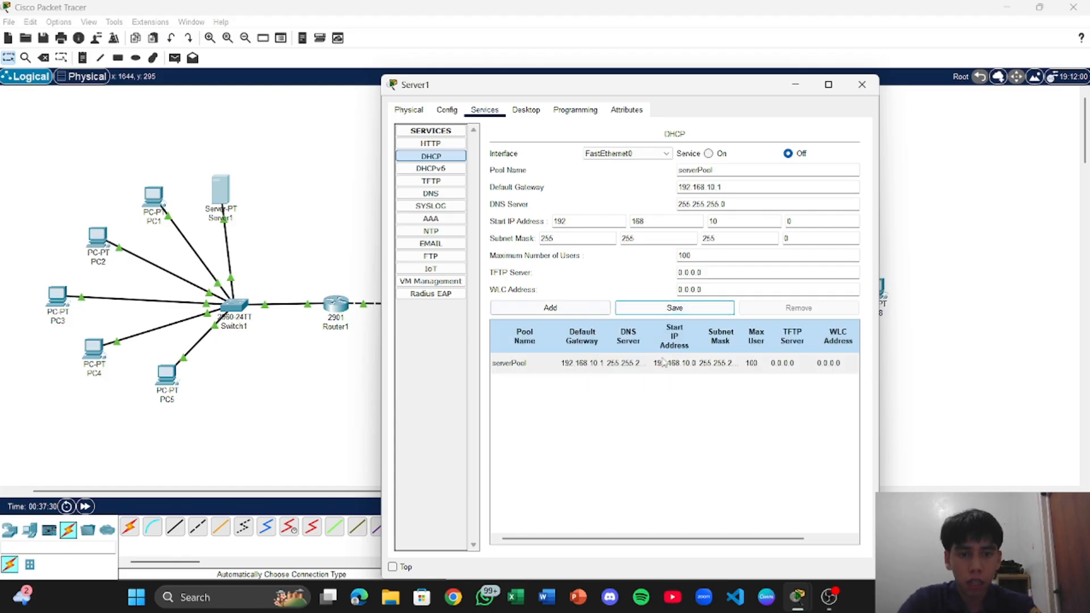
{"action": "left_click", "coordinate": [898, 325]}
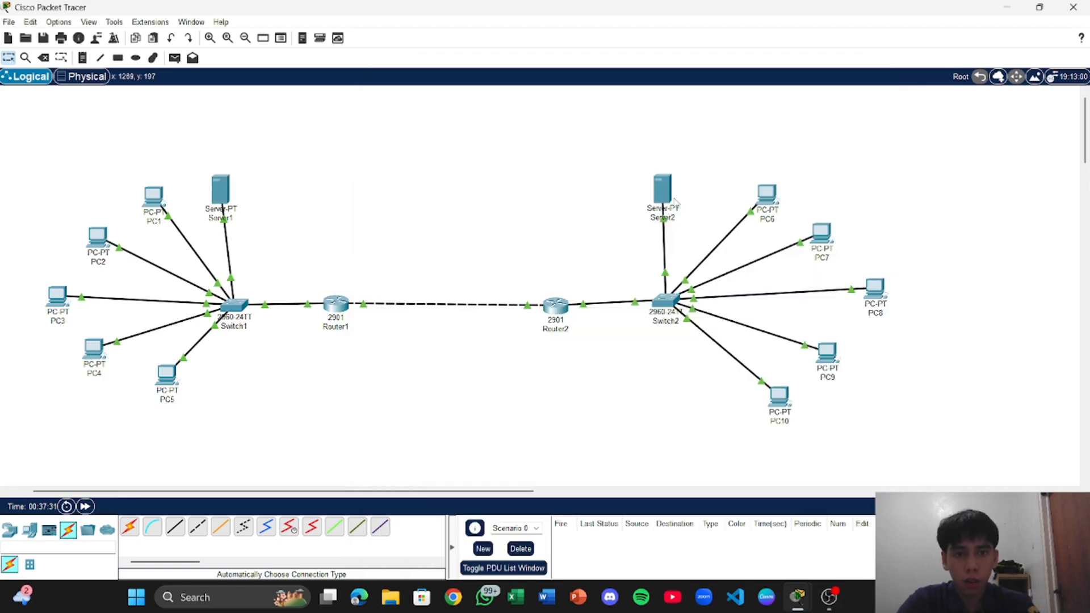
- Set Server2's IPv4 default gateway to 10.1.2.1 and its DNS server to 255.255.255.252 in the global settings
{"action": "left_click", "coordinate": [663, 198]}
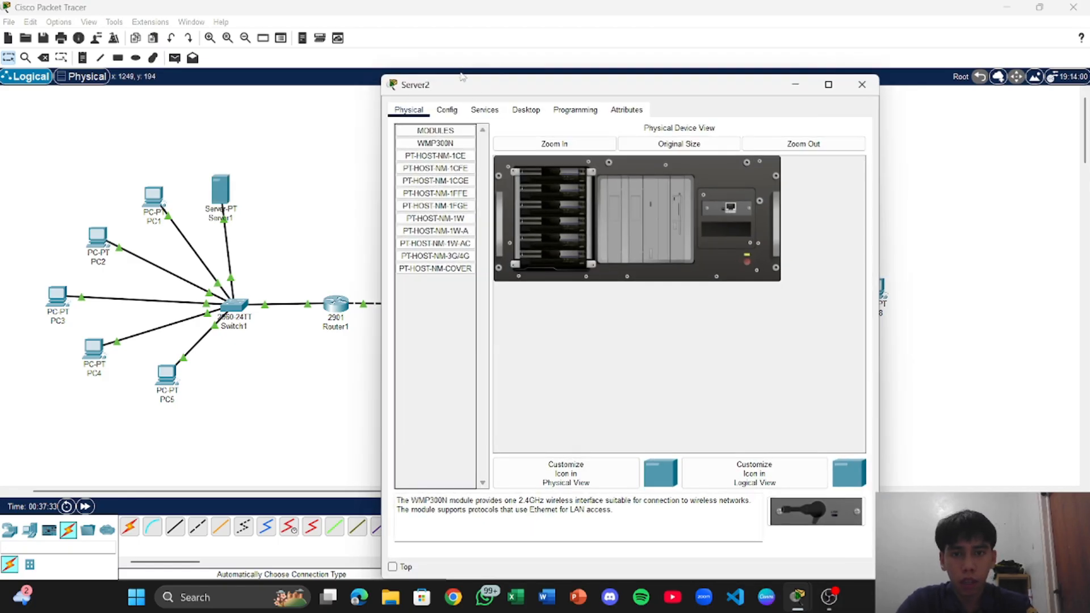
{"action": "left_click", "coordinate": [465, 114]}
{"action": "left_click", "coordinate": [460, 114]}
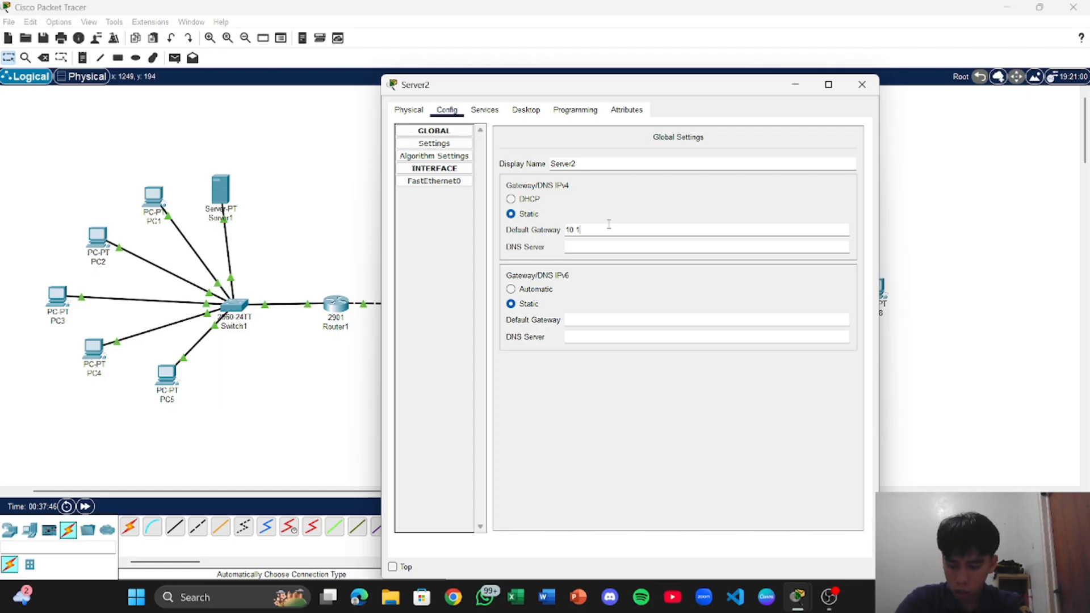
{"action": "type", "text": ".2.1"}
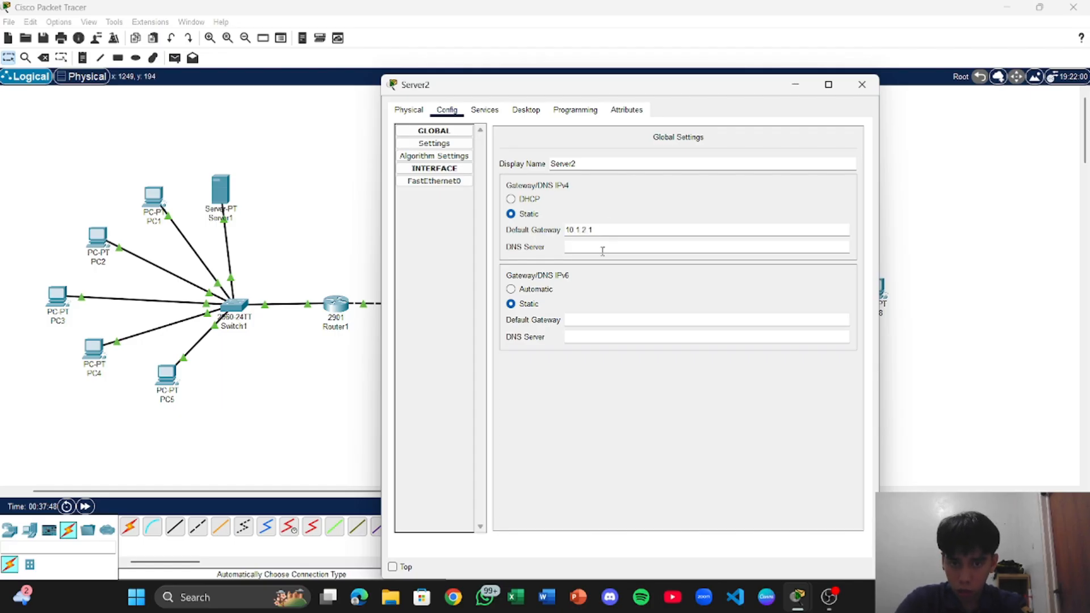
{"action": "left_click", "coordinate": [603, 248]}
{"action": "type", "text": "255.255.255.2"}
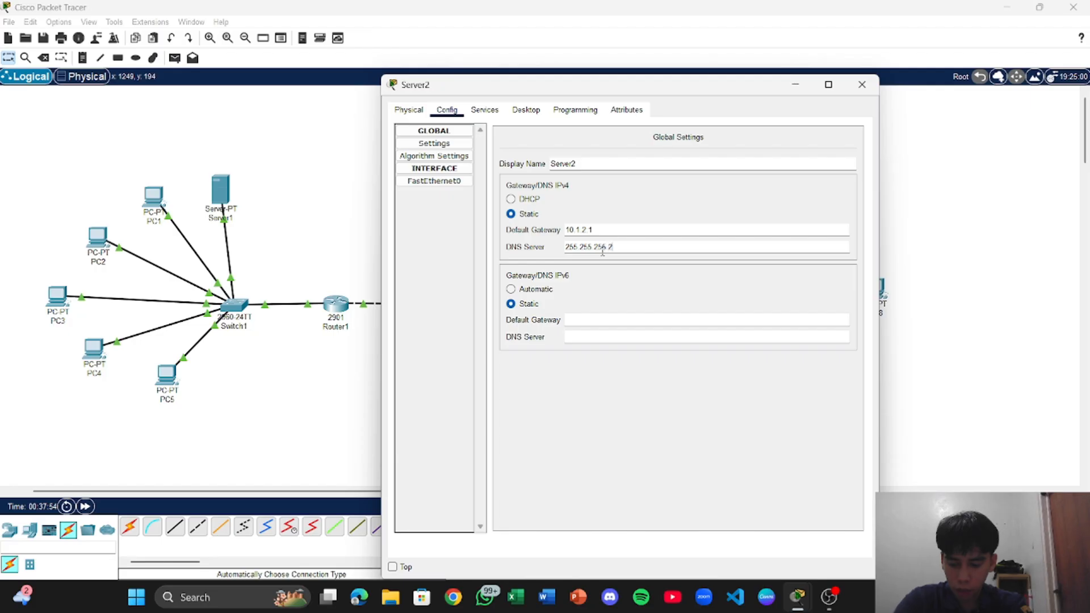
{"action": "type", "text": "52"}
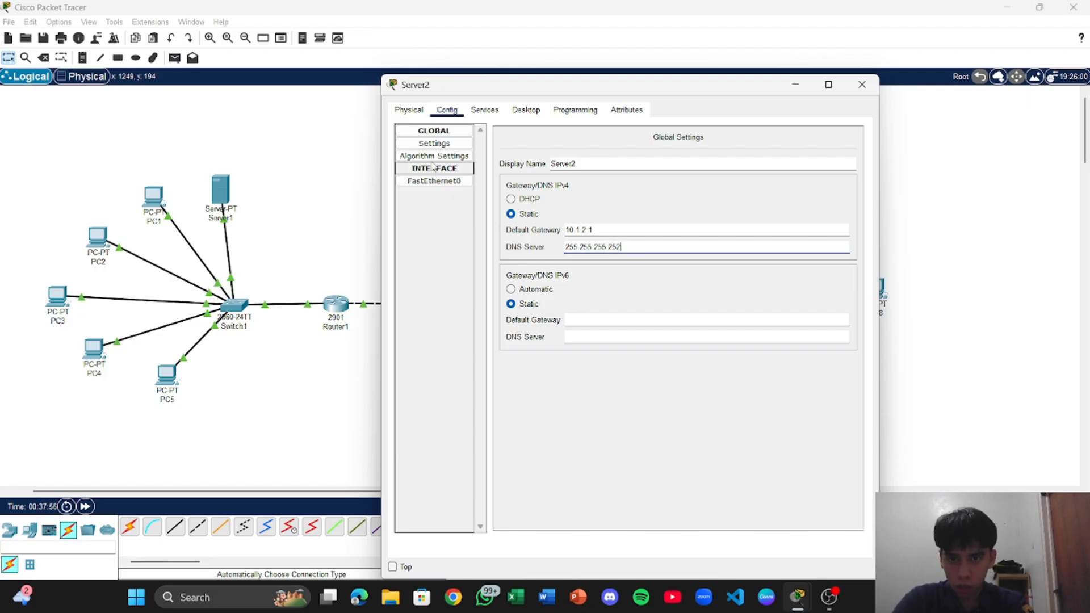
- Give Server2's FastEthernet0 interface the static IPv4 address 10.1.2.4 with subnet mask 255.255.255.0
{"action": "left_click", "coordinate": [433, 182]}
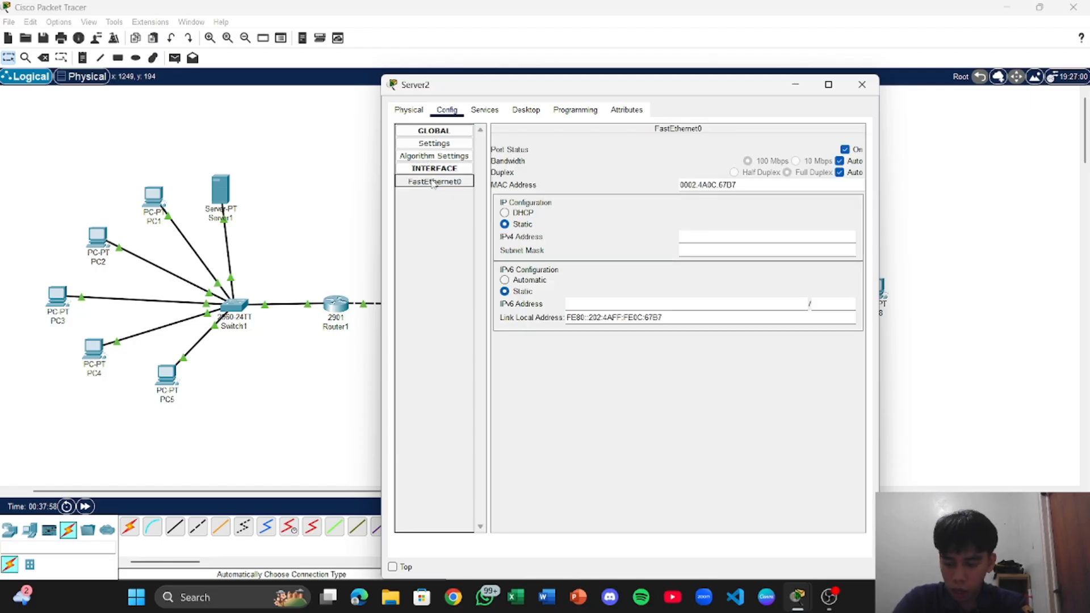
{"action": "left_click", "coordinate": [743, 239]}
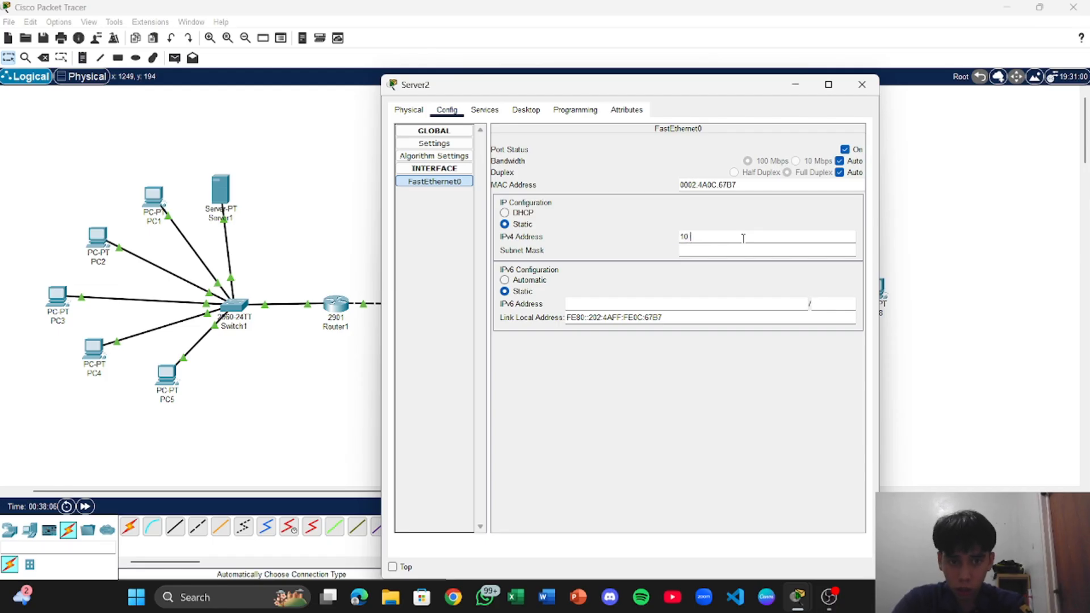
{"action": "type", "text": "10.1.2.2"}
{"action": "key", "text": "BackSpace"}
{"action": "type", "text": "4"}
{"action": "left_click", "coordinate": [744, 250]}
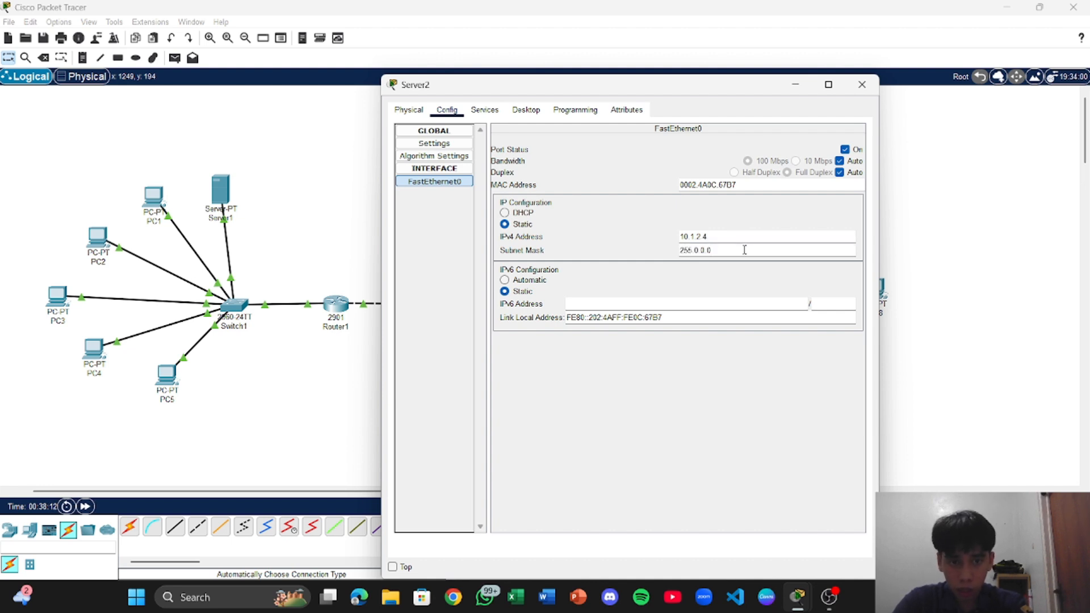
{"action": "key", "text": "BackSpace"}
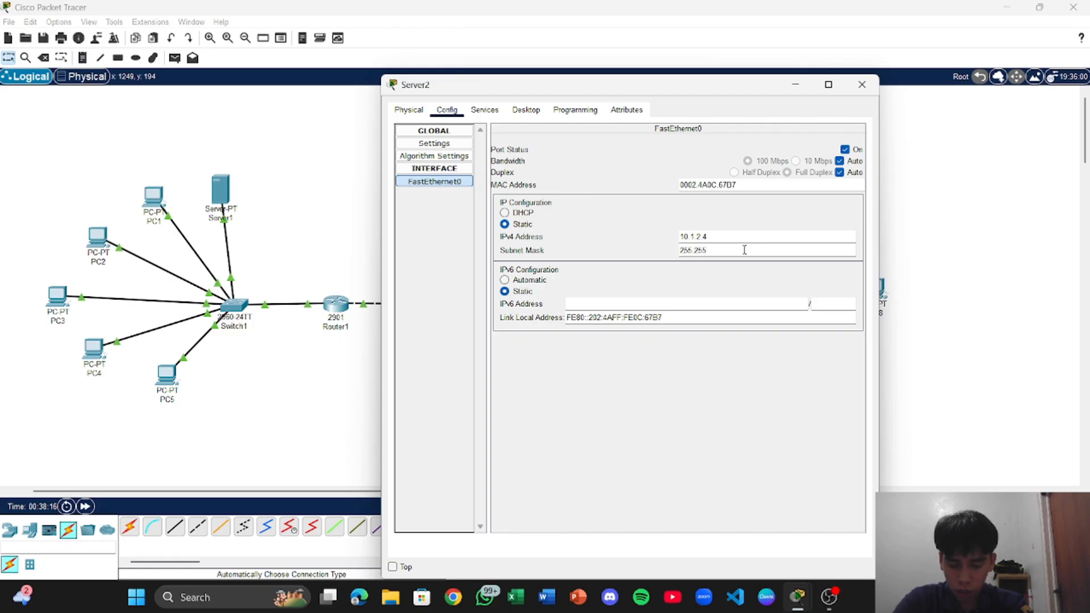
{"action": "type", "text": "255.255.0"}
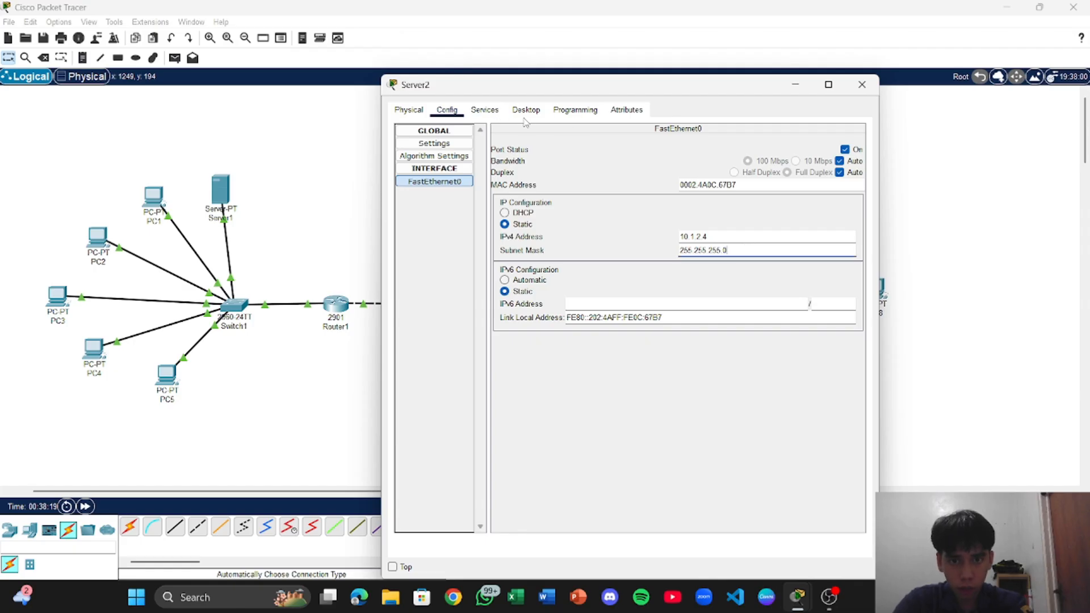
{"action": "left_click", "coordinate": [434, 186]}
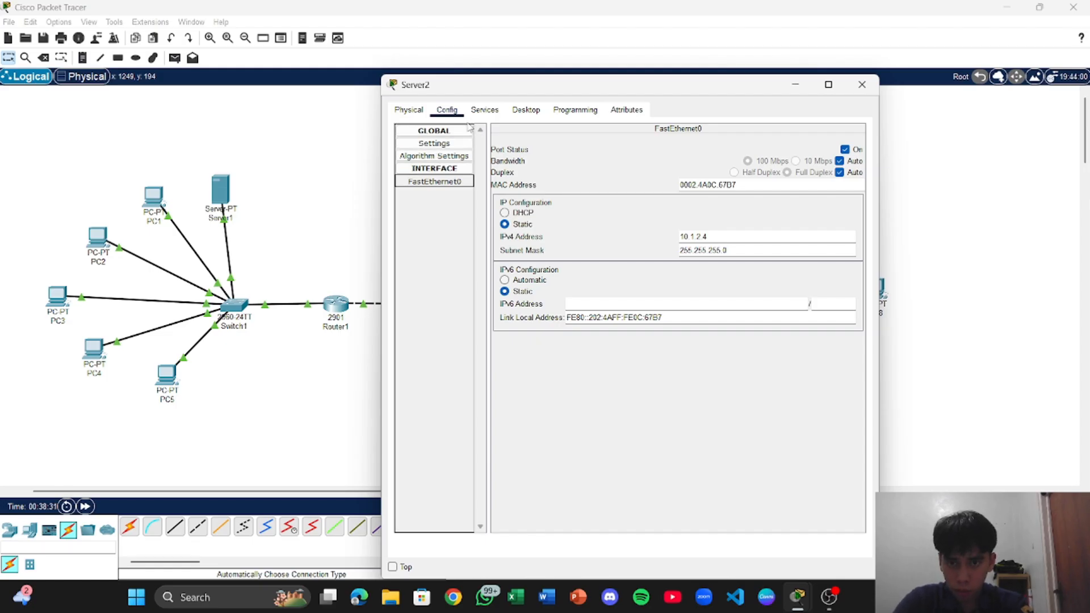
- Review the DHCP pool settings of Server1 for reference, then return to Server2's services
{"action": "left_click", "coordinate": [484, 110]}
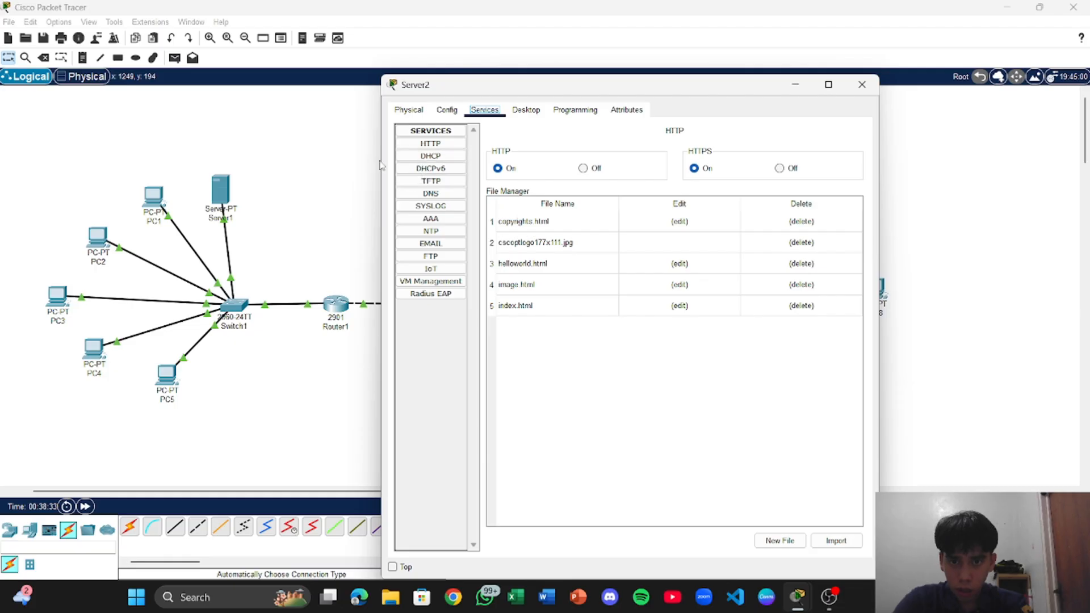
{"action": "left_click", "coordinate": [431, 155]}
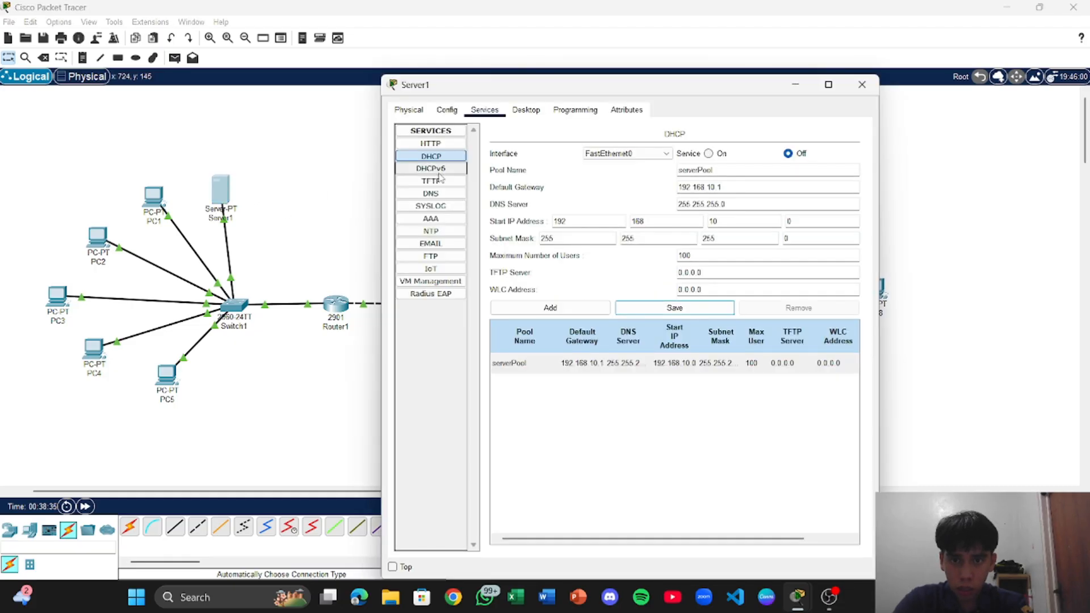
{"action": "left_click", "coordinate": [447, 110]}
{"action": "left_click_drag", "start_coordinate": [370, 188], "coordinate": [672, 181]}
{"action": "left_click", "coordinate": [672, 181]}
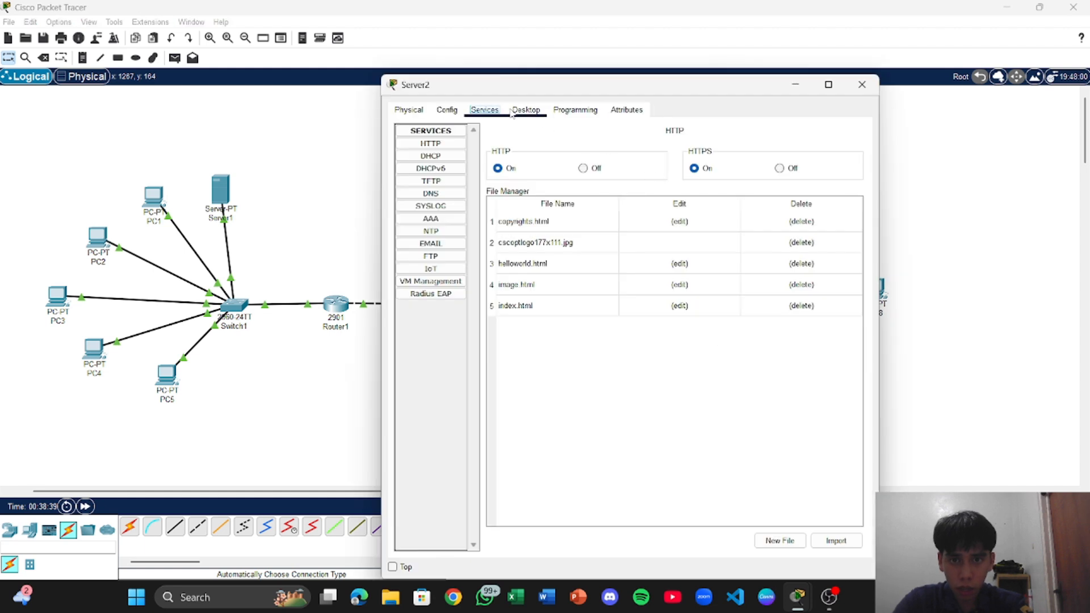
- In Server2's DHCP pool serverPool, set the default gateway to 10.1.2.1 and the DNS server to 255.255.255.0
{"action": "left_click", "coordinate": [431, 155]}
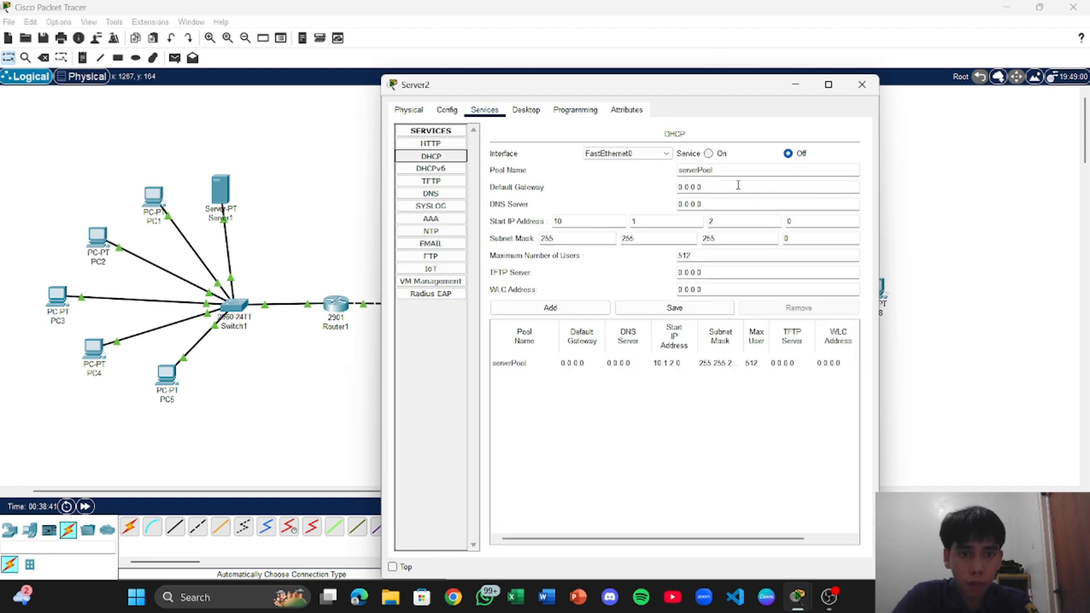
{"action": "left_click_drag", "start_coordinate": [738, 185], "coordinate": [651, 189]}
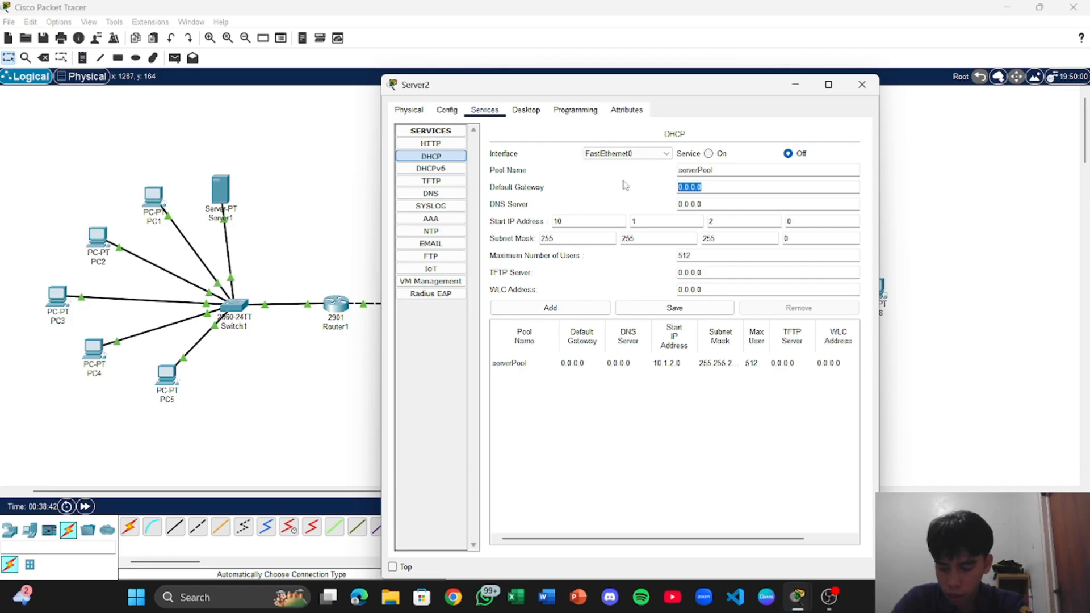
{"action": "type", "text": "10.1"}
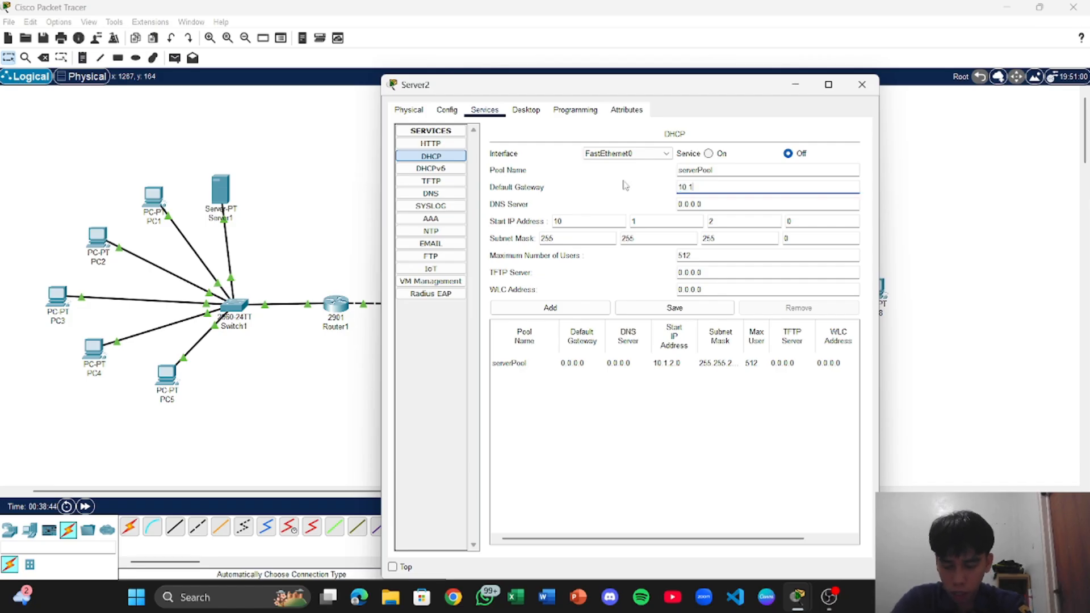
{"action": "type", "text": ".2.2"}
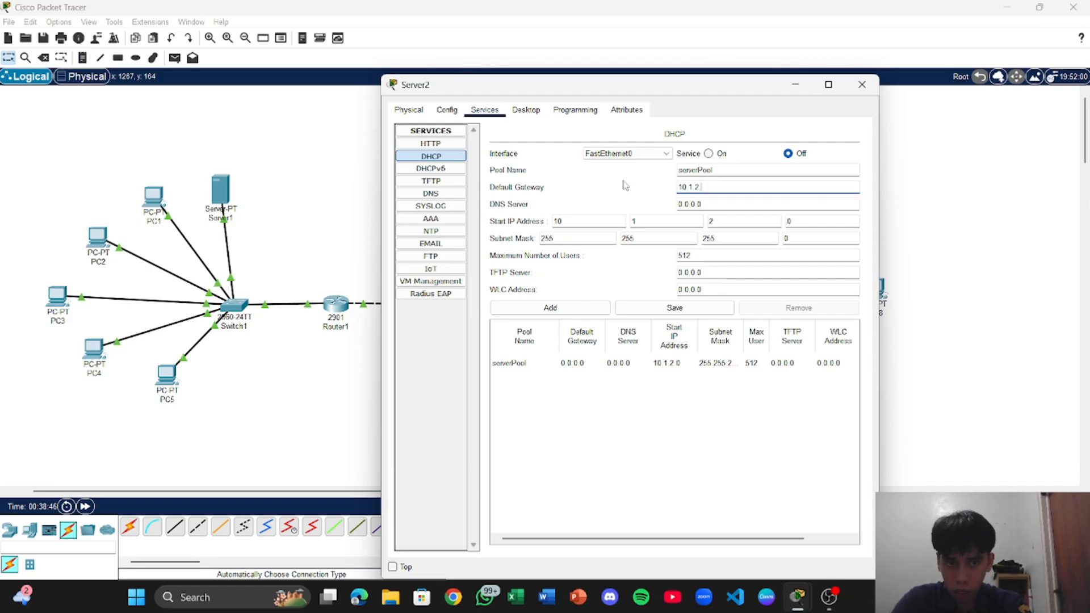
{"action": "type", "text": "1"}
{"action": "key", "text": "Tab"}
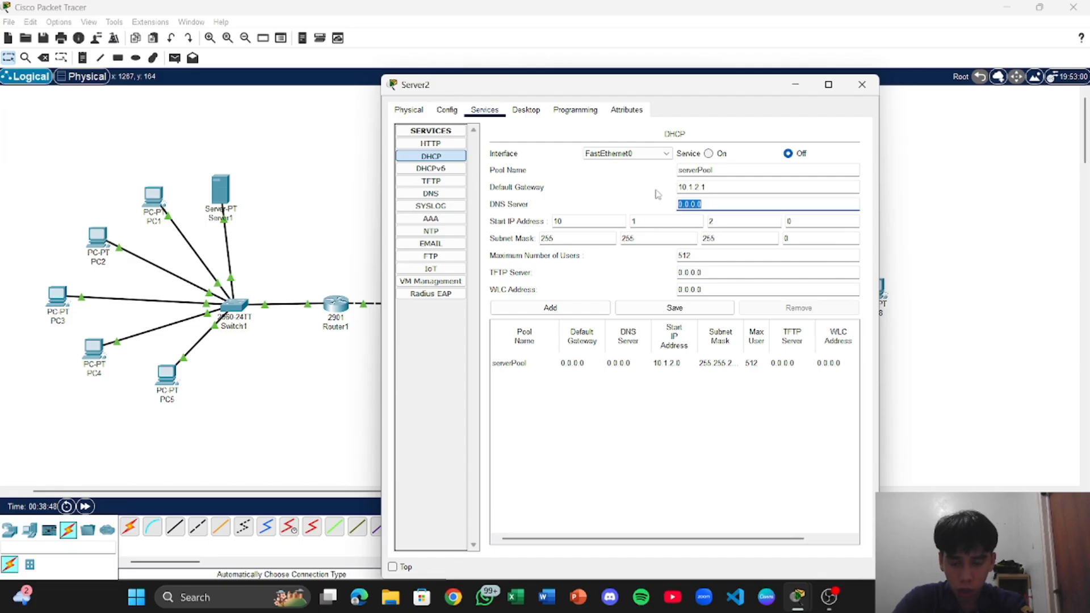
{"action": "type", "text": "255.2"}
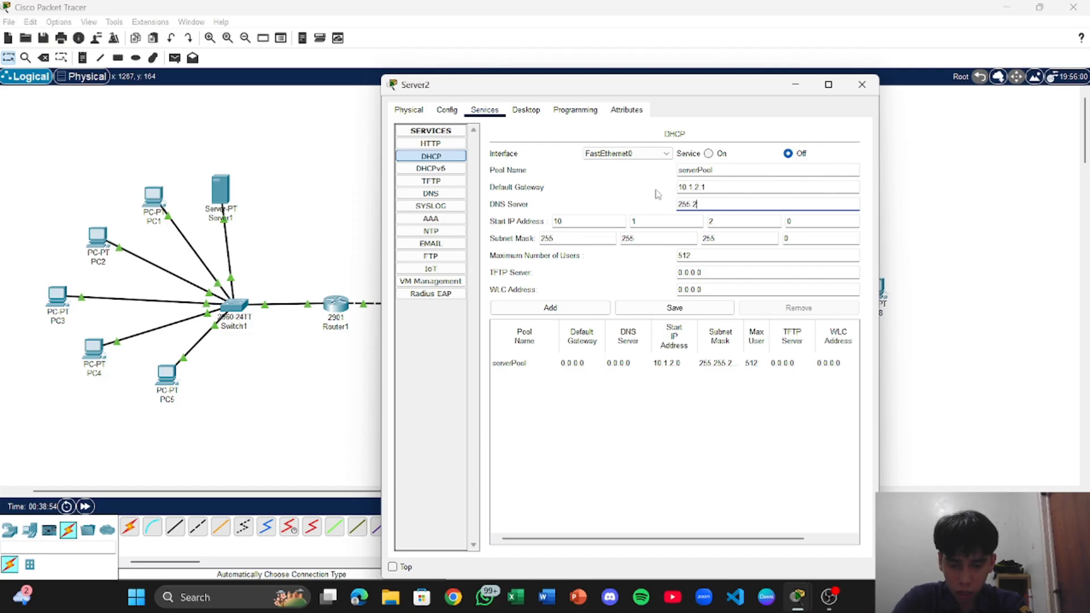
{"action": "type", "text": "55.255.0"}
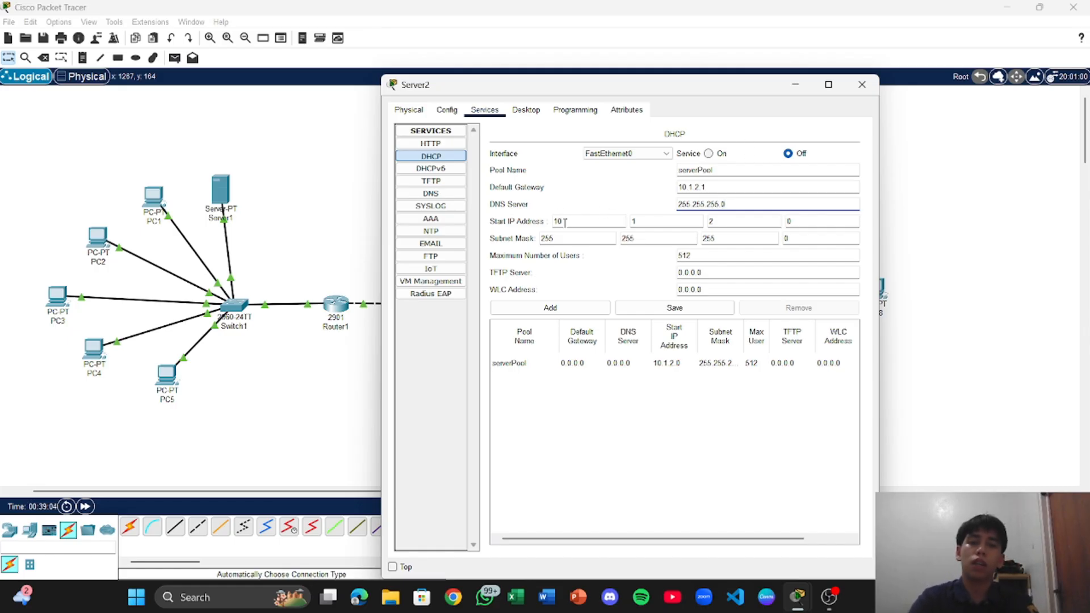
- Set the maximum number of users in Server2's DHCP pool to 100, save the pool and return to the topology
{"action": "double_click", "coordinate": [692, 257]}
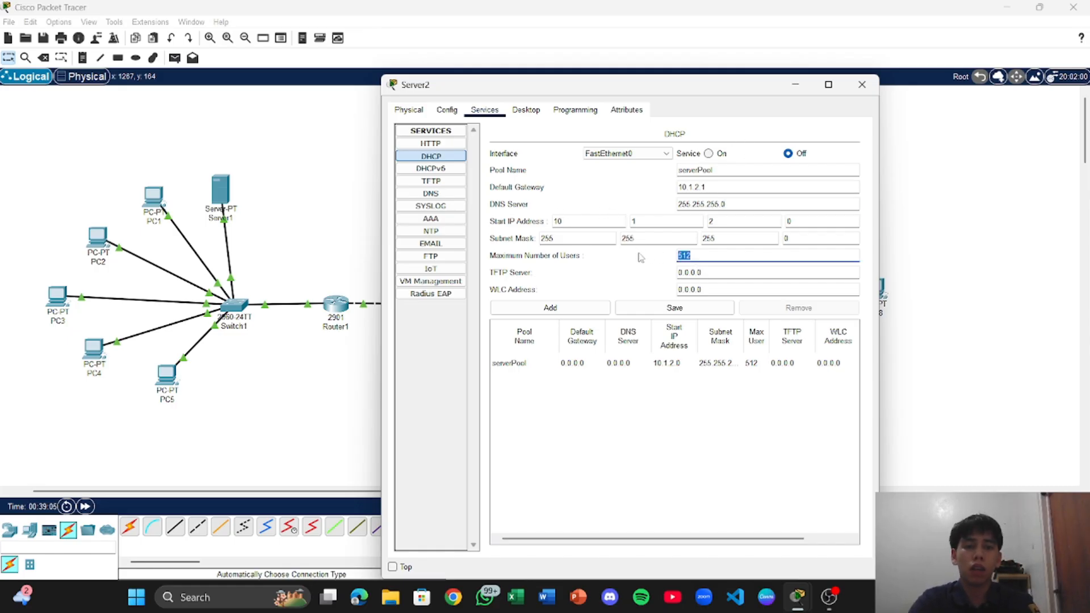
{"action": "type", "text": "100"}
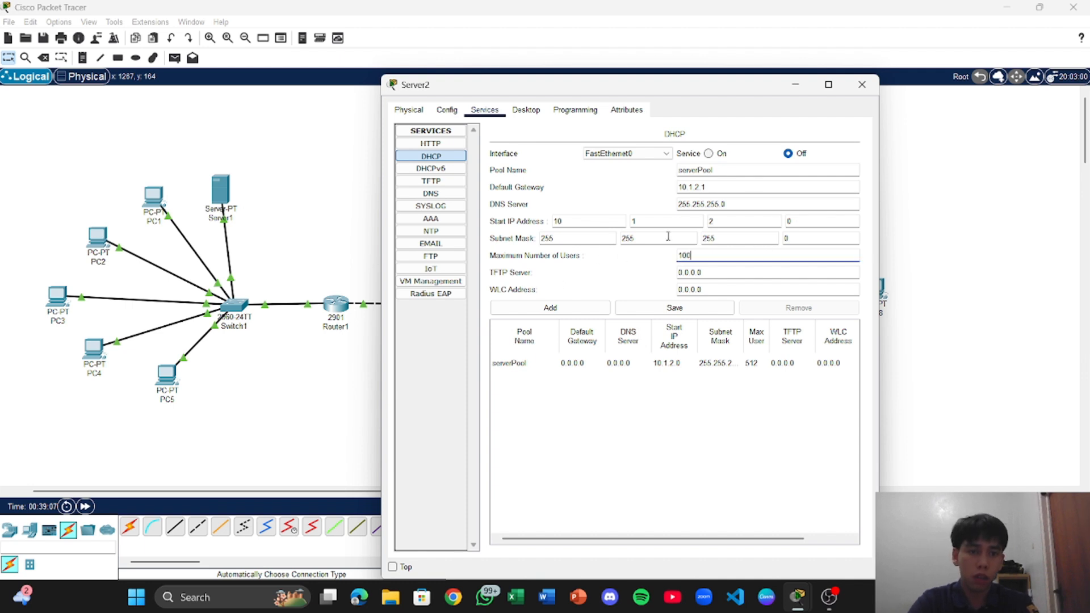
{"action": "left_click", "coordinate": [634, 314]}
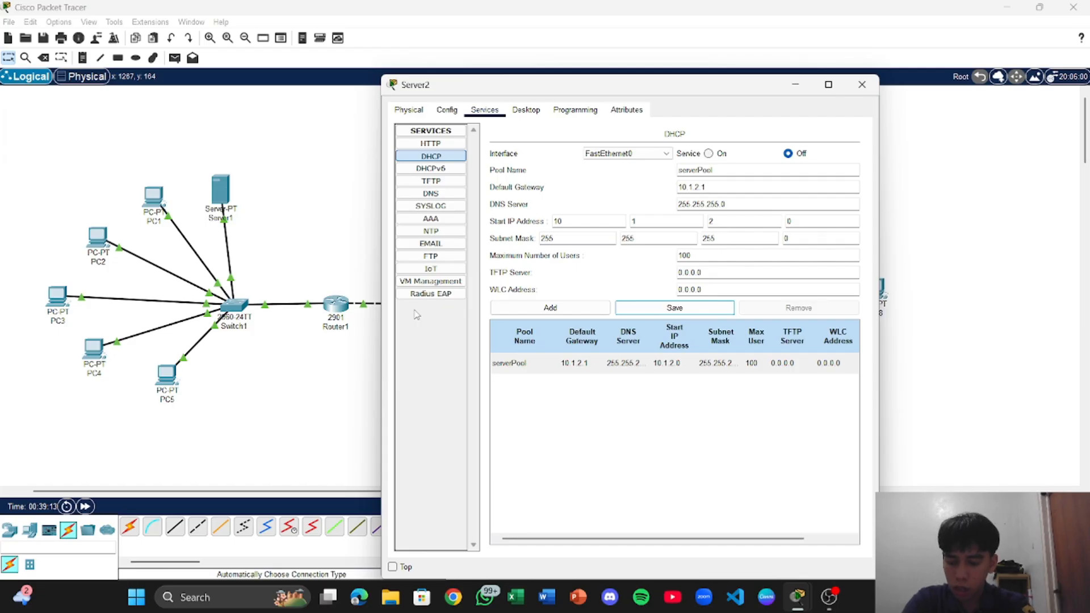
{"action": "left_click", "coordinate": [270, 349]}
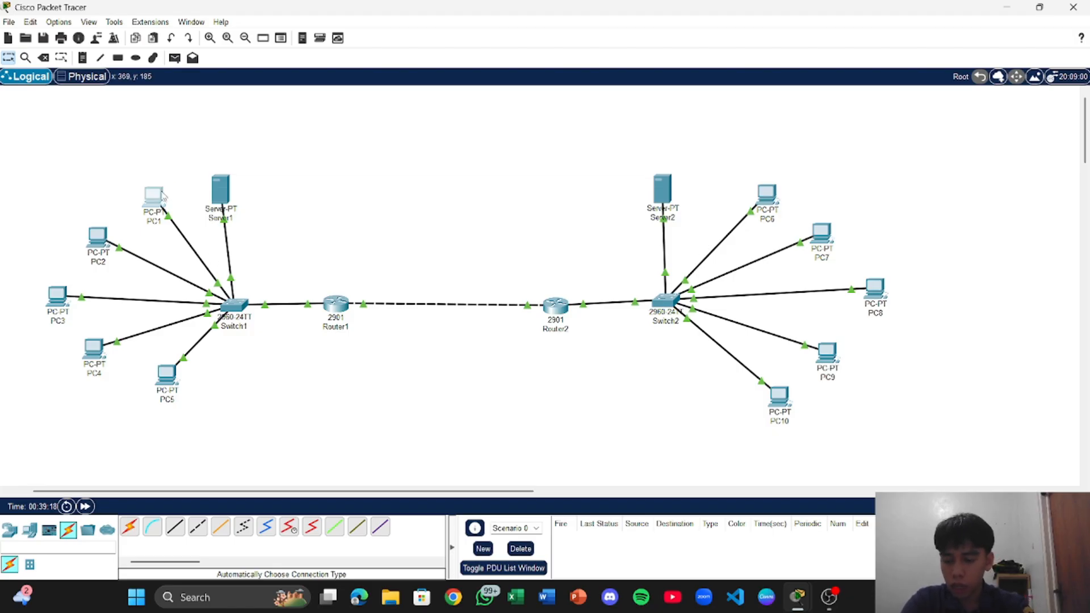
- Switch PC1's IPv4 gateway and DNS configuration to DHCP and check the address on its FastEthernet0 interface
{"action": "left_click", "coordinate": [162, 196]}
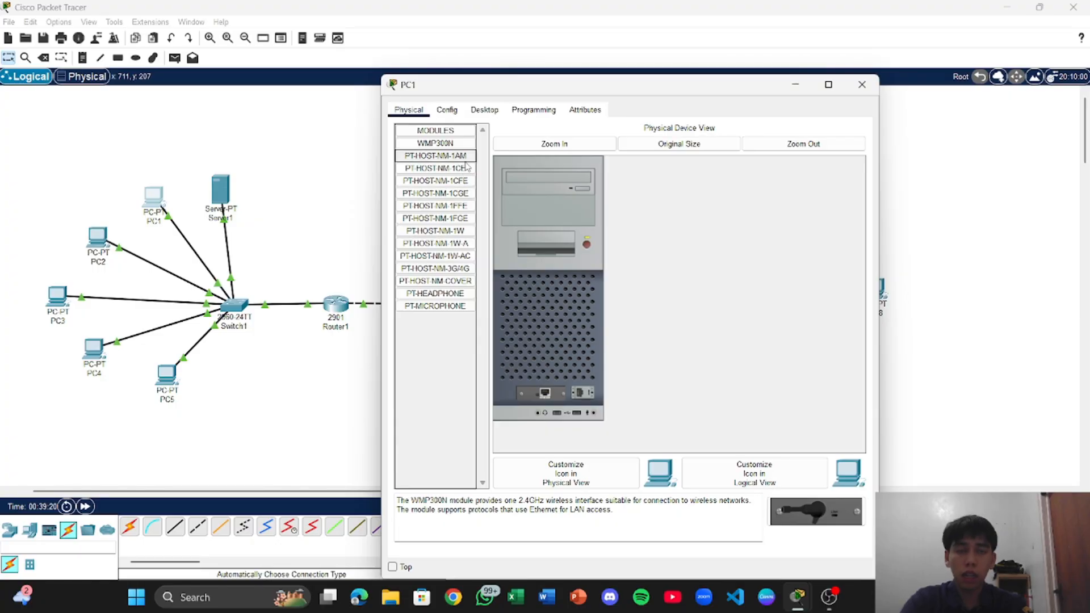
{"action": "left_click", "coordinate": [460, 111]}
{"action": "left_click", "coordinate": [484, 114]}
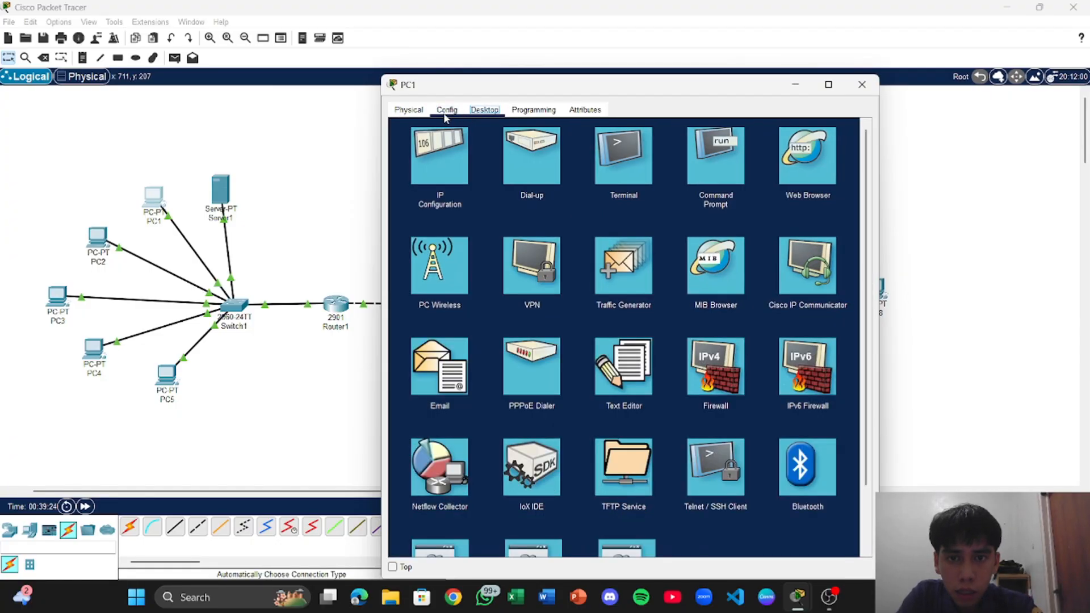
{"action": "left_click", "coordinate": [447, 115]}
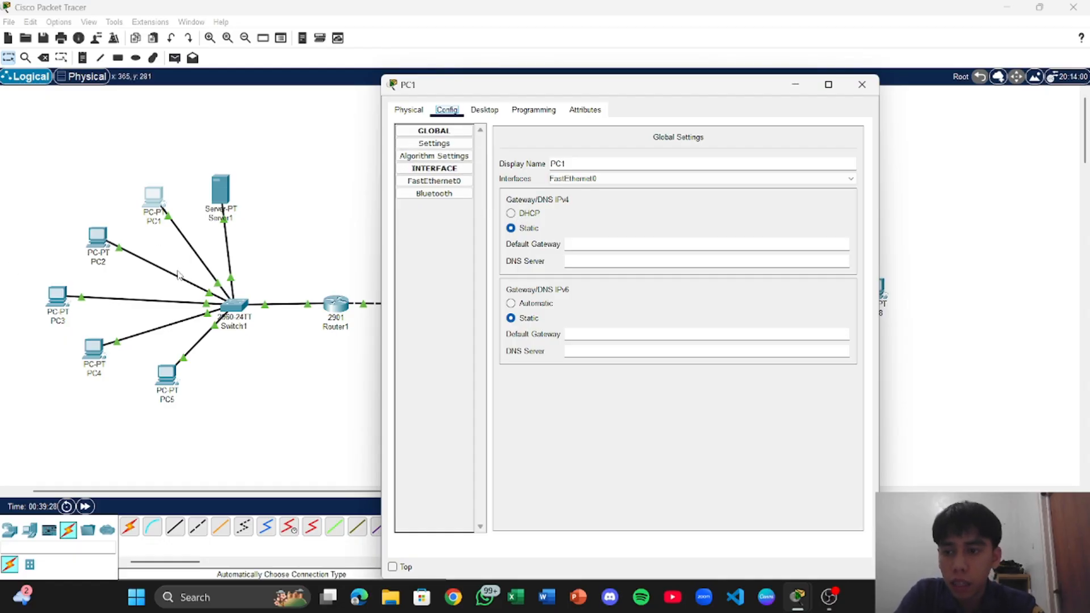
{"action": "left_click", "coordinate": [512, 217]}
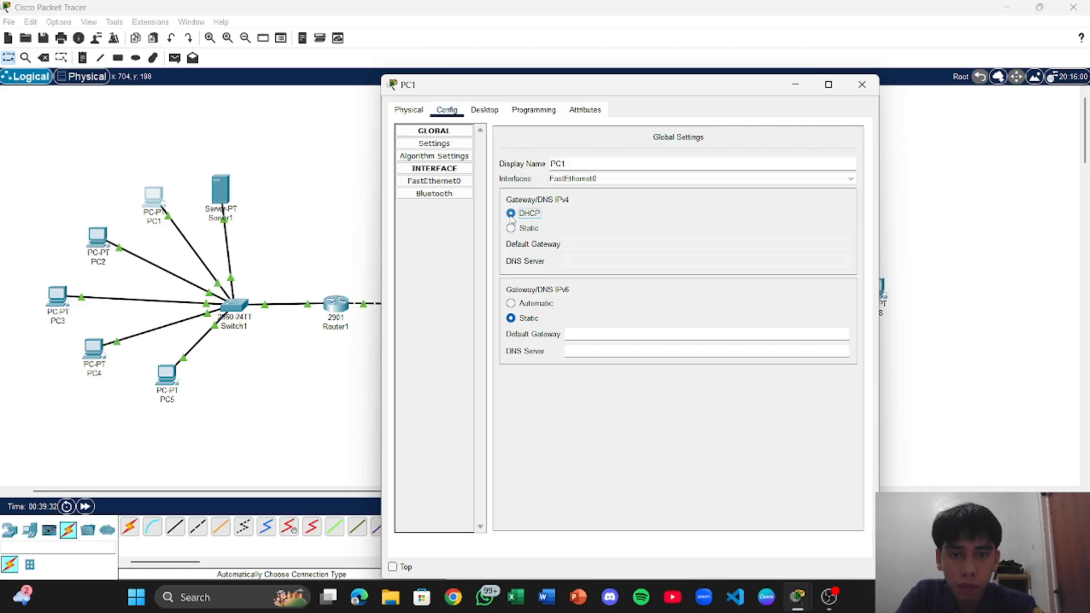
{"action": "left_click", "coordinate": [439, 181]}
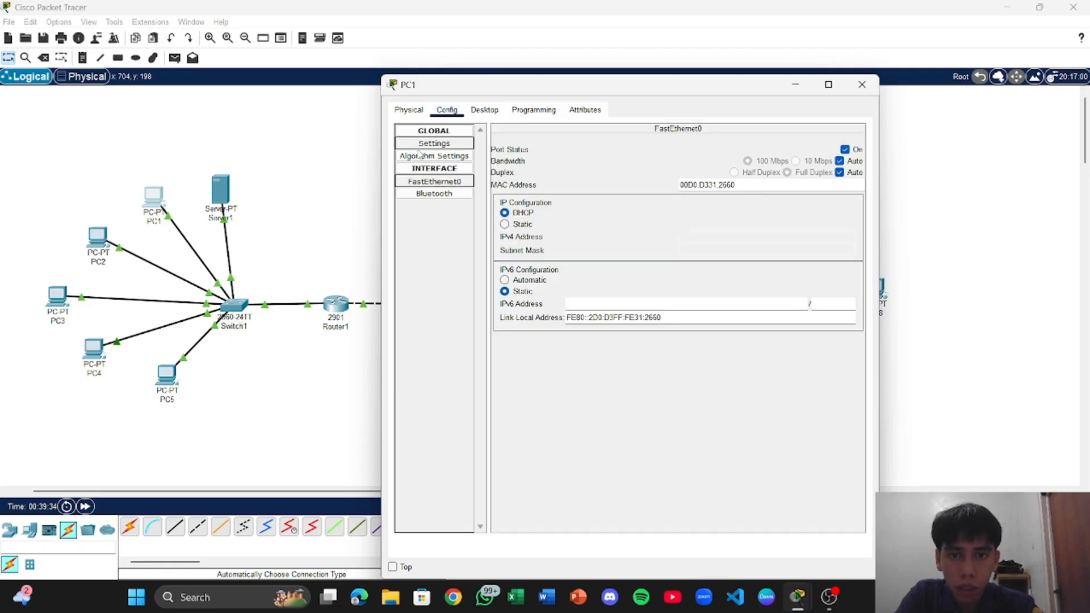
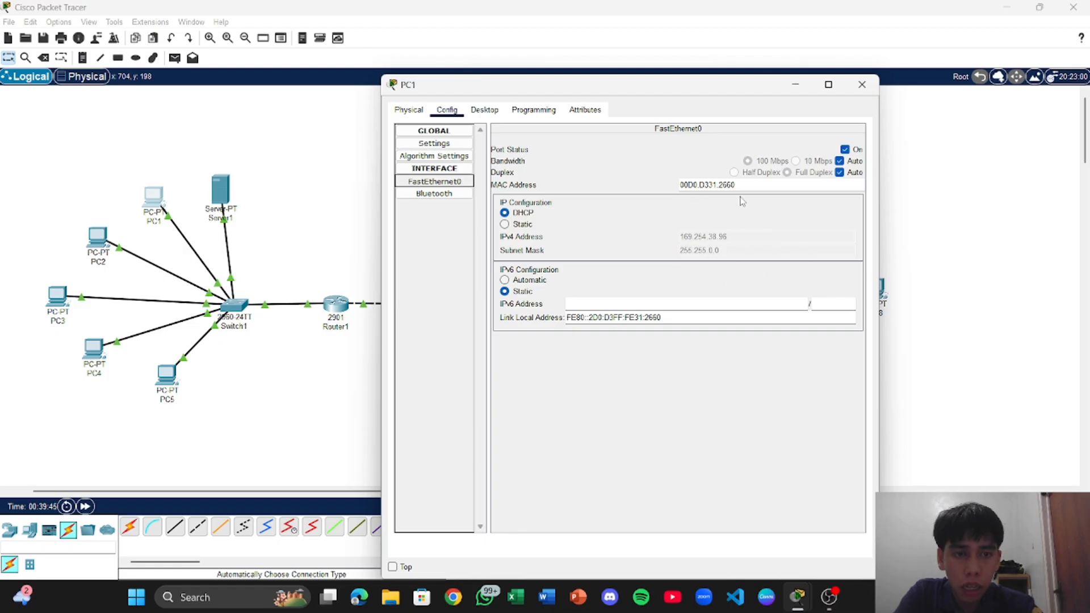
- Switch the IPv4 configuration of PC2's FastEthernet0 interface from static to DHCP
{"action": "left_click", "coordinate": [94, 237]}
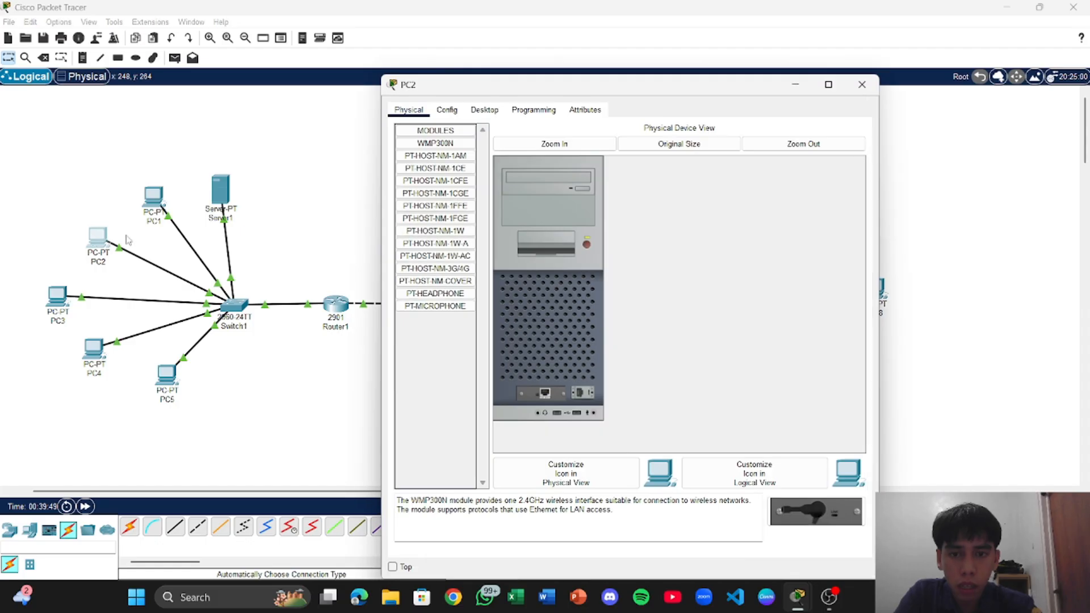
{"action": "left_click", "coordinate": [447, 111]}
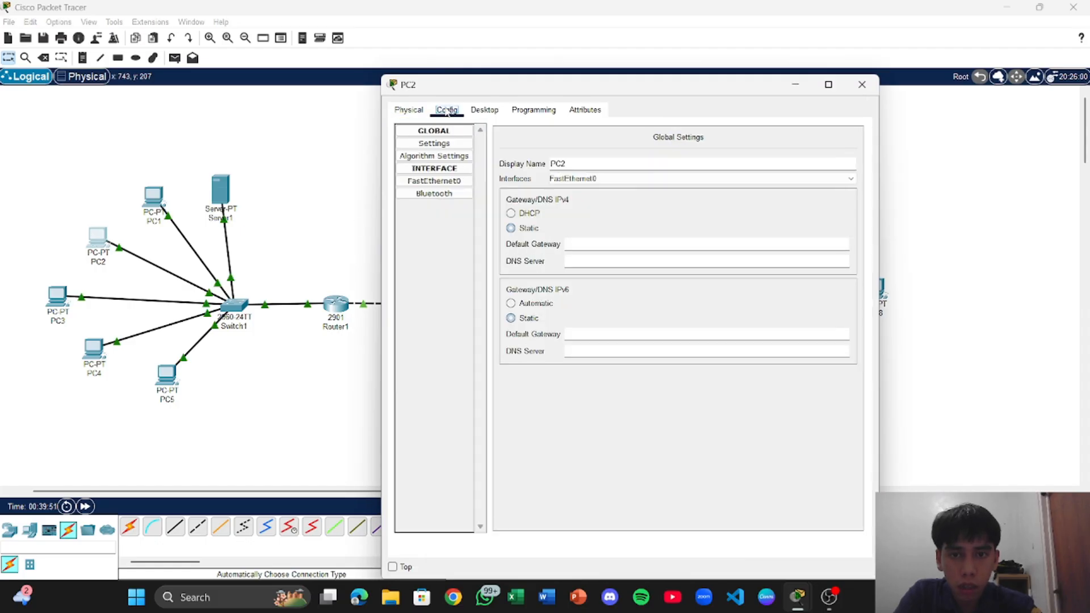
{"action": "left_click", "coordinate": [427, 183]}
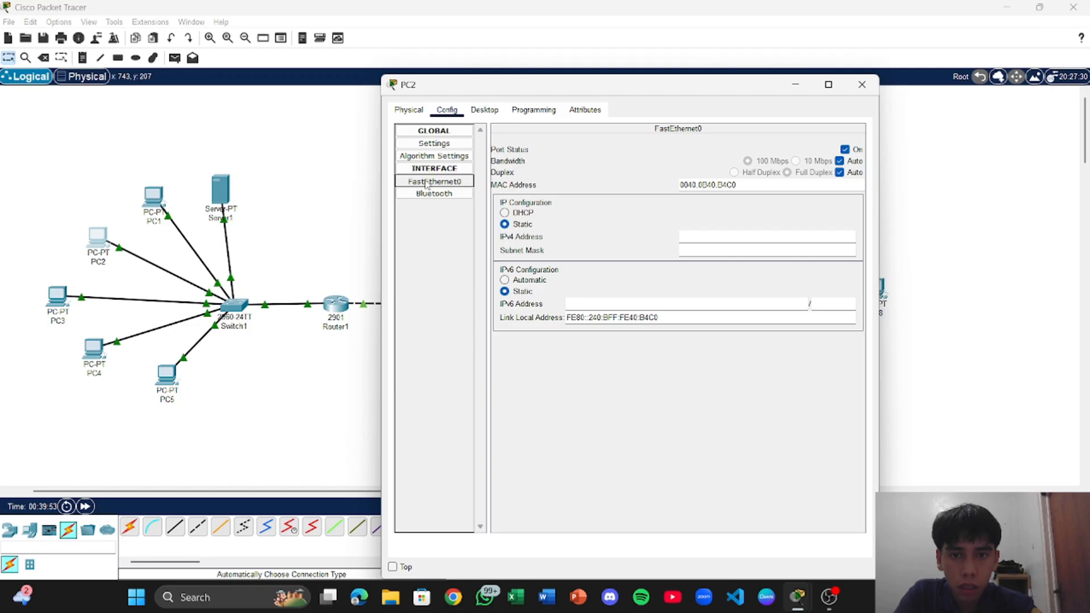
{"action": "left_click", "coordinate": [505, 214]}
{"action": "left_click", "coordinate": [449, 182]}
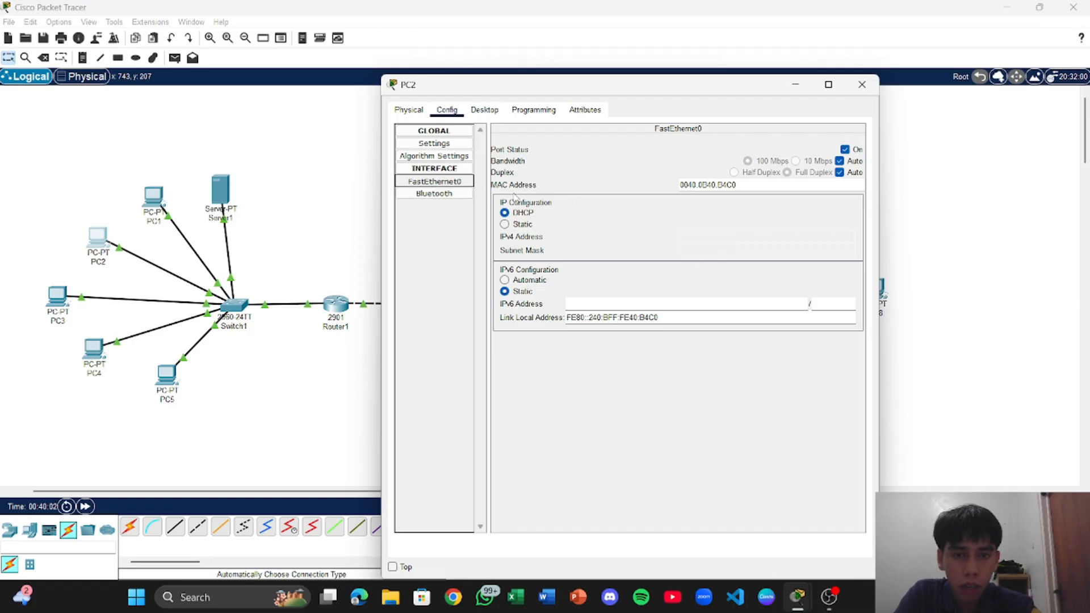
{"action": "left_click", "coordinate": [505, 212]}
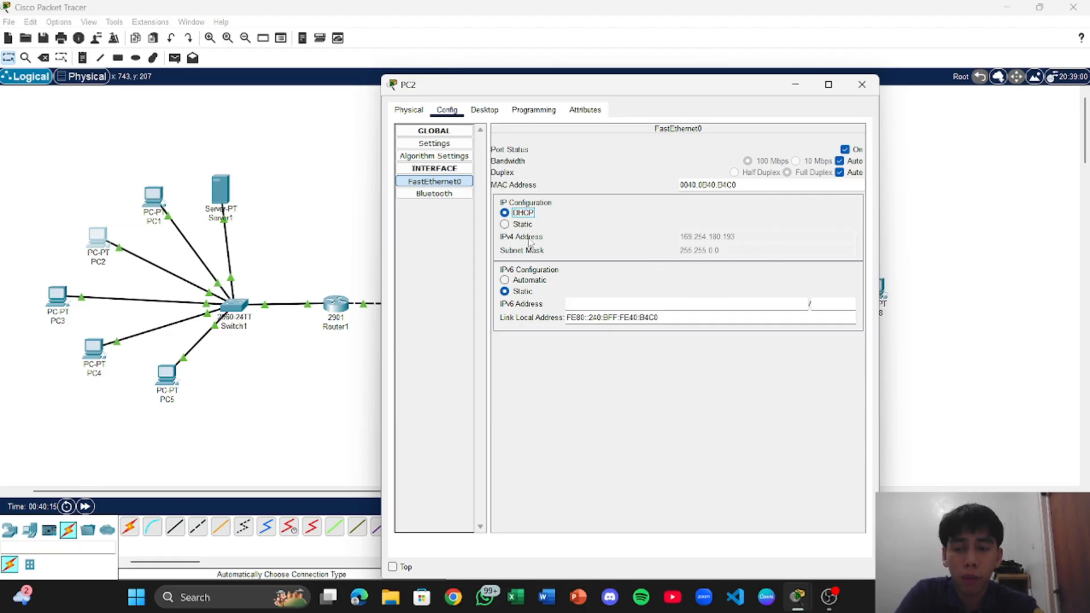
- Switch PC3's IPv4 gateway and DNS configuration to DHCP in its global settings
{"action": "left_click", "coordinate": [50, 299]}
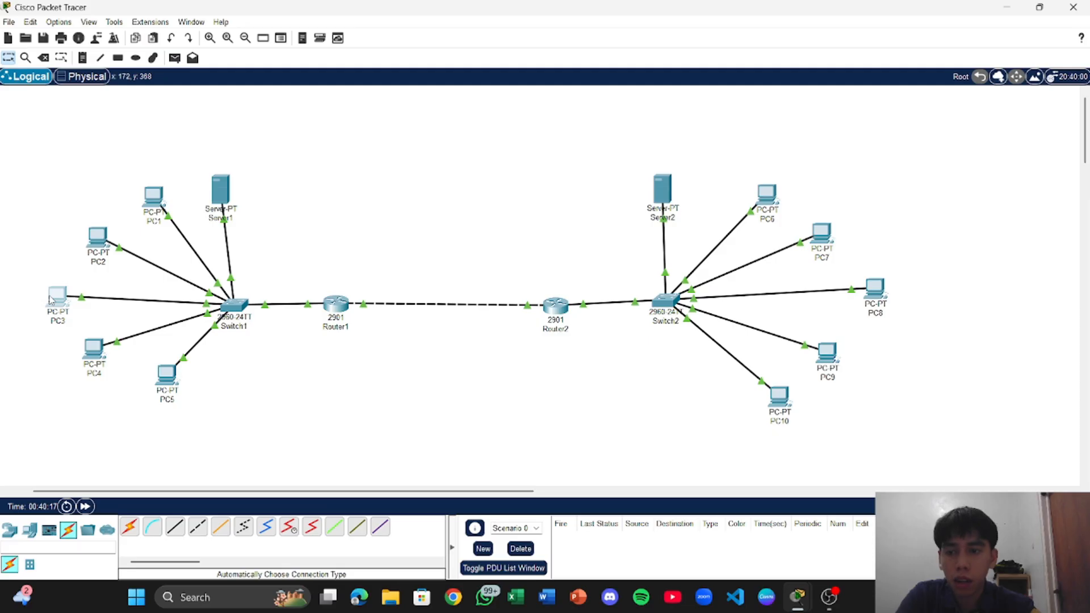
{"action": "left_click", "coordinate": [51, 297]}
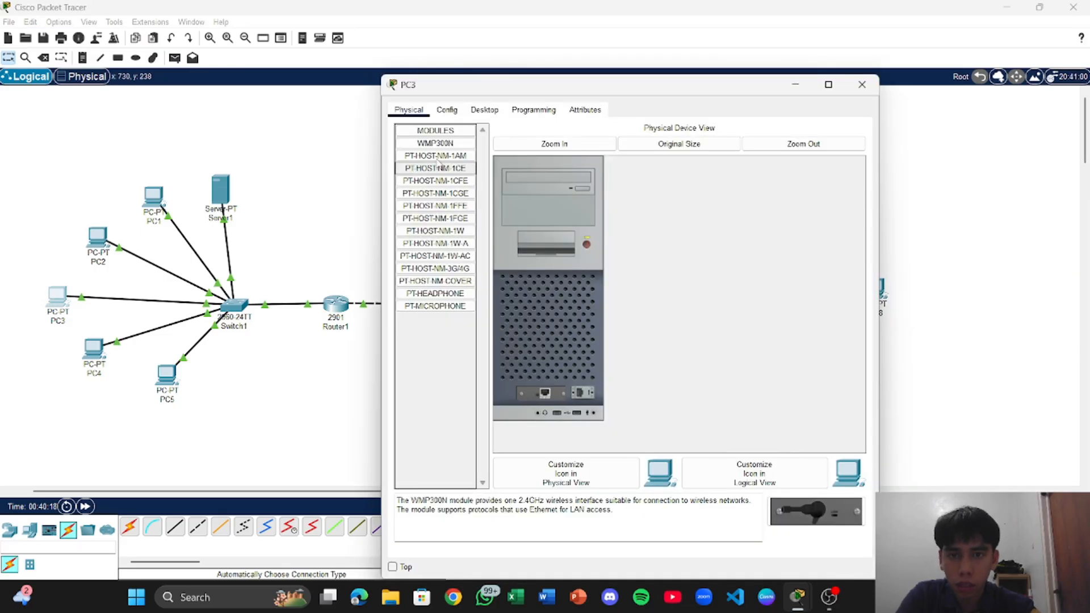
{"action": "left_click", "coordinate": [452, 112]}
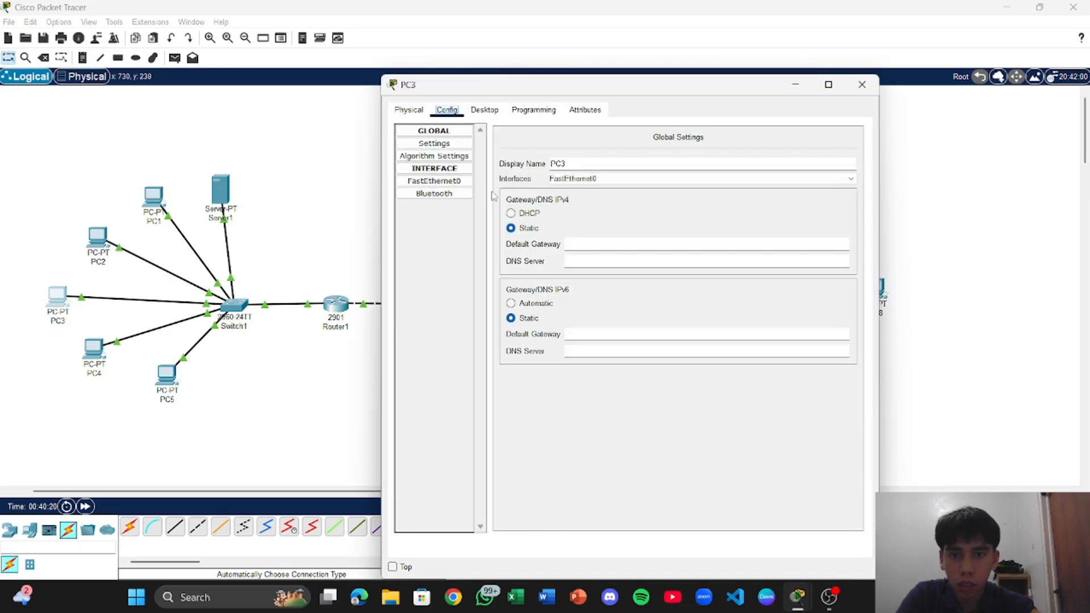
{"action": "left_click", "coordinate": [510, 214]}
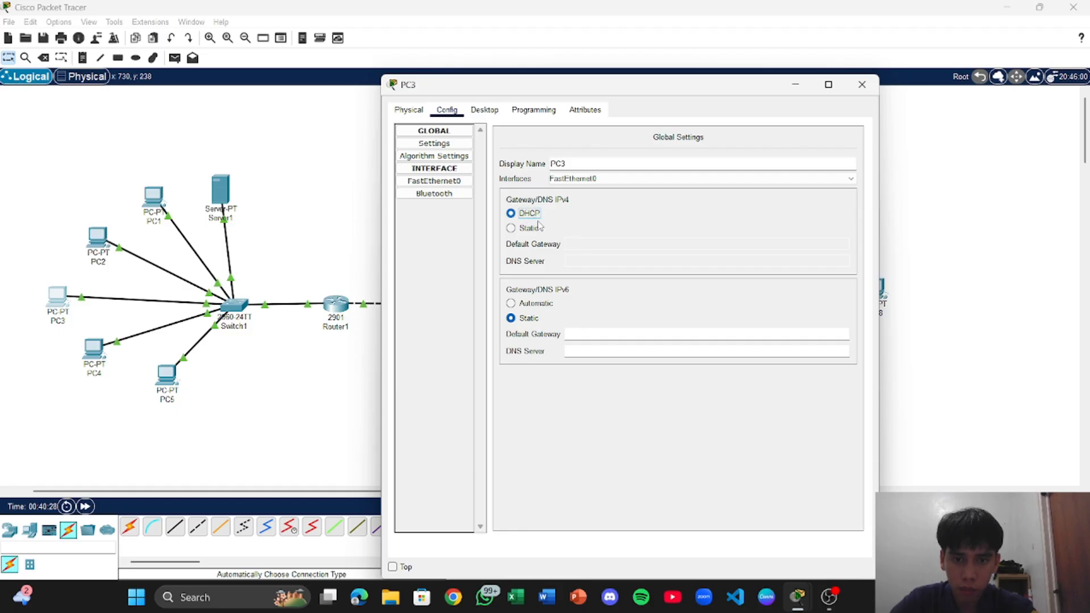
- Select DHCP for the IP configuration of PC3's FastEthernet0 interface and return to the topology
{"action": "left_click", "coordinate": [448, 182]}
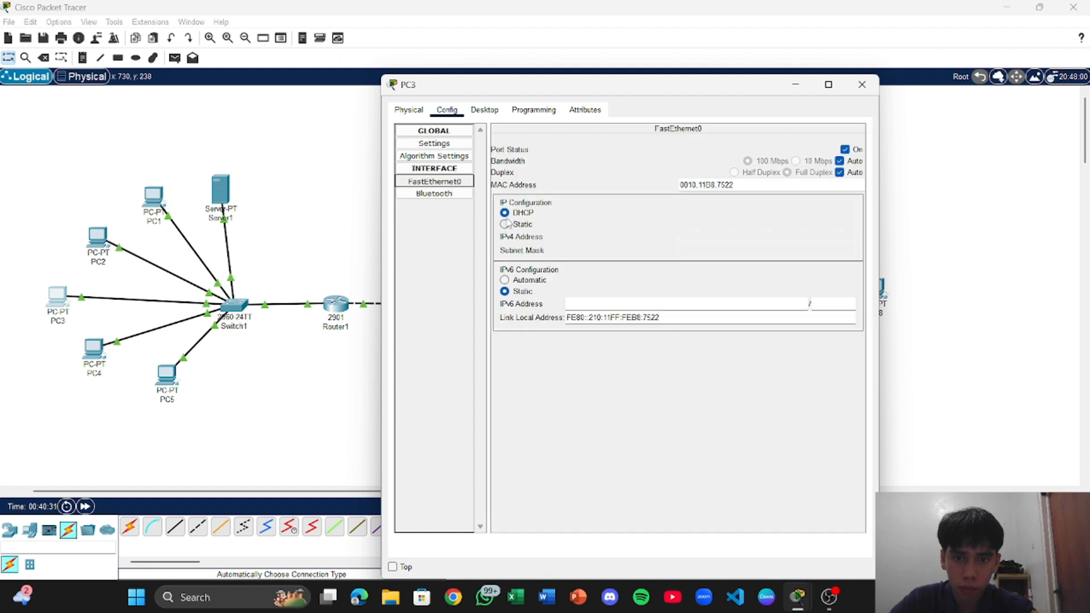
{"action": "left_click", "coordinate": [504, 213]}
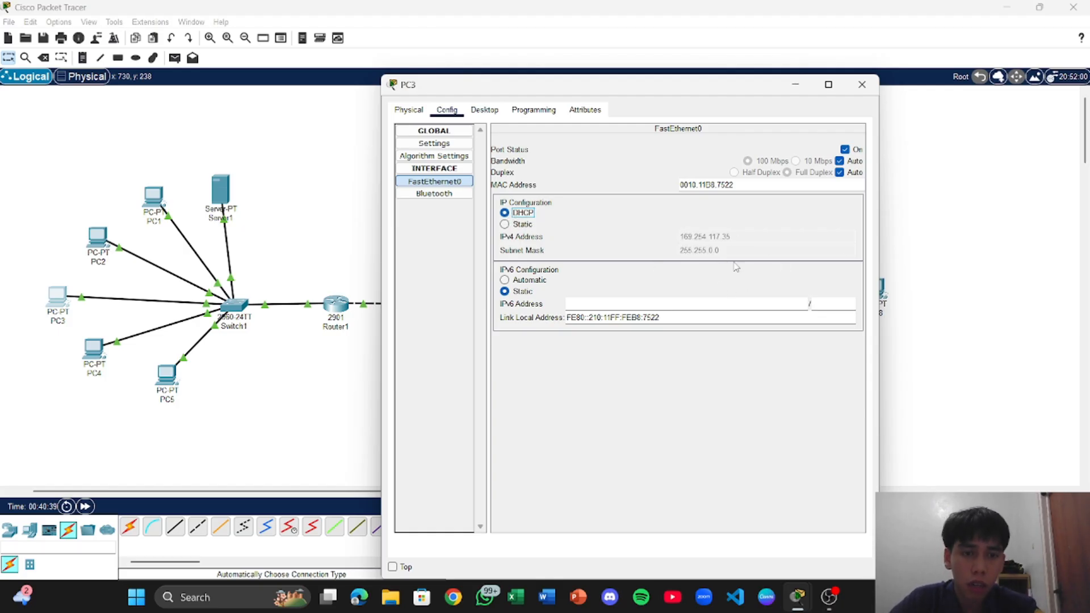
{"action": "left_click", "coordinate": [906, 244]}
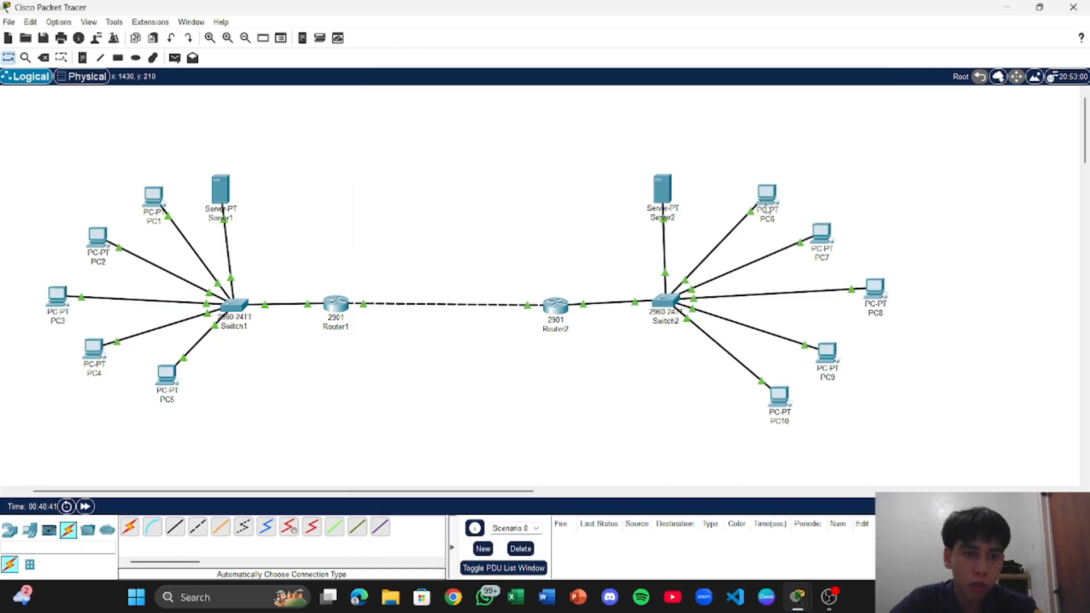
- Switch the IP configuration of PC6's FastEthernet0 interface from static to DHCP and return to the topology
{"action": "left_click", "coordinate": [767, 196]}
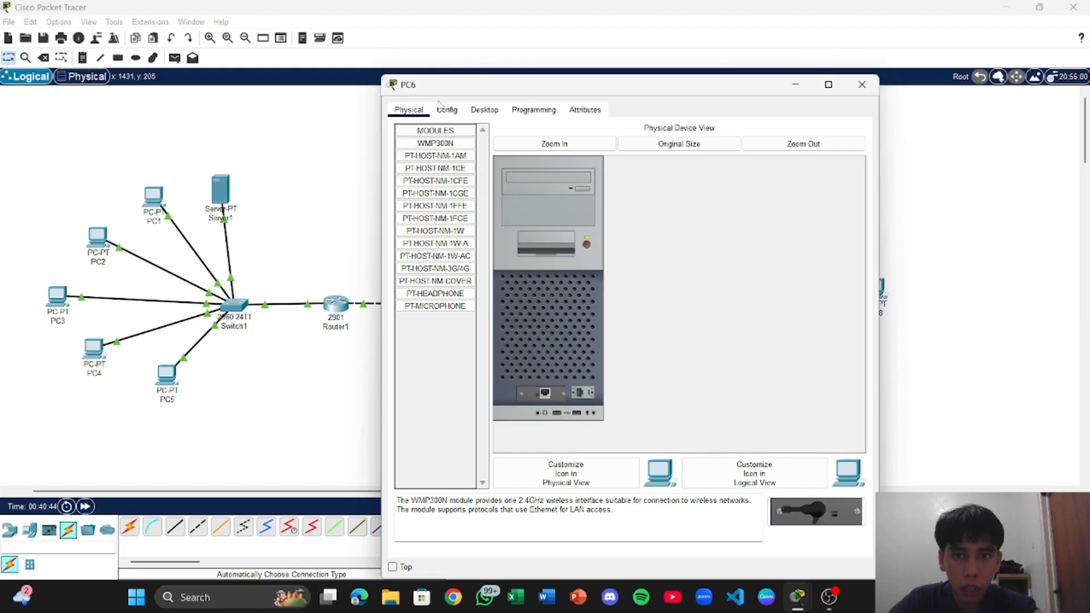
{"action": "left_click", "coordinate": [446, 110]}
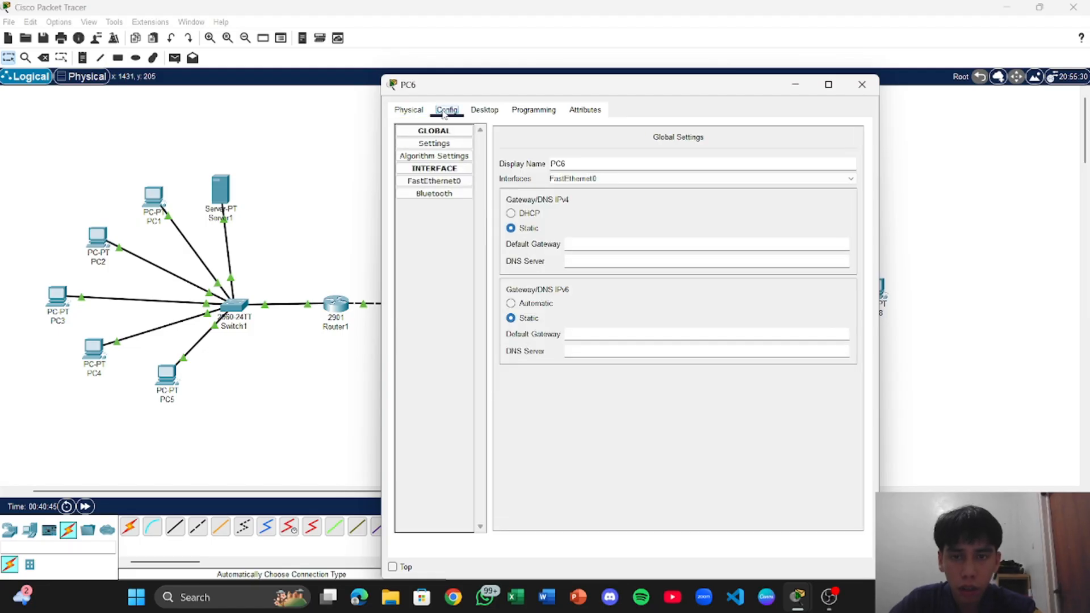
{"action": "left_click", "coordinate": [513, 216]}
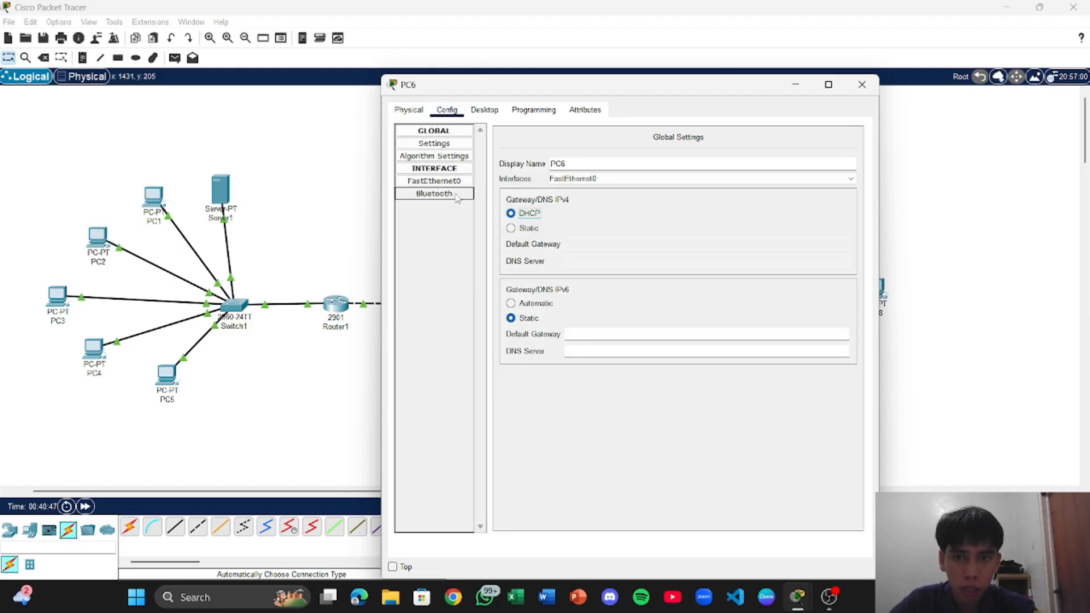
{"action": "left_click", "coordinate": [512, 229]}
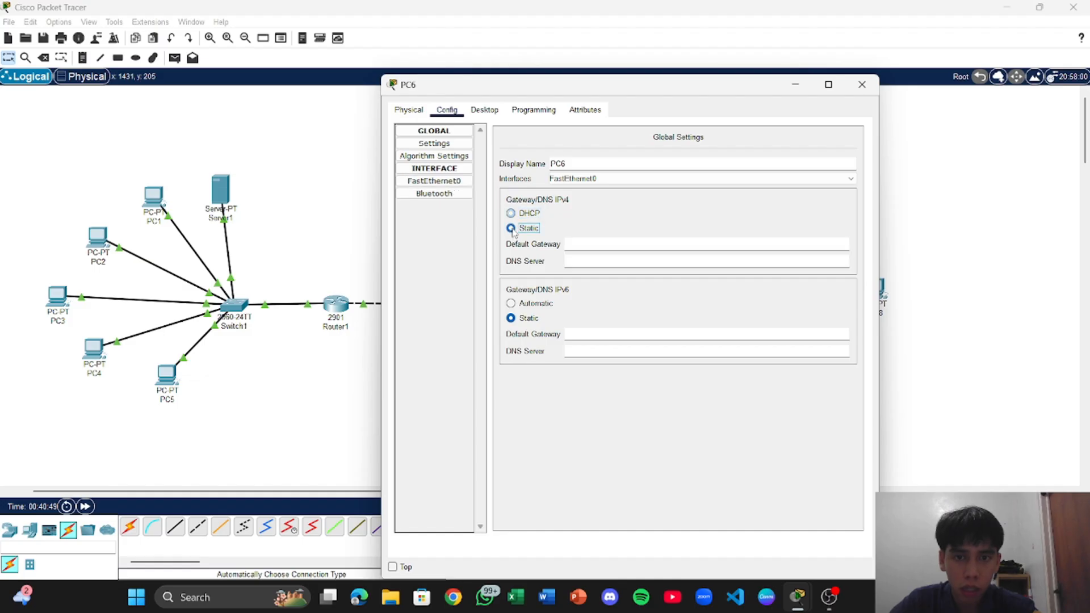
{"action": "left_click", "coordinate": [464, 182]}
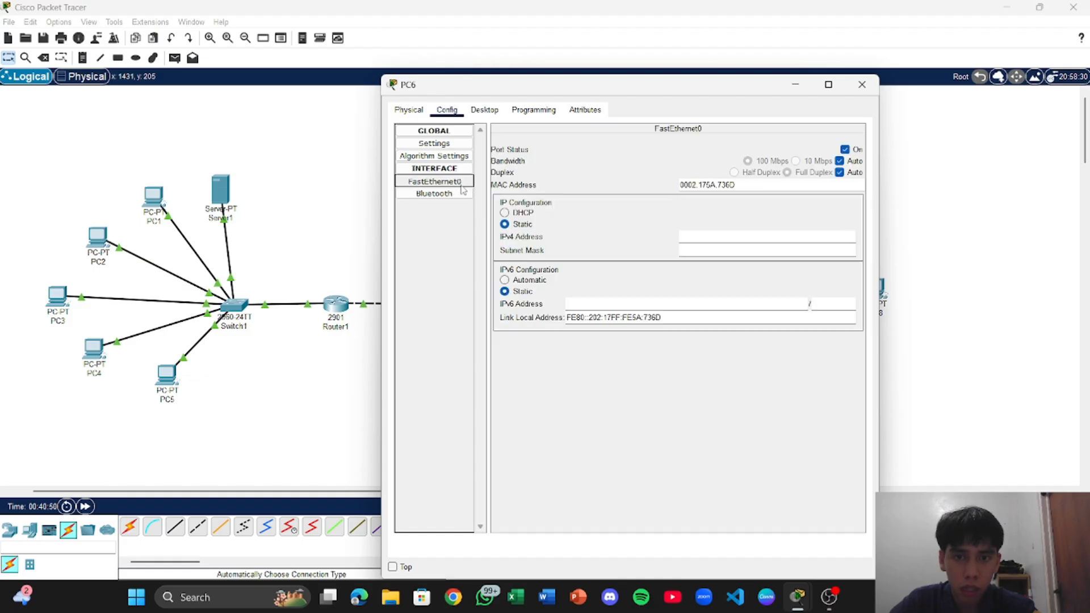
{"action": "left_click", "coordinate": [505, 214]}
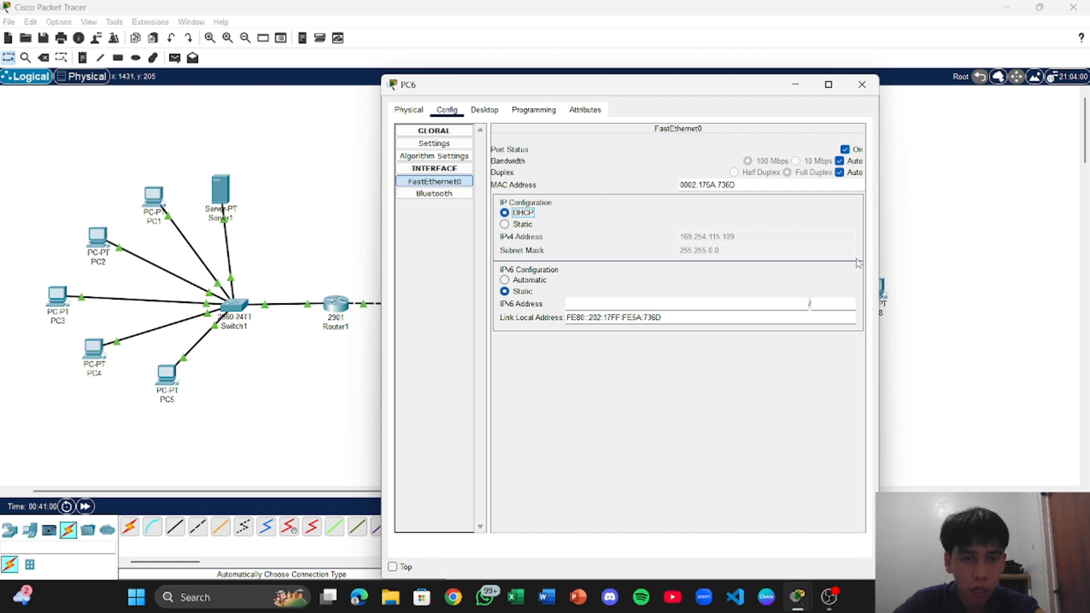
{"action": "left_click", "coordinate": [924, 273]}
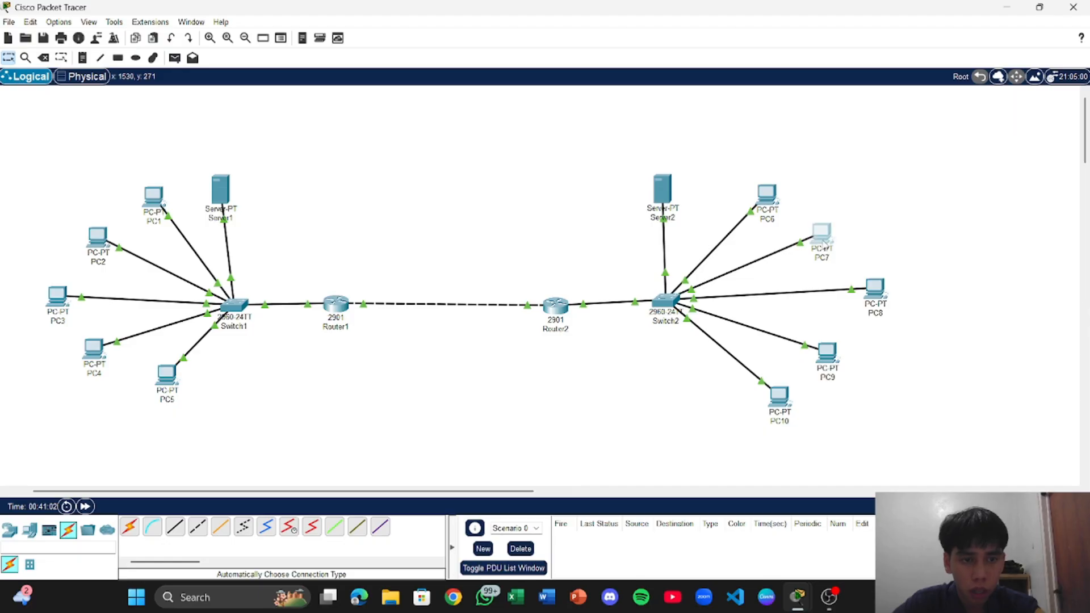
- Set PC7's IPv4 gateway and DNS configuration and its FastEthernet0 IP configuration to DHCP
{"action": "left_click", "coordinate": [822, 236]}
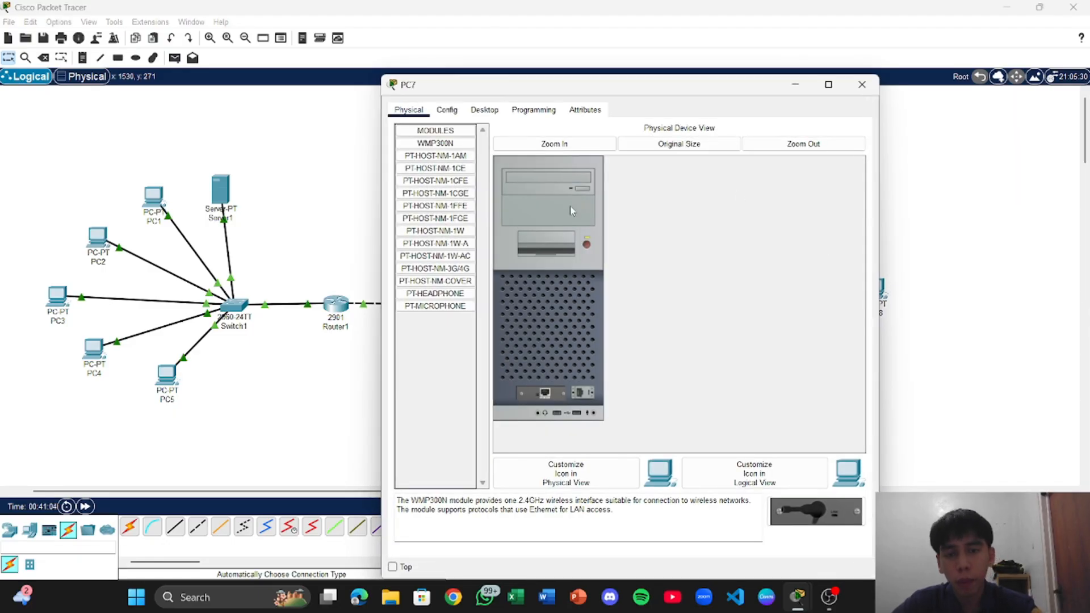
{"action": "left_click", "coordinate": [454, 109]}
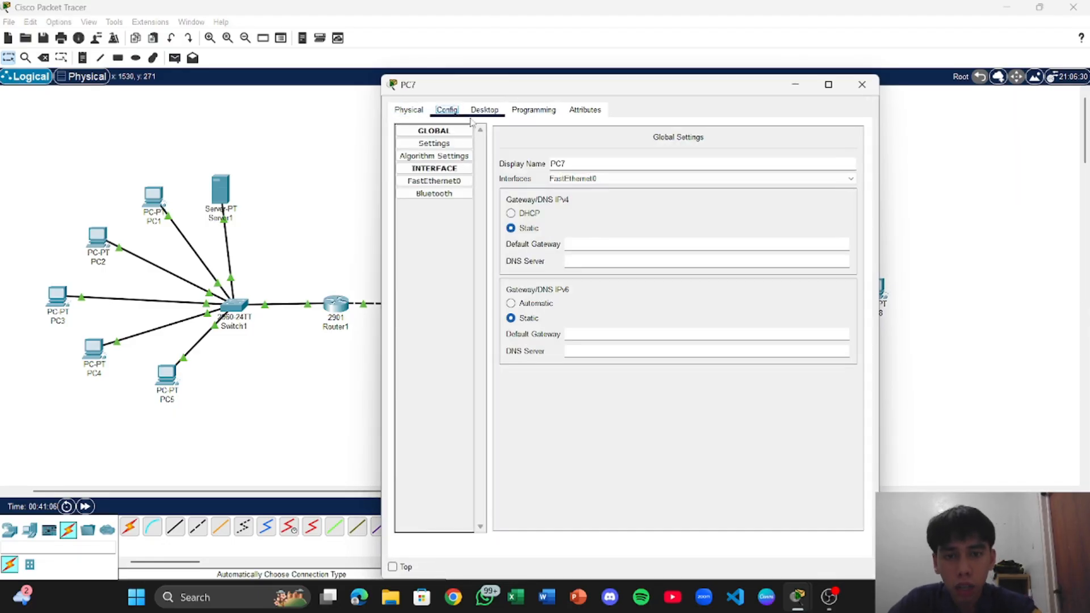
{"action": "left_click", "coordinate": [511, 214]}
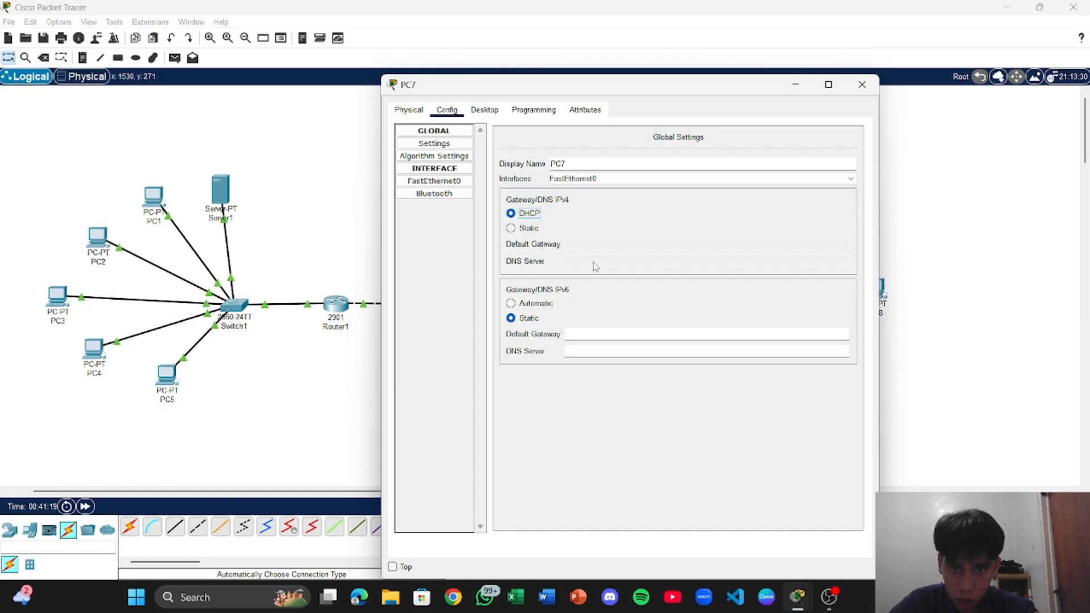
{"action": "left_click", "coordinate": [454, 182]}
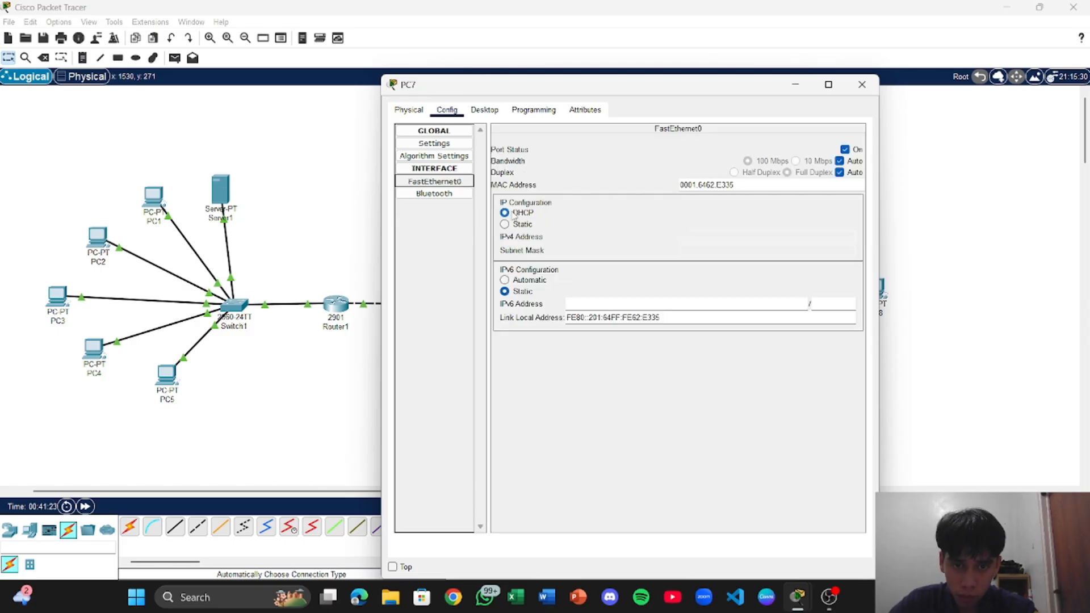
{"action": "left_click", "coordinate": [518, 214]}
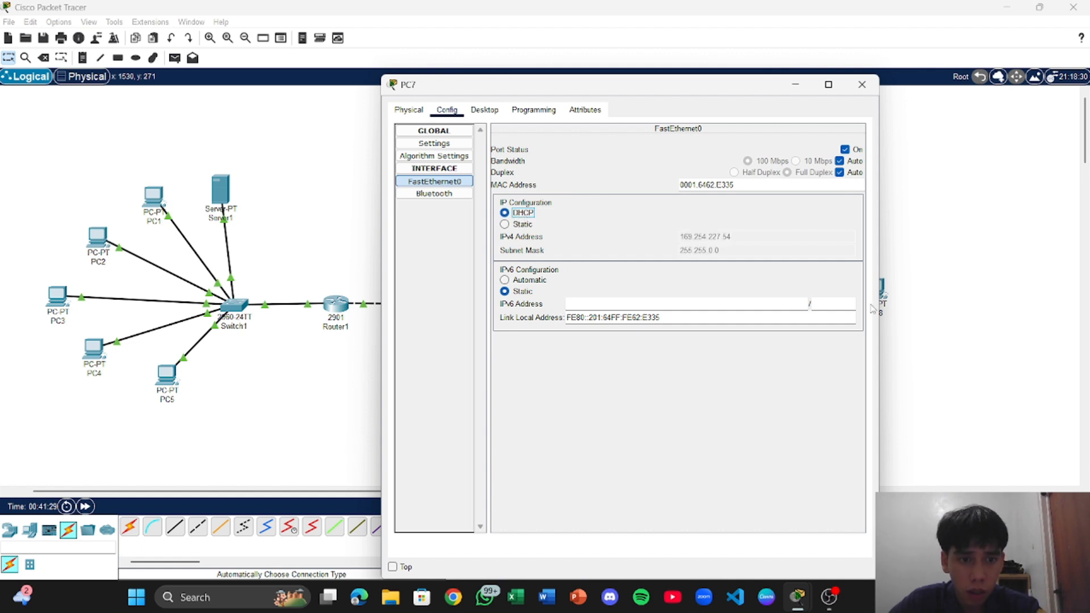
{"action": "left_click", "coordinate": [919, 326]}
- Switch the IP configuration of PC8's FastEthernet0 interface from static to DHCP
{"action": "left_click_drag", "start_coordinate": [920, 326], "coordinate": [873, 286]}
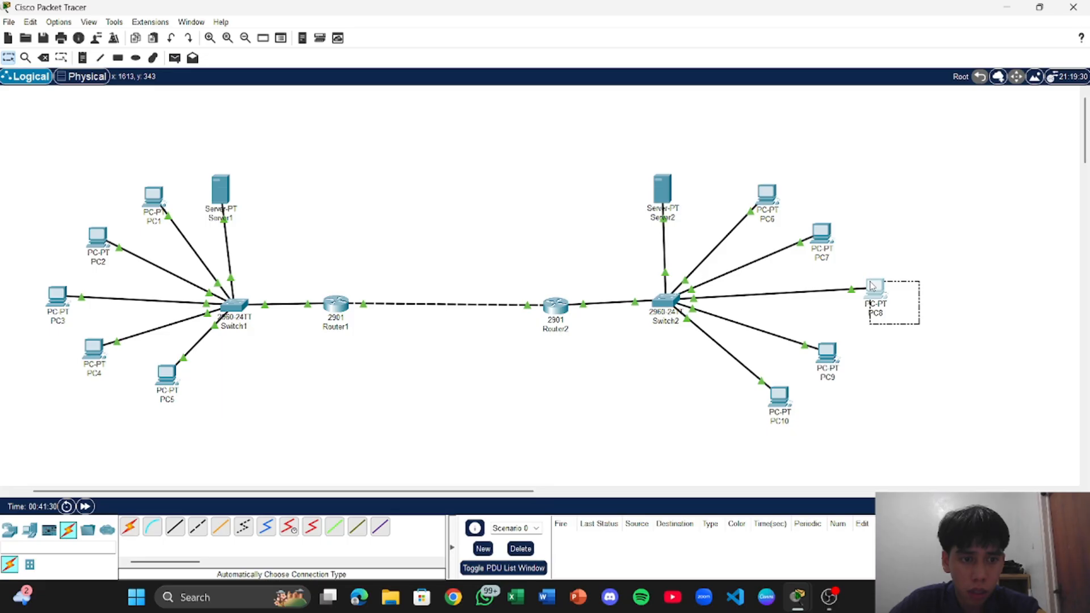
{"action": "left_click", "coordinate": [873, 285]}
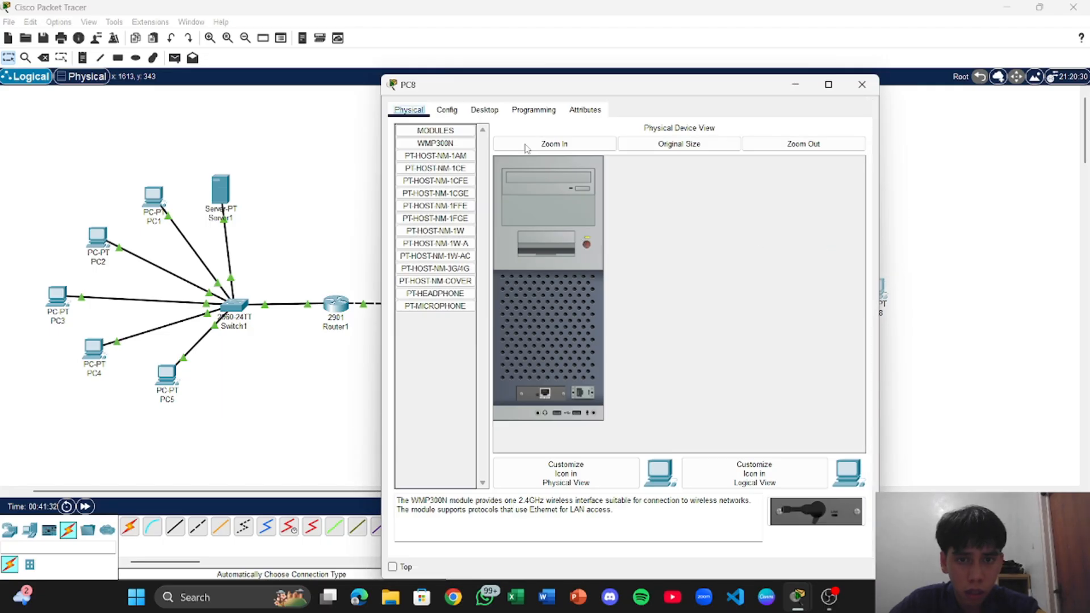
{"action": "left_click", "coordinate": [447, 110]}
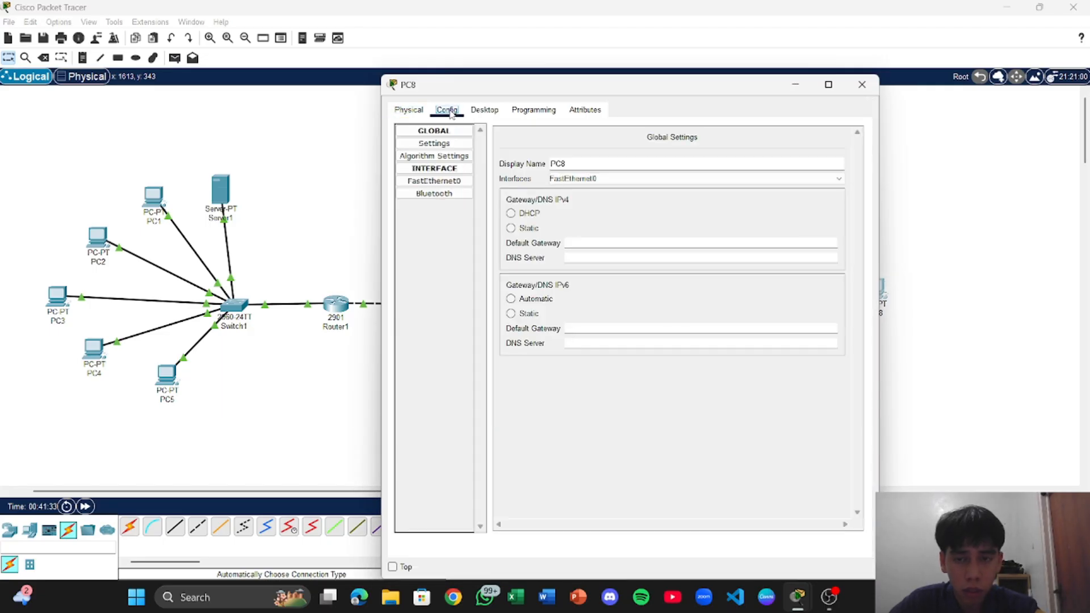
{"action": "left_click", "coordinate": [448, 182]}
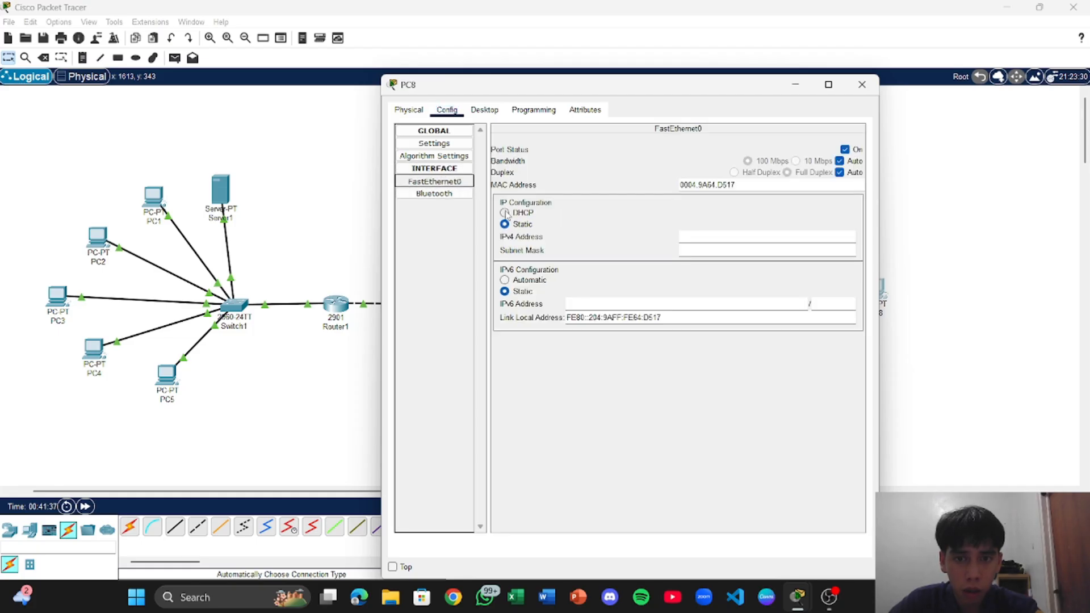
{"action": "left_click", "coordinate": [505, 213]}
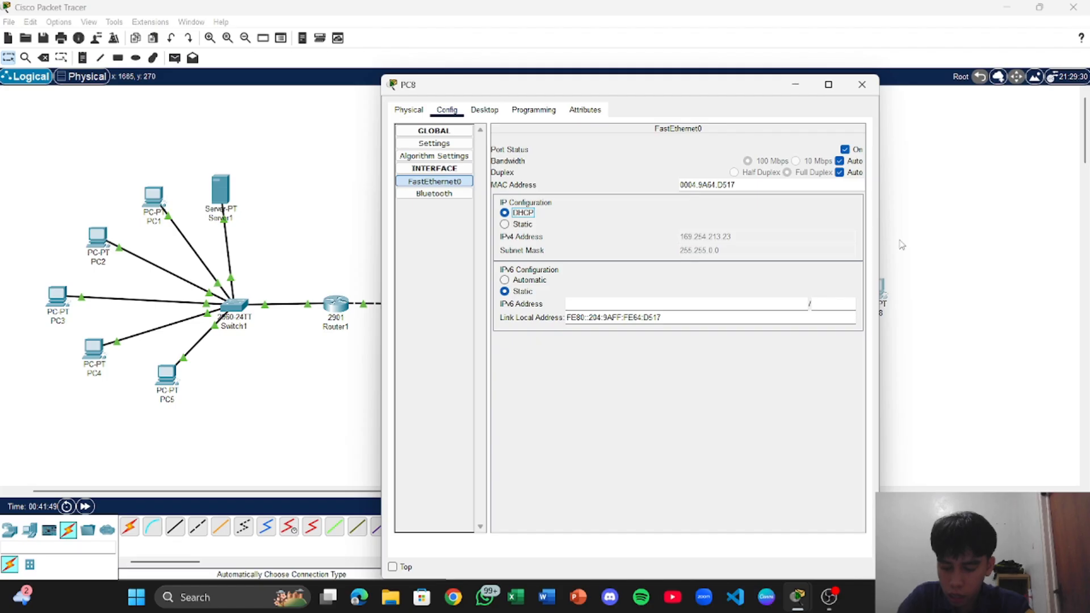
{"action": "left_click", "coordinate": [925, 252]}
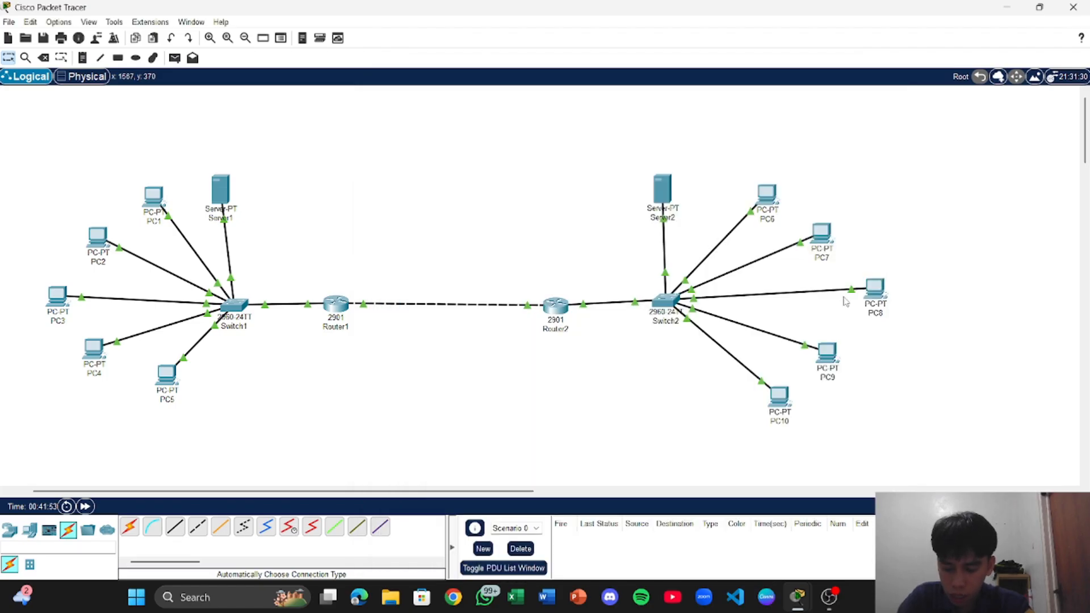
- Keep PC9's IPv4 gateway and DNS static, with default gateway 10.1.2.5 and DNS server 255.255.255.0
{"action": "left_click", "coordinate": [828, 359]}
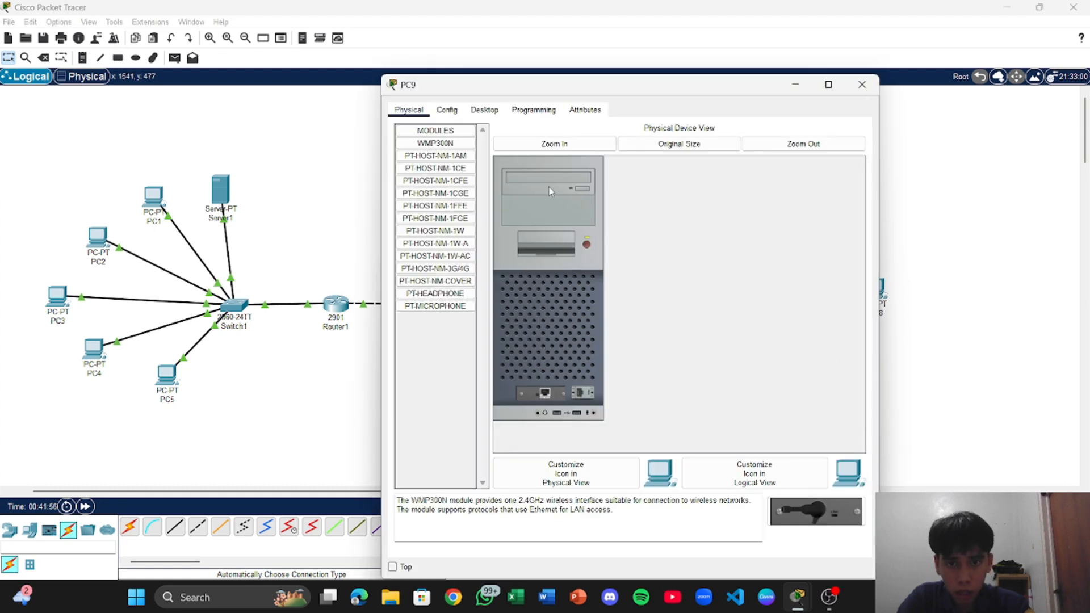
{"action": "left_click", "coordinate": [448, 111]}
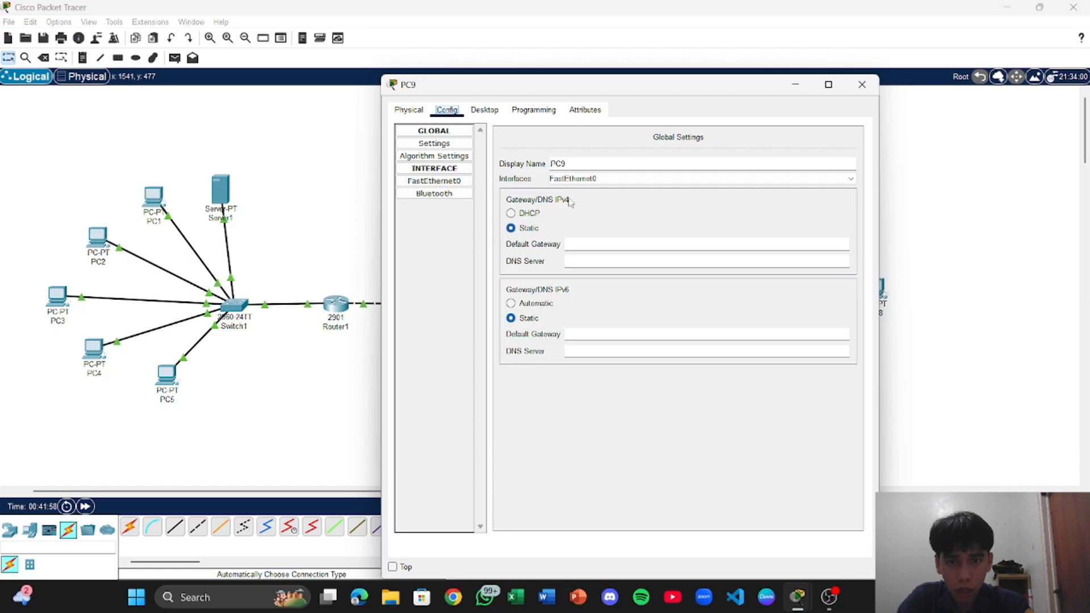
{"action": "left_click", "coordinate": [572, 245]}
{"action": "type", "text": "10"}
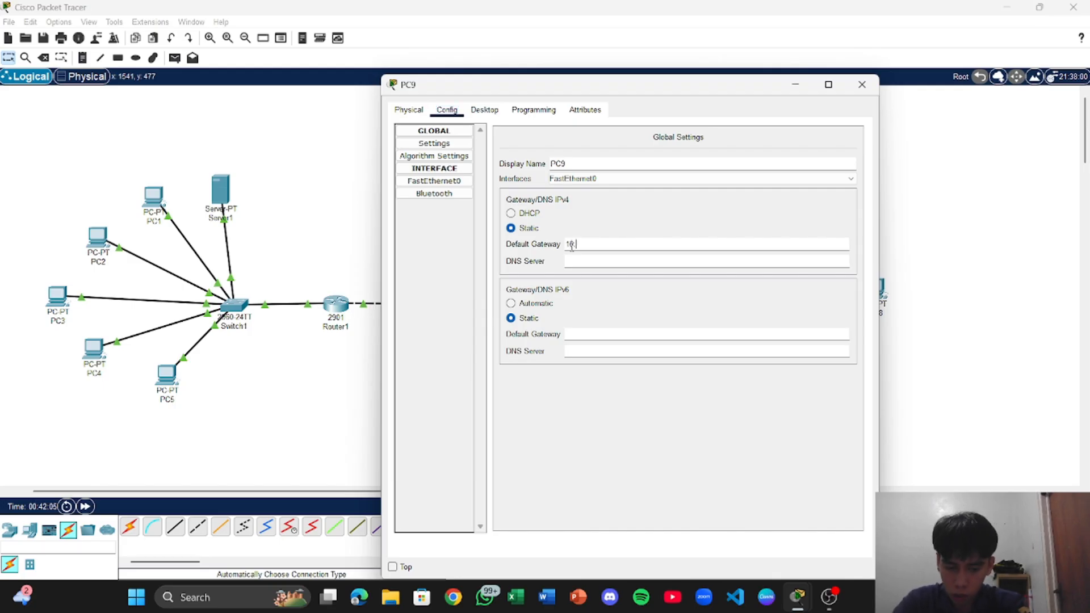
{"action": "type", "text": ".1.2."}
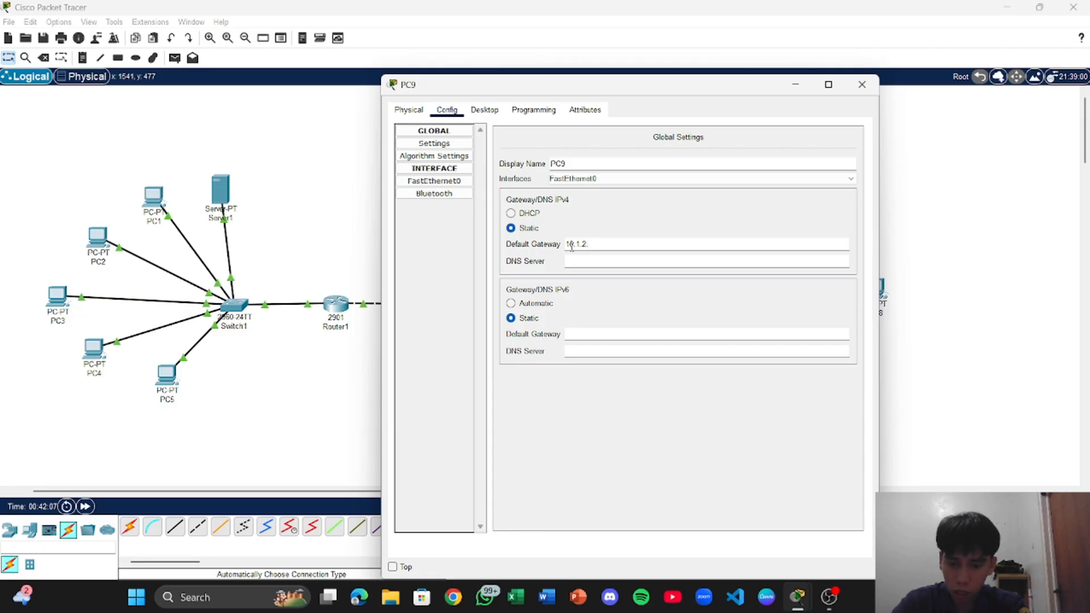
{"action": "type", "text": "5"}
{"action": "left_click", "coordinate": [582, 259]}
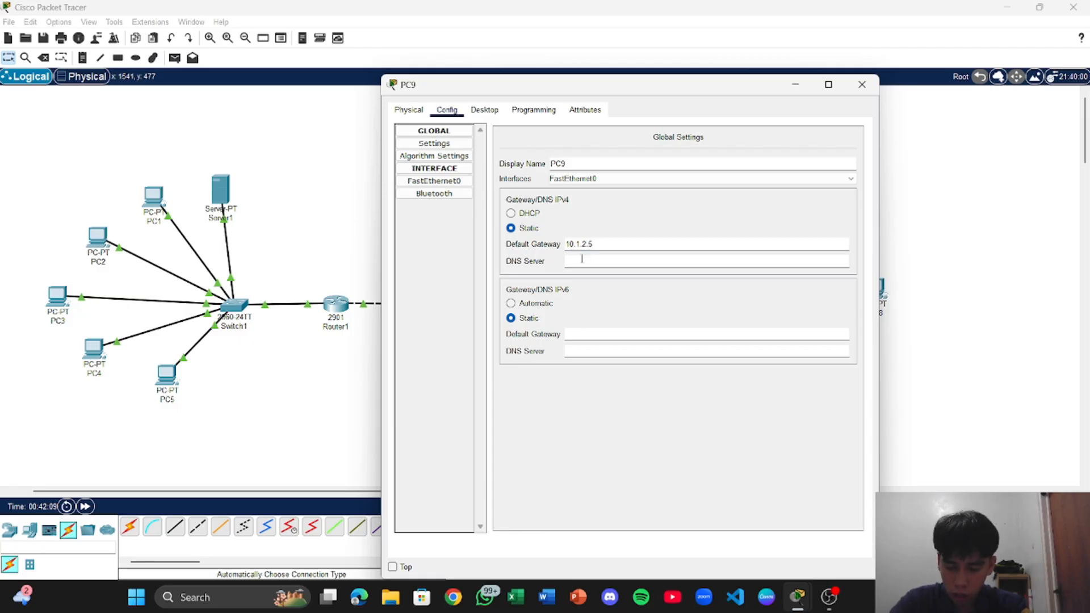
{"action": "type", "text": "255."}
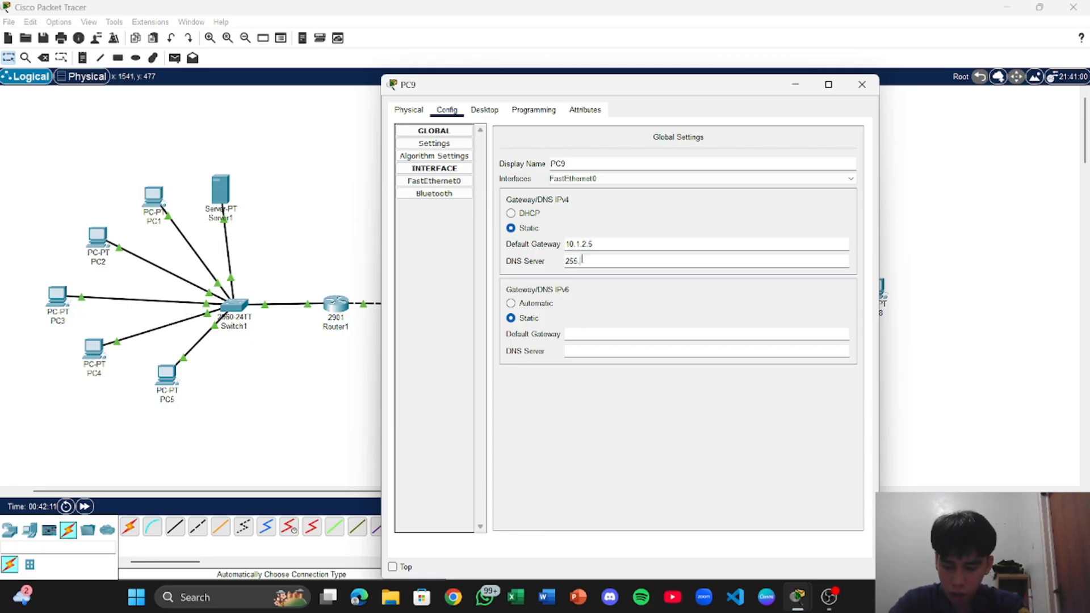
{"action": "type", "text": "255.255.0"}
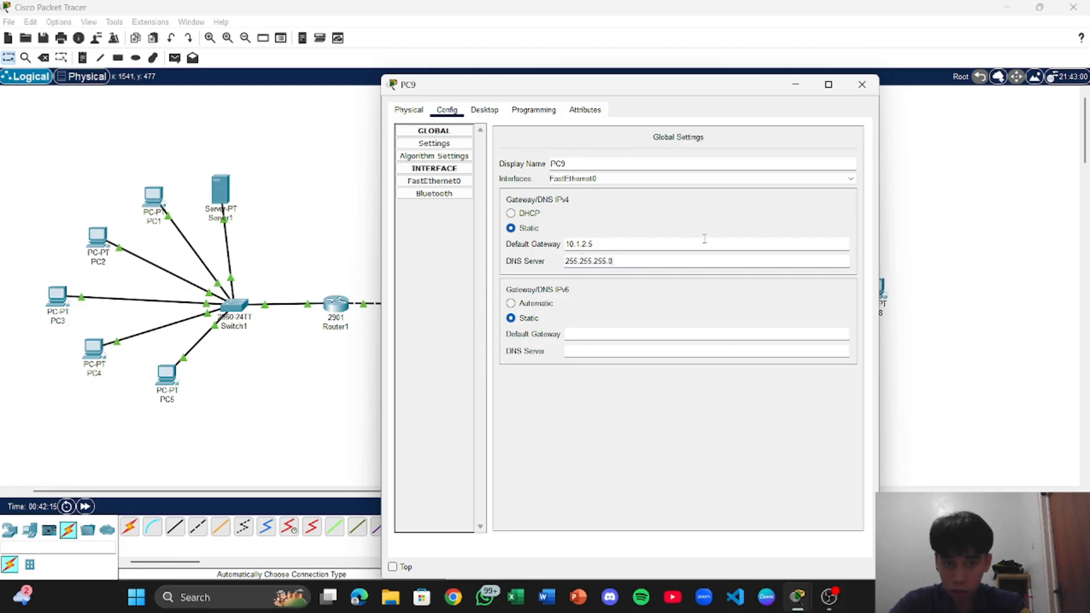
{"action": "left_click", "coordinate": [950, 239]}
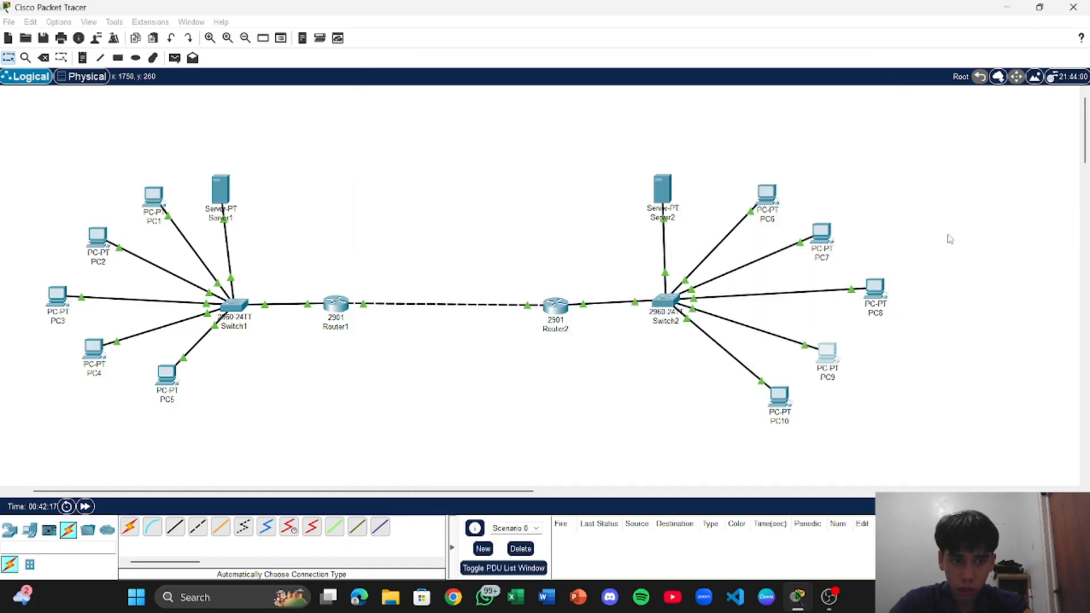
- Enter 10.1.2.6 as PC10's static IPv4 default gateway and 255.255.255.0 as its DNS server
{"action": "left_click", "coordinate": [778, 395]}
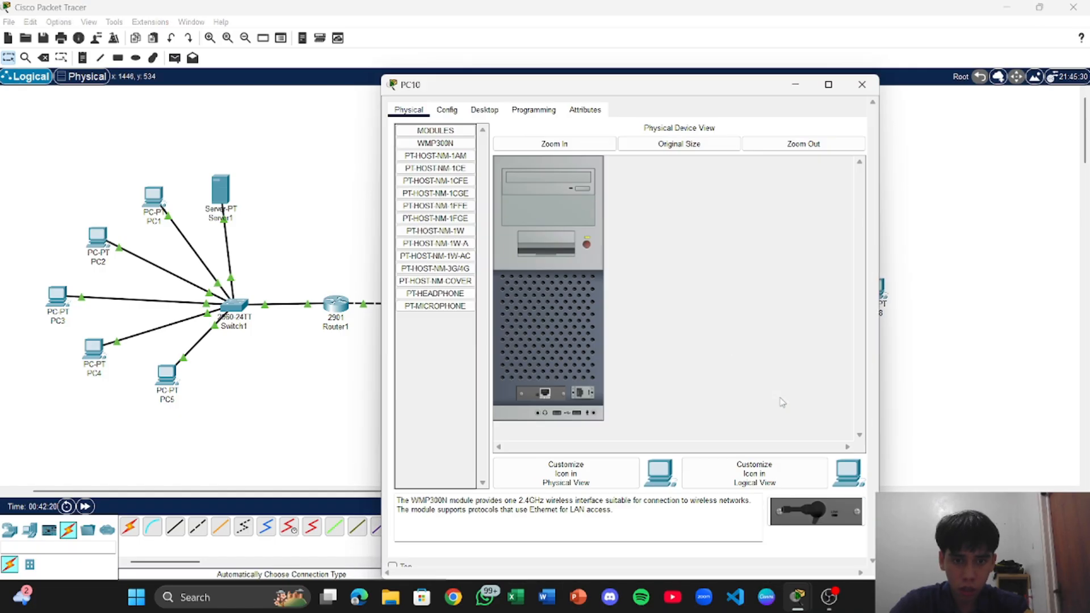
{"action": "left_click", "coordinate": [446, 110]}
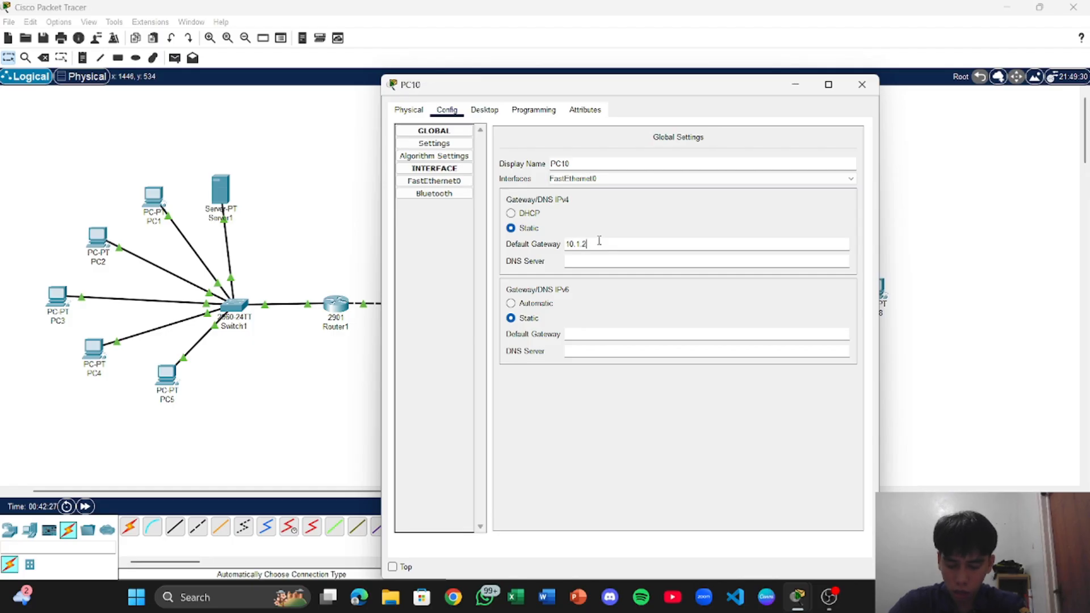
{"action": "left_click", "coordinate": [599, 241]}
{"action": "type", "text": "10.1.2.6"}
{"action": "left_click", "coordinate": [586, 258]}
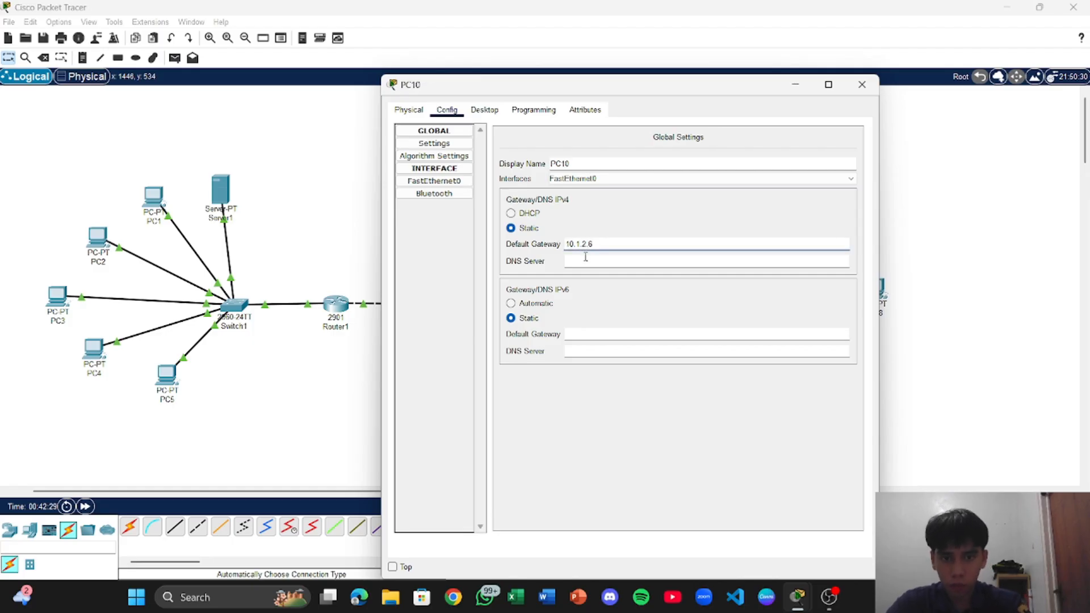
{"action": "type", "text": "255.255.255.0"}
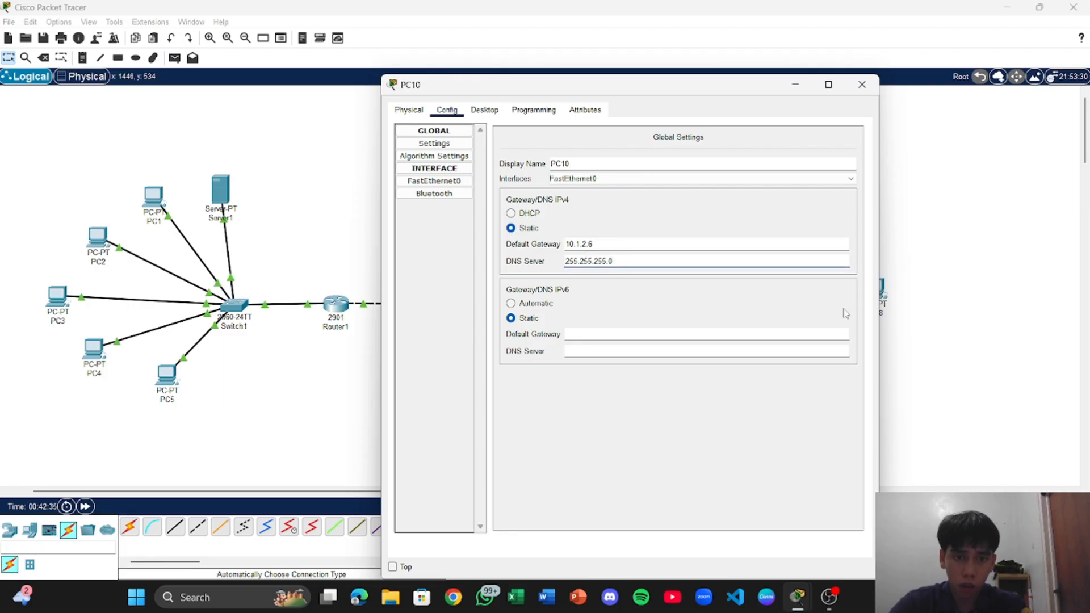
{"action": "left_click", "coordinate": [893, 309]}
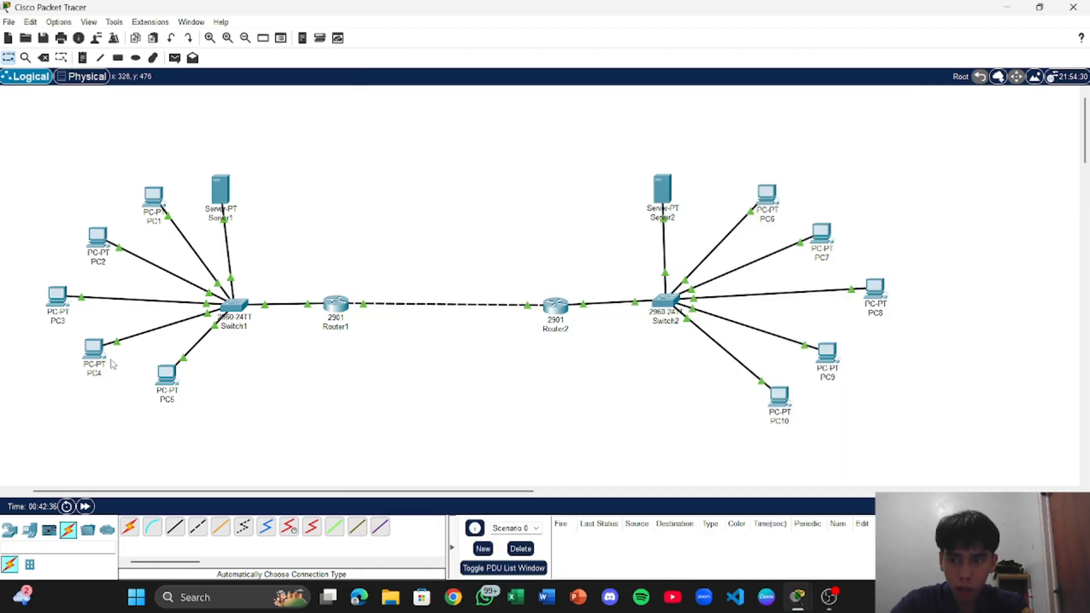
- Leave PC4's default gateway empty and assign its FastEthernet0 interface the static IPv4 address 192.168.10.10 with subnet mask 255.255.255.0
{"action": "left_click", "coordinate": [95, 352]}
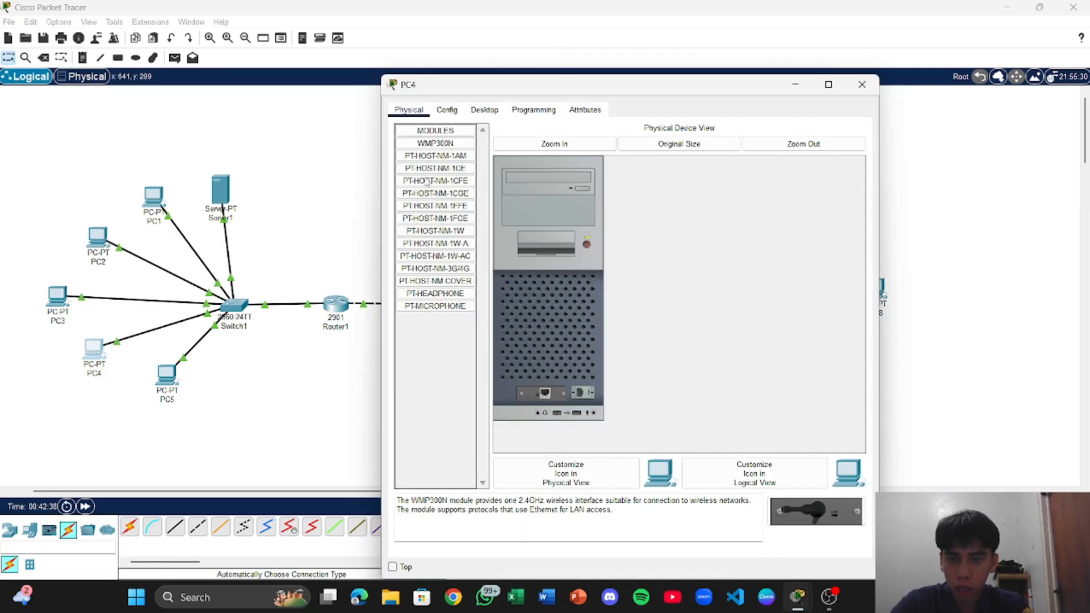
{"action": "left_click", "coordinate": [442, 111]}
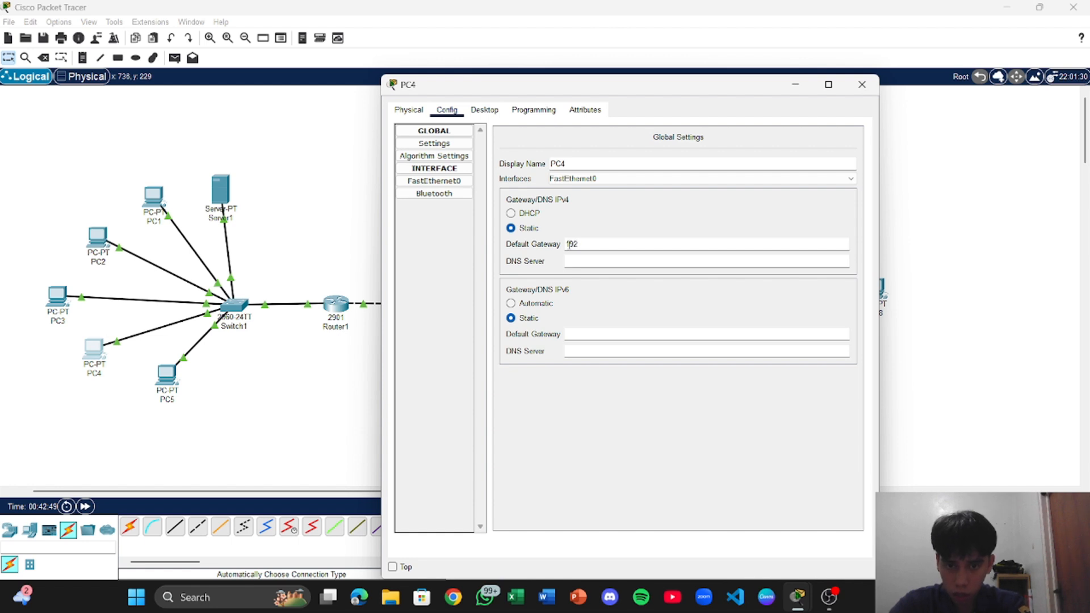
{"action": "key", "text": "BackSpace"}
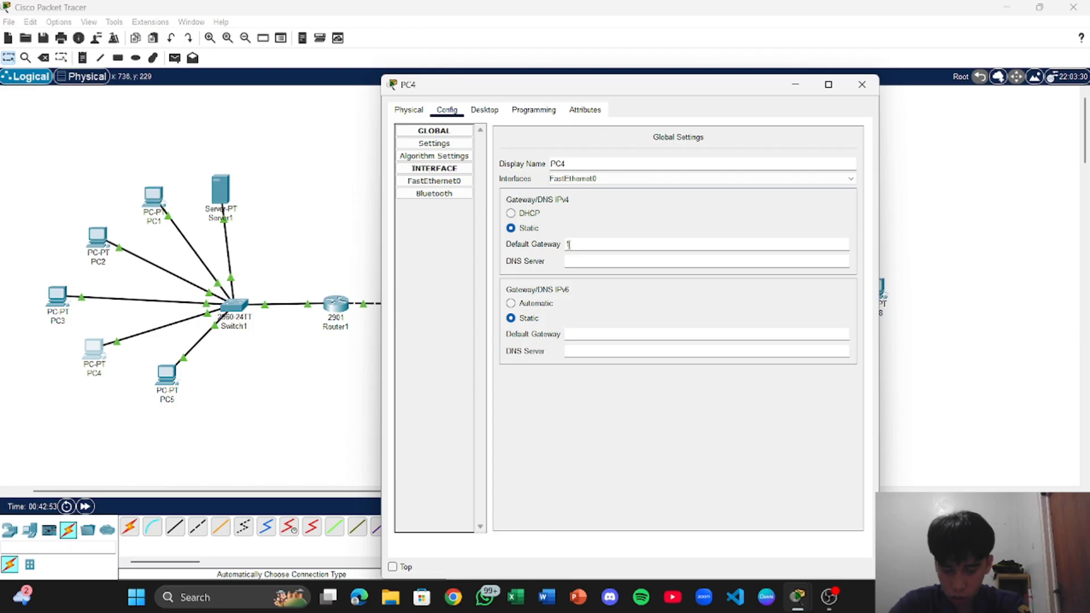
{"action": "key", "text": "BackSpace"}
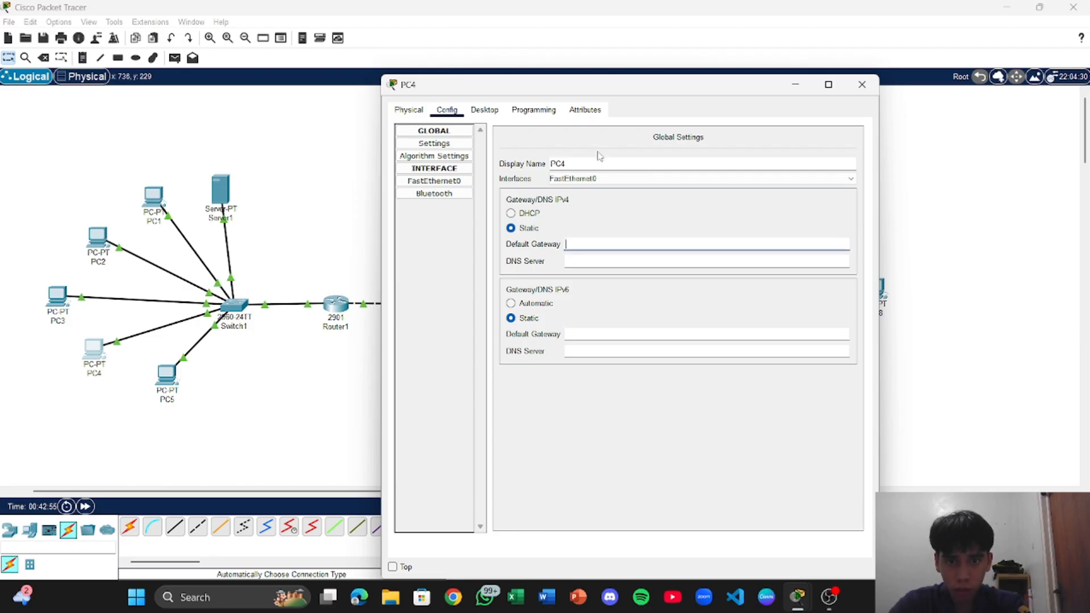
{"action": "left_click", "coordinate": [427, 185]}
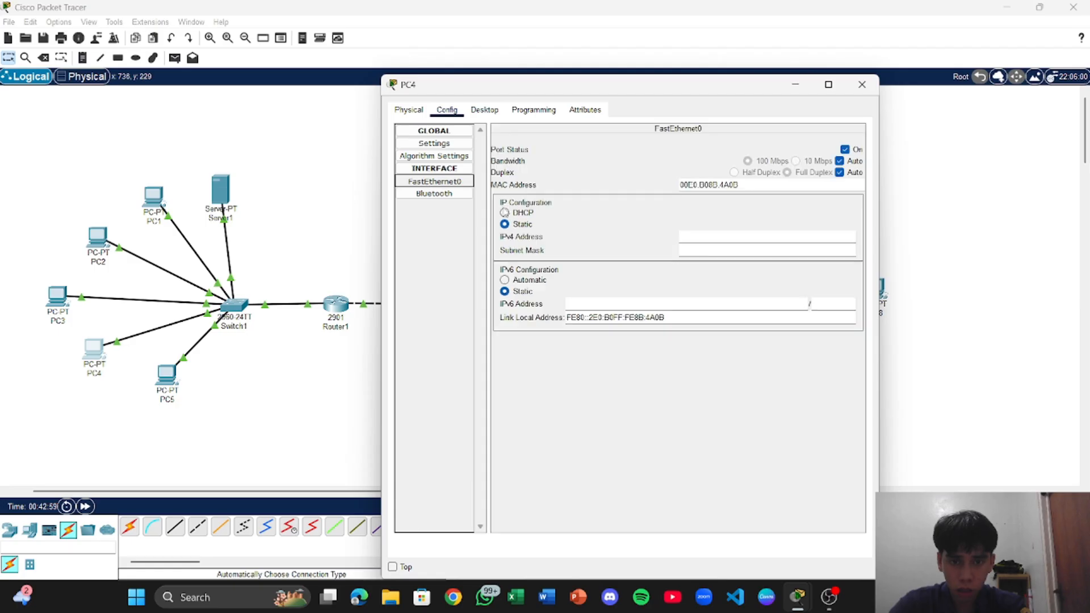
{"action": "left_click", "coordinate": [708, 239]}
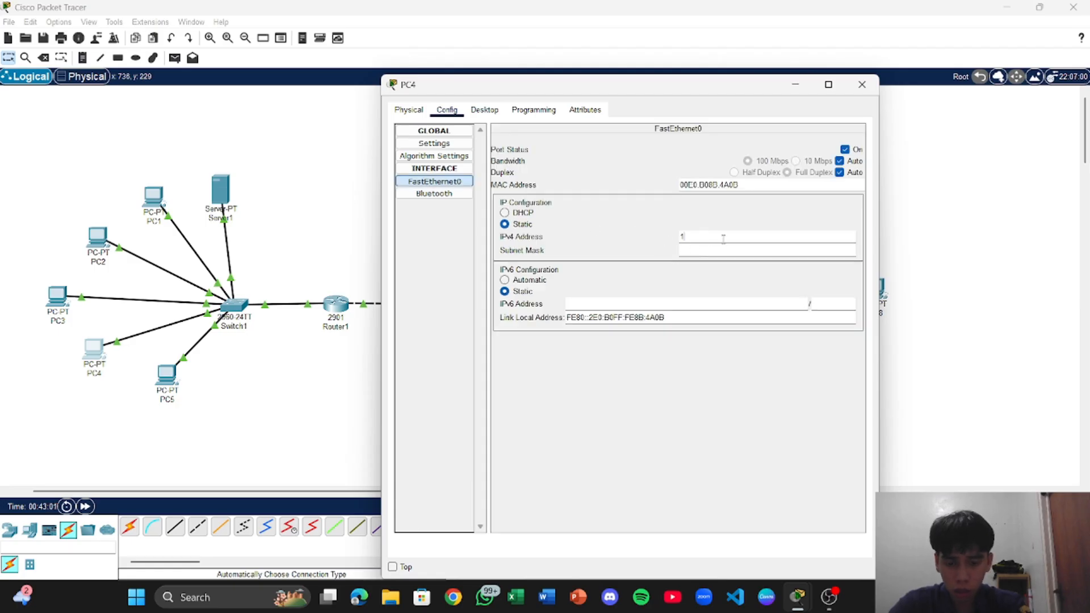
{"action": "type", "text": "192.1"}
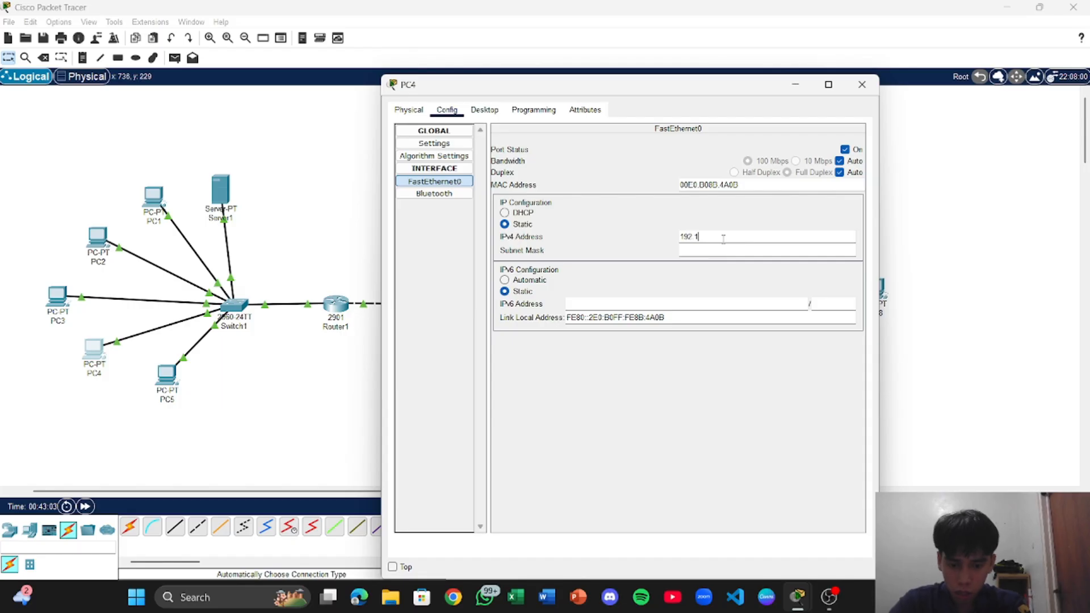
{"action": "type", "text": "68.10.10"}
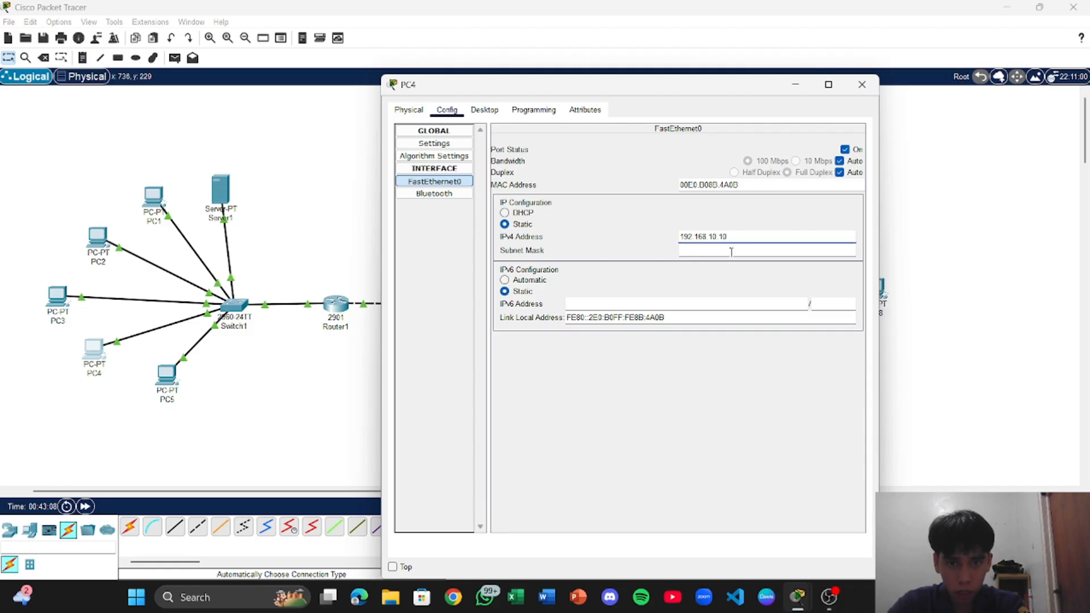
{"action": "left_click", "coordinate": [713, 249]}
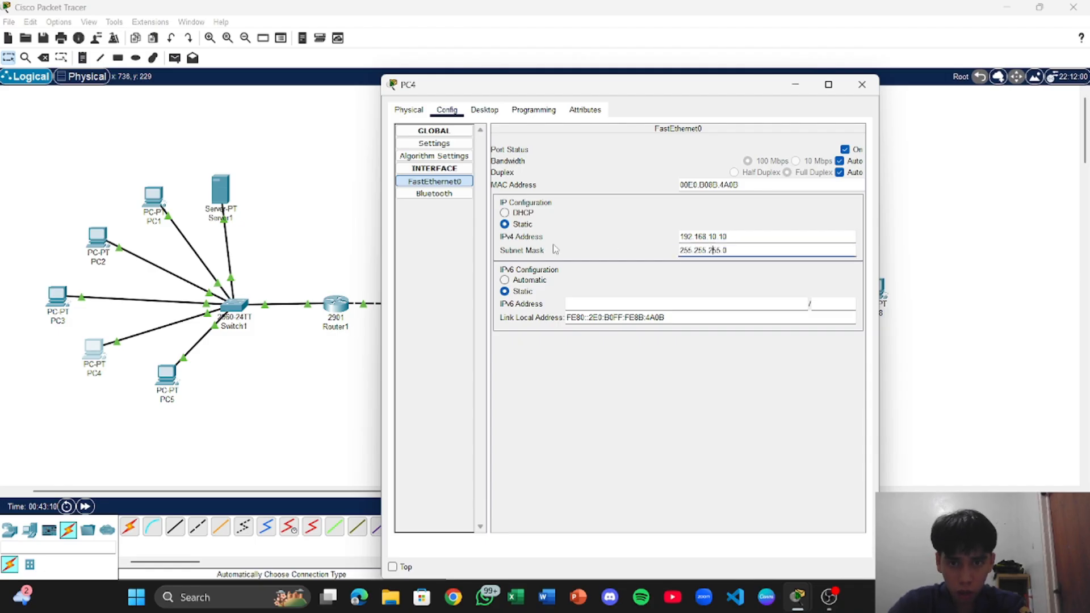
{"action": "left_click", "coordinate": [440, 193]}
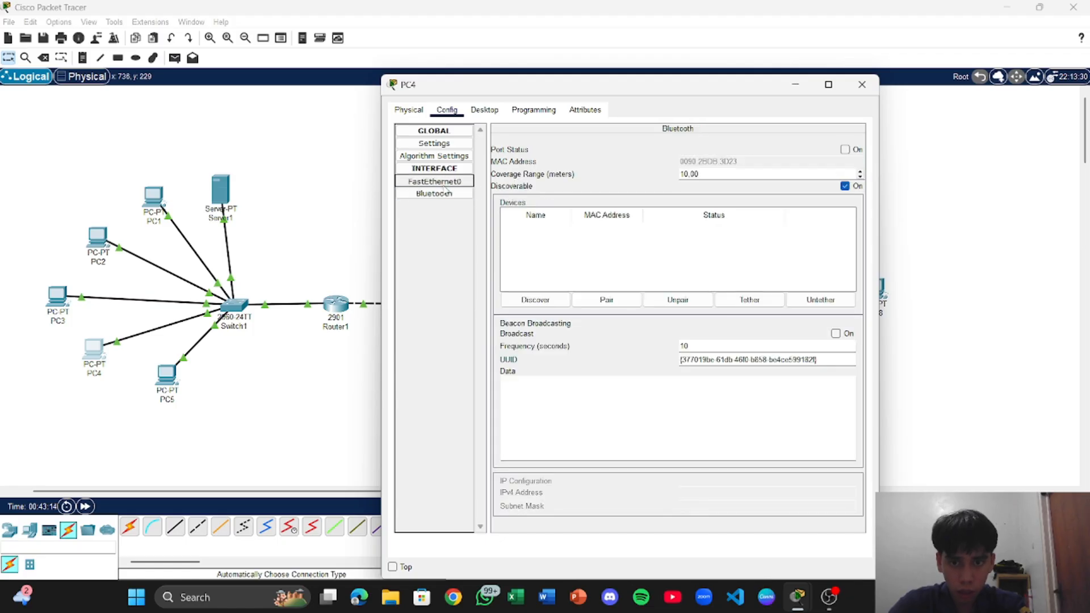
{"action": "left_click", "coordinate": [292, 284]}
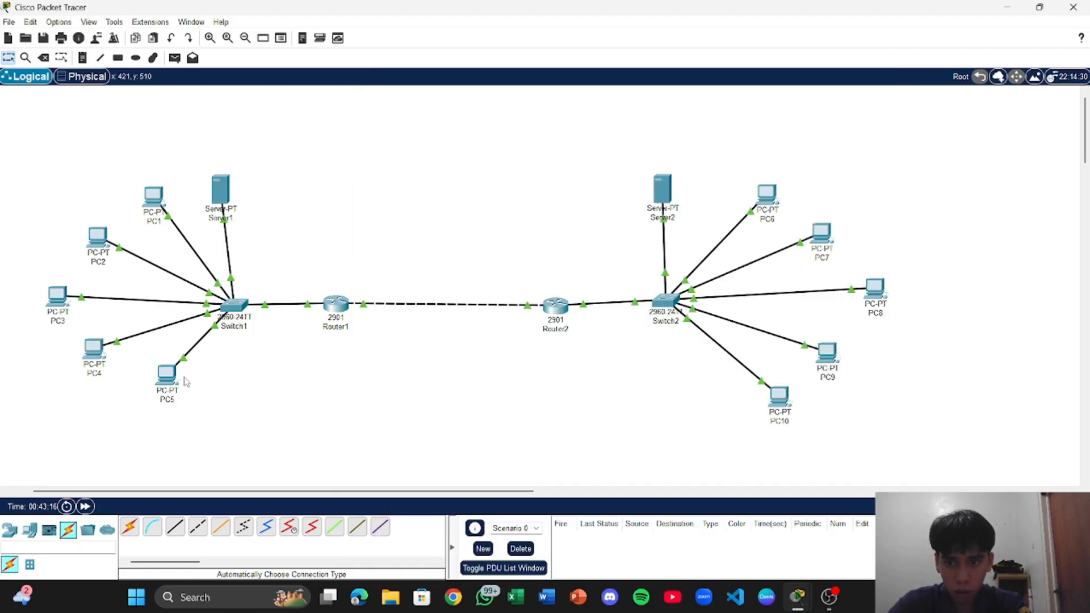
{"action": "left_click", "coordinate": [779, 395]}
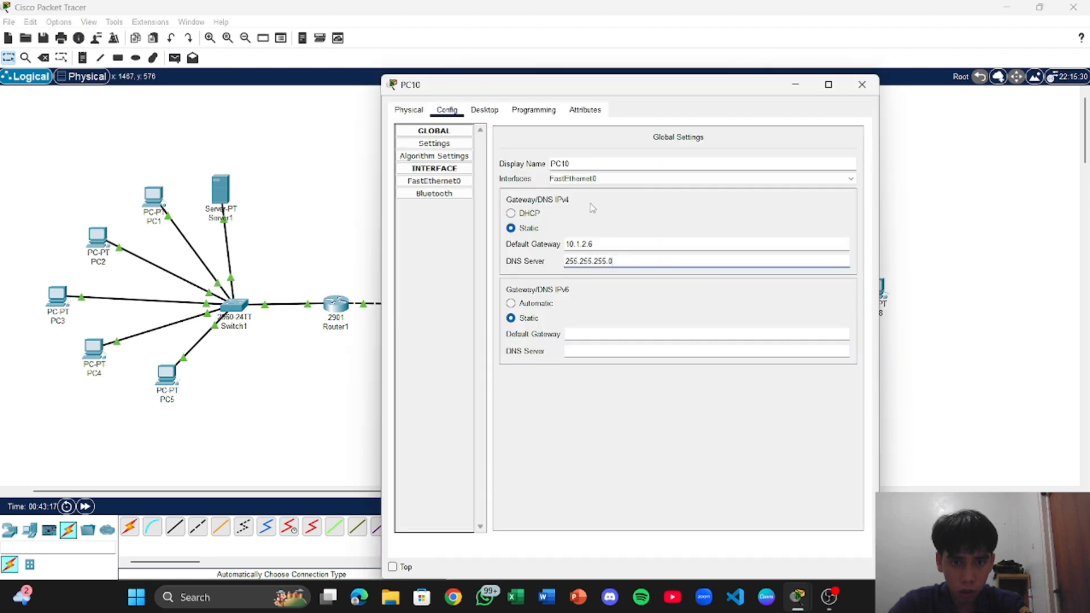
{"action": "left_click", "coordinate": [402, 183]}
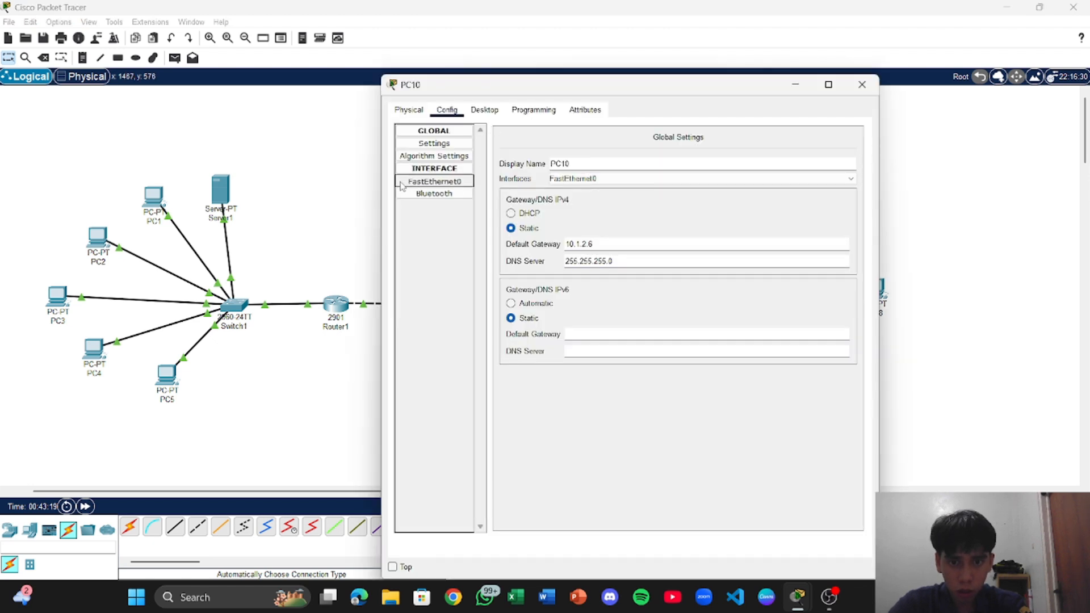
{"action": "left_click", "coordinate": [242, 347]}
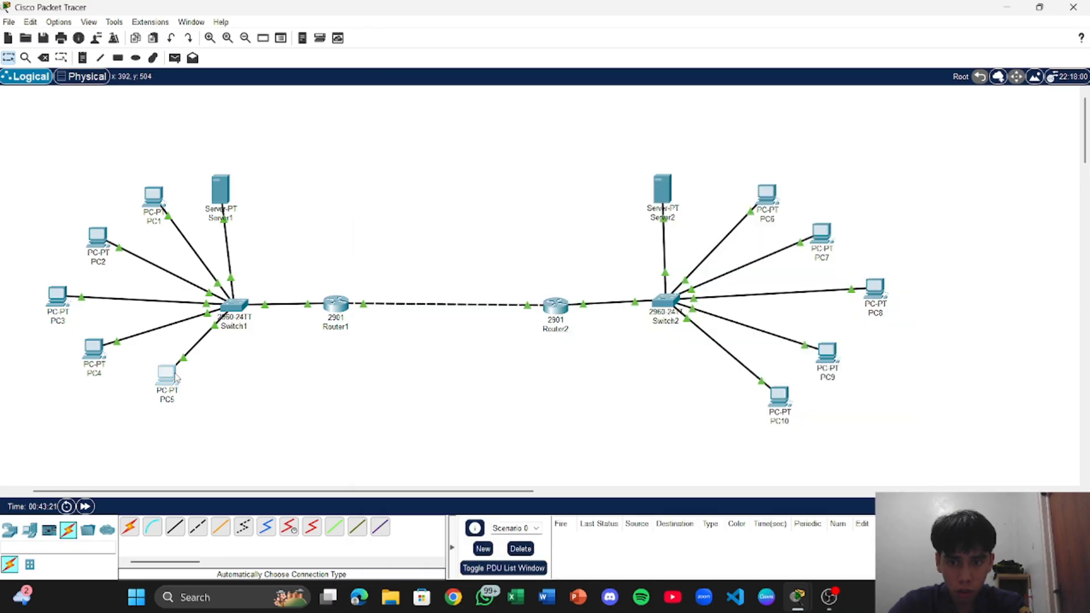
- Assign PC5's FastEthernet0 interface the static IPv4 address 192.168.10.11 with subnet mask 255.255.255.0
{"action": "left_click", "coordinate": [176, 377]}
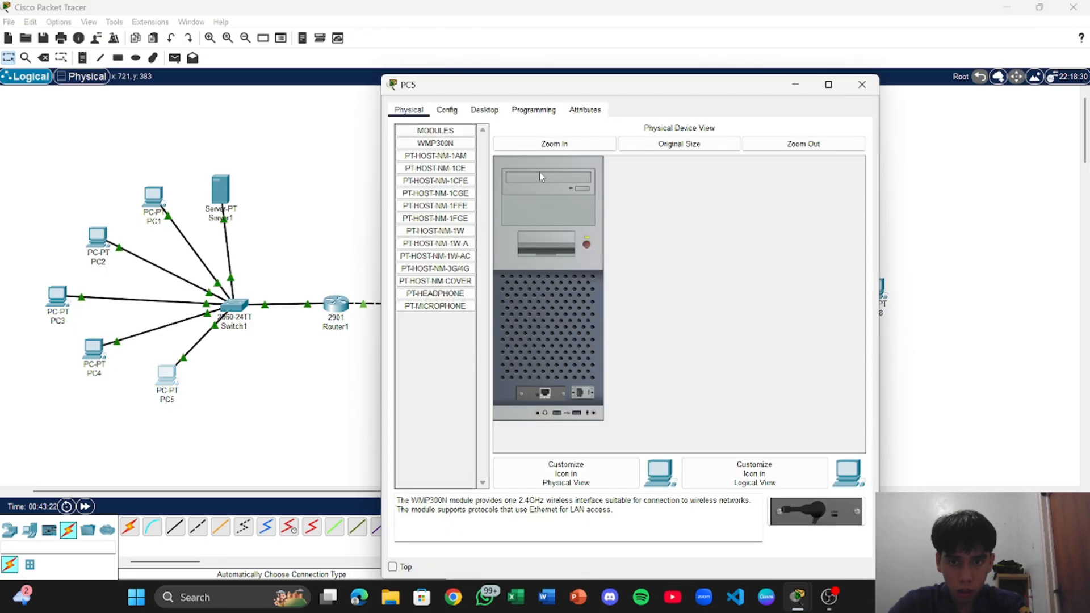
{"action": "left_click", "coordinate": [446, 110]}
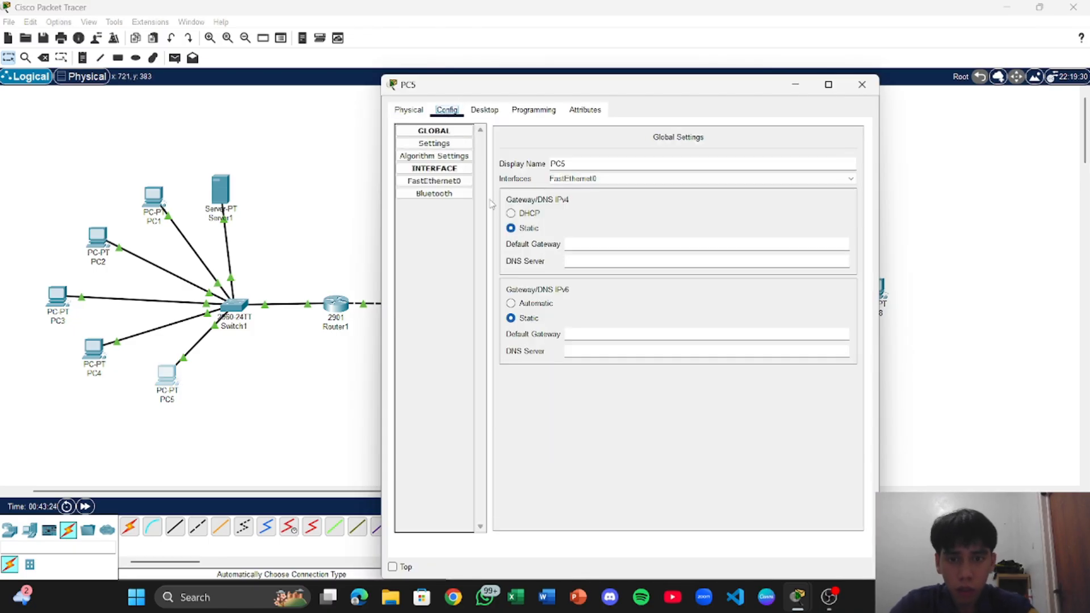
{"action": "left_click", "coordinate": [597, 243]}
{"action": "left_click", "coordinate": [458, 183]}
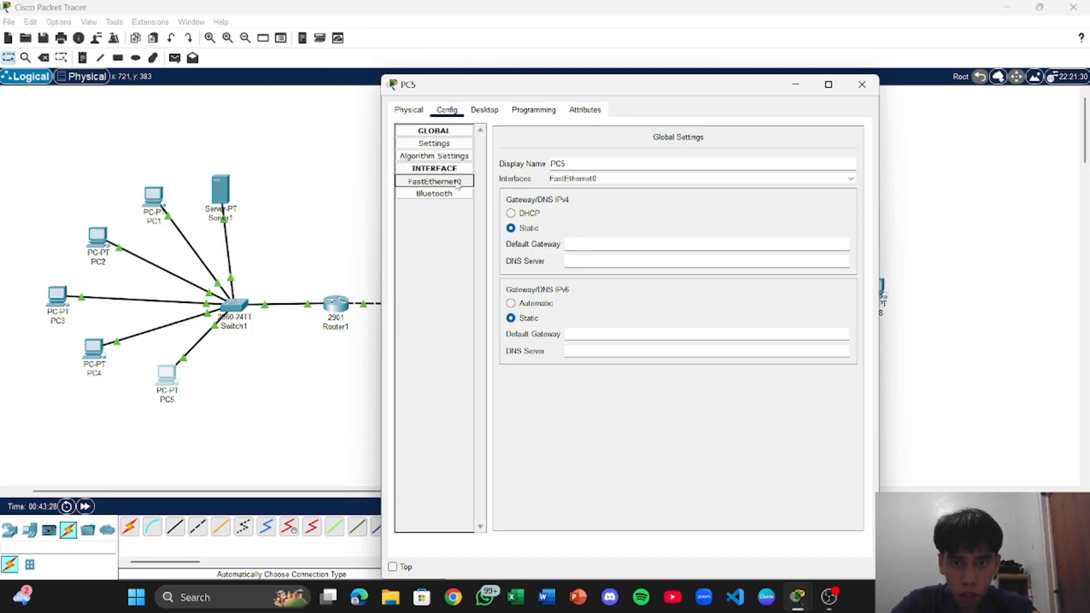
{"action": "left_click", "coordinate": [458, 181]}
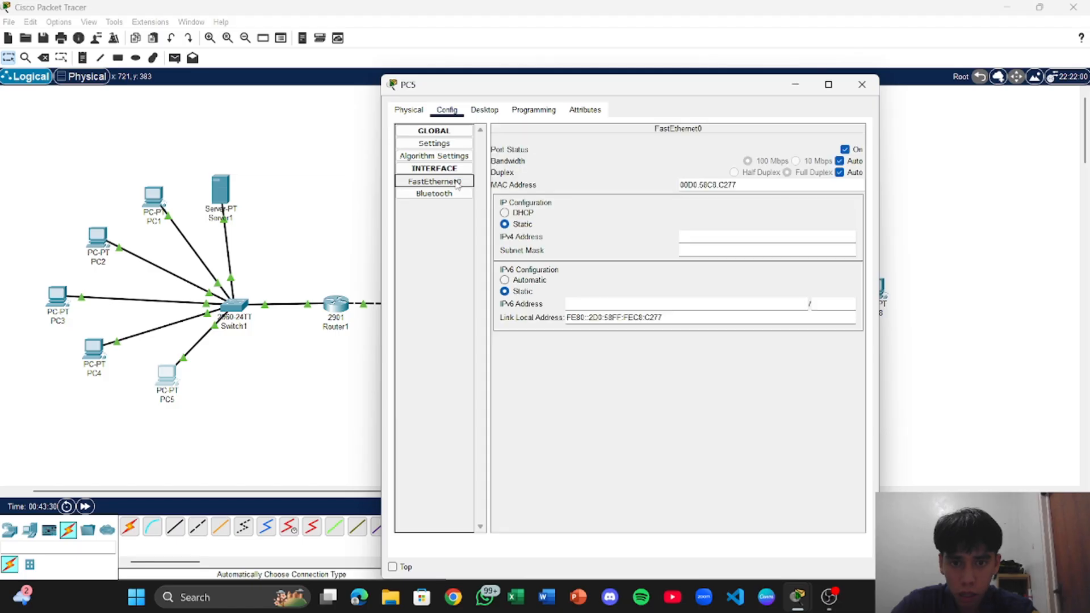
{"action": "left_click", "coordinate": [704, 247]}
{"action": "left_click", "coordinate": [695, 238]}
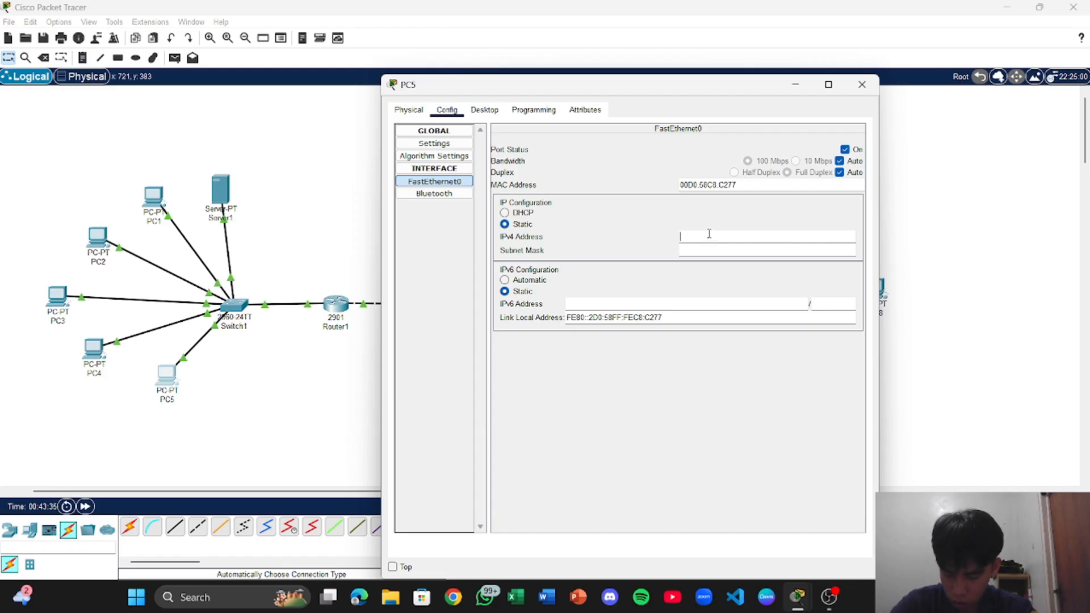
{"action": "type", "text": "192.16"}
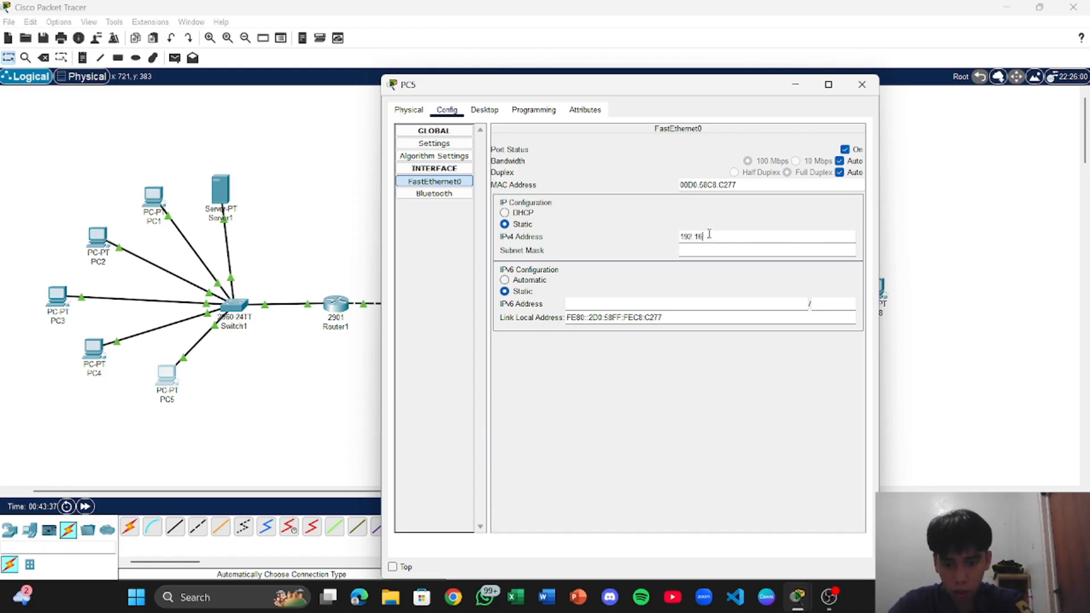
{"action": "type", "text": "8.10.10"}
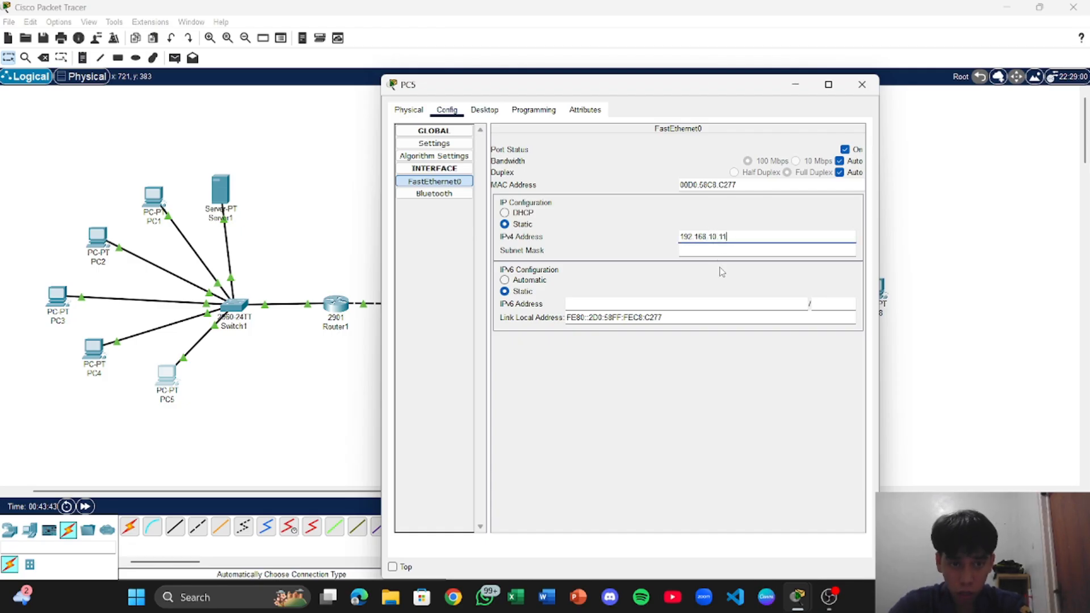
{"action": "left_click", "coordinate": [708, 249]}
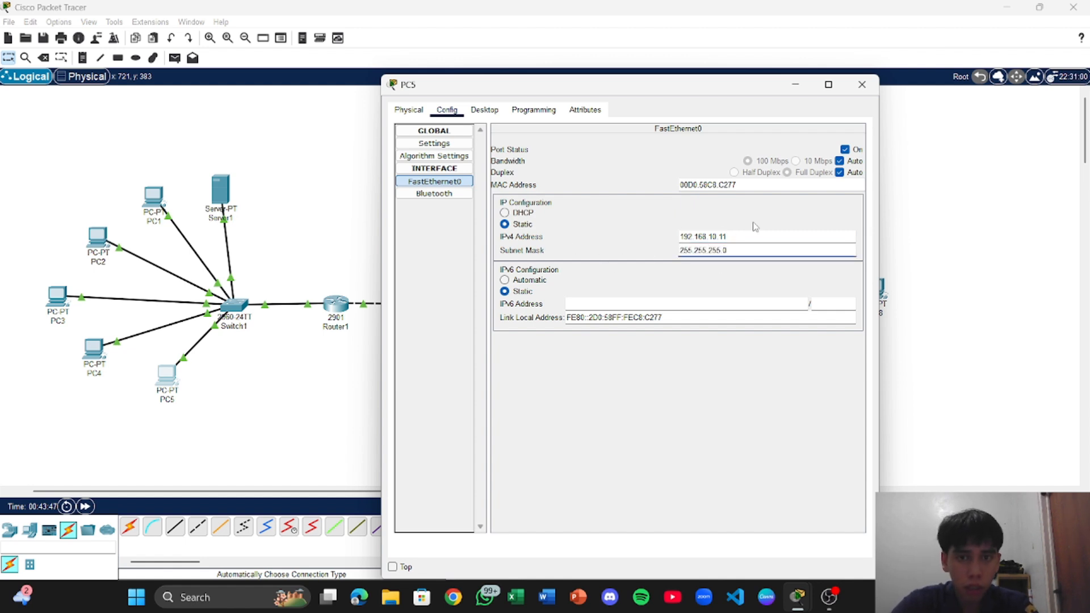
{"action": "left_click", "coordinate": [939, 202]}
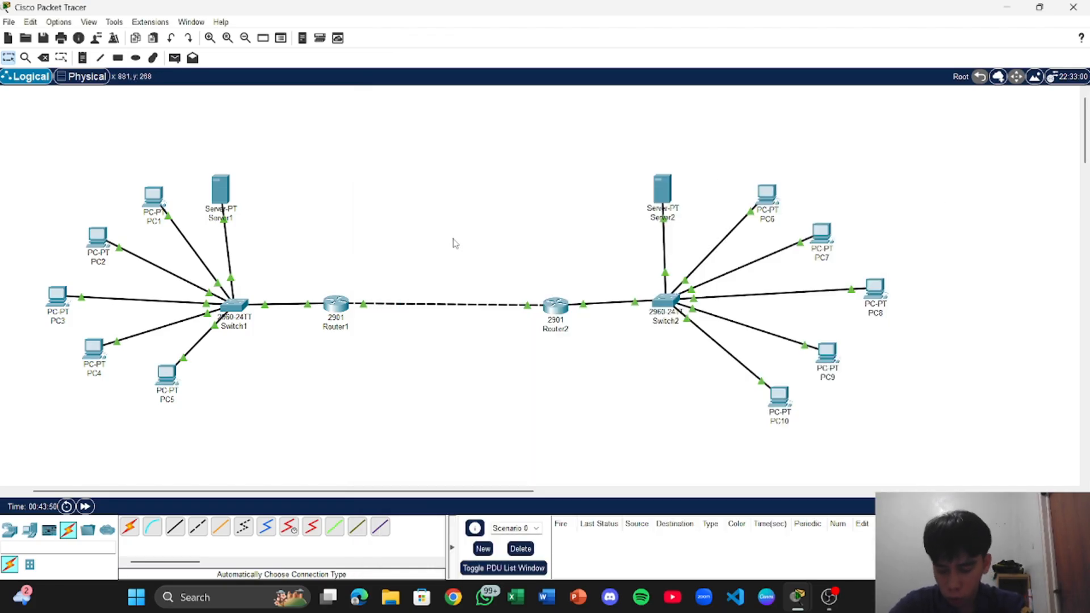
- Exit interface and global configuration mode in Router1's command line and display its routing table with show ip route
{"action": "left_click", "coordinate": [343, 305]}
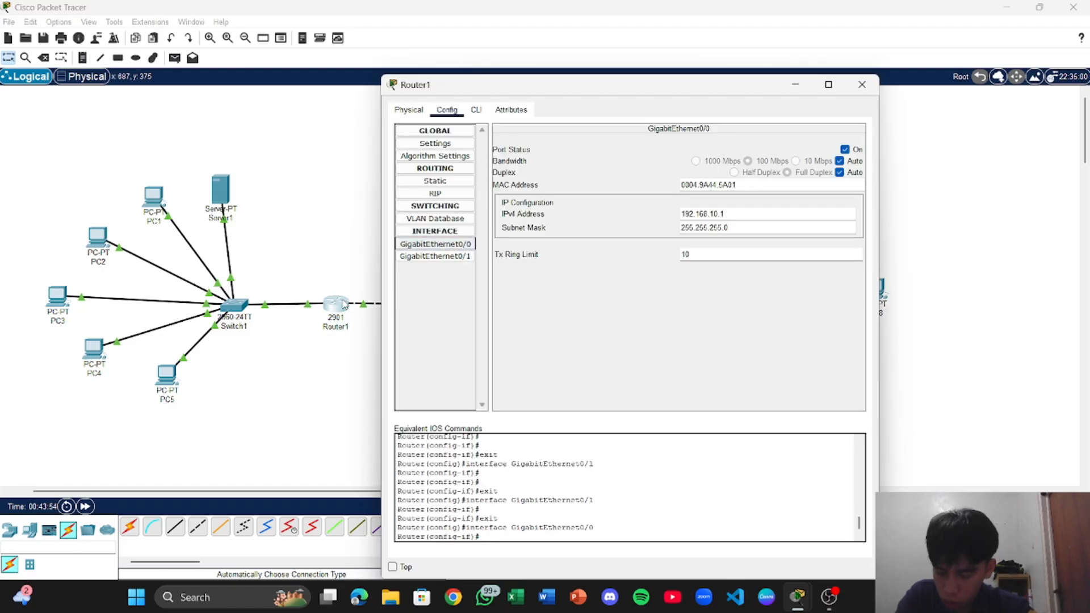
{"action": "left_click", "coordinate": [476, 111]}
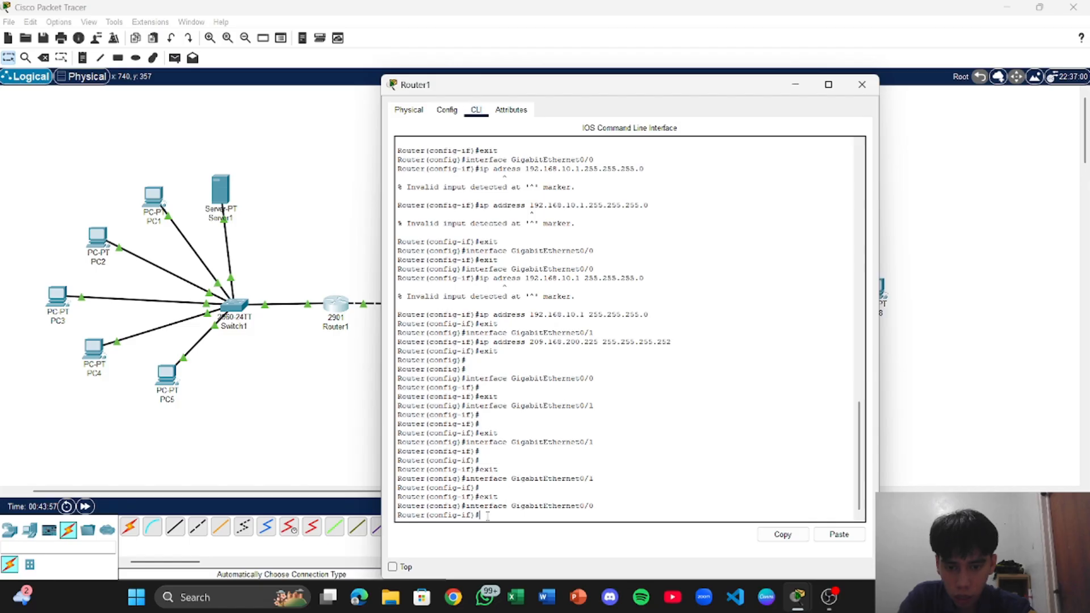
{"action": "type", "text": "ex"}
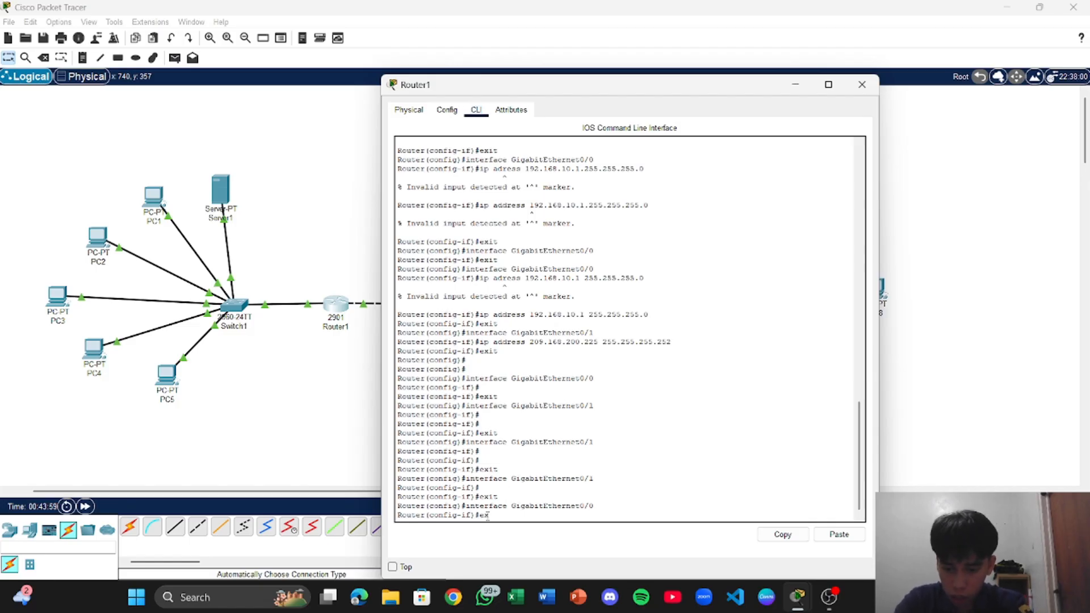
{"action": "type", "text": "it"}
{"action": "key", "text": "Return"}
{"action": "type", "text": "exit"}
{"action": "key", "text": "Return"}
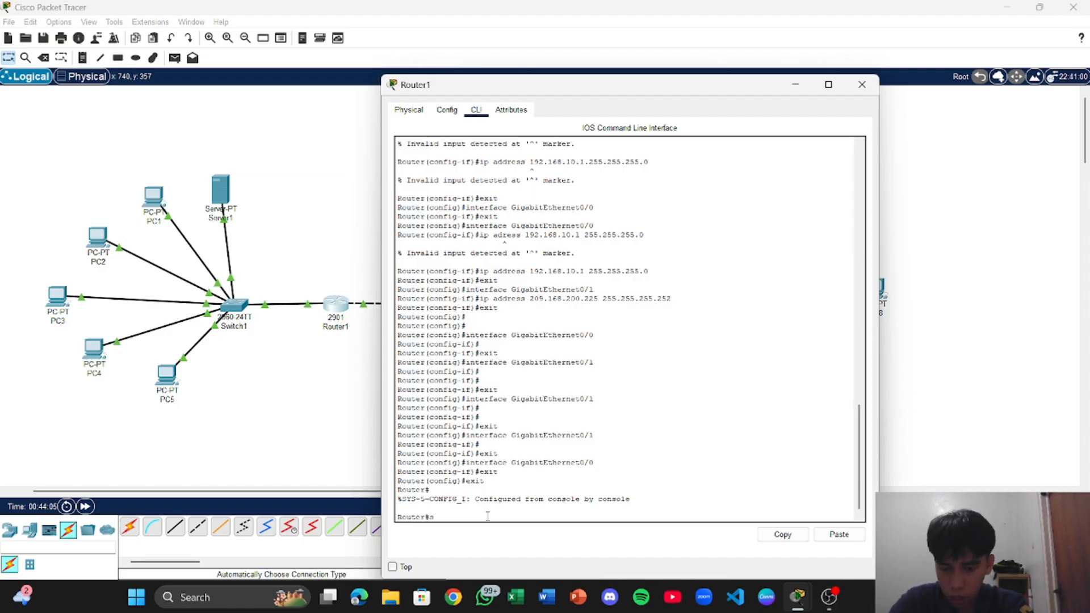
{"action": "type", "text": "show ip"}
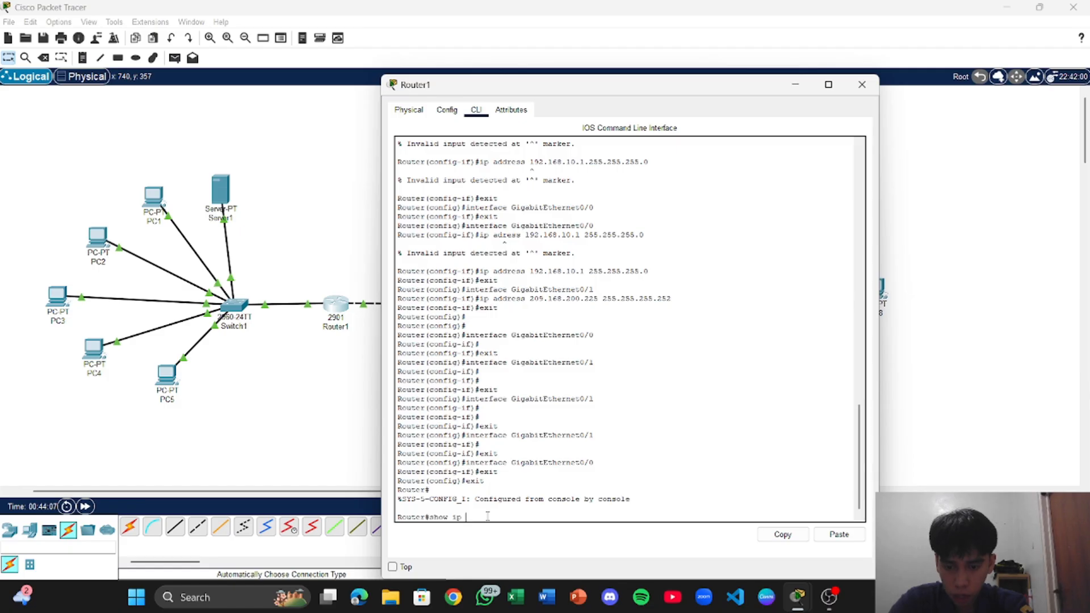
{"action": "type", "text": " route"}
{"action": "key", "text": "Return"}
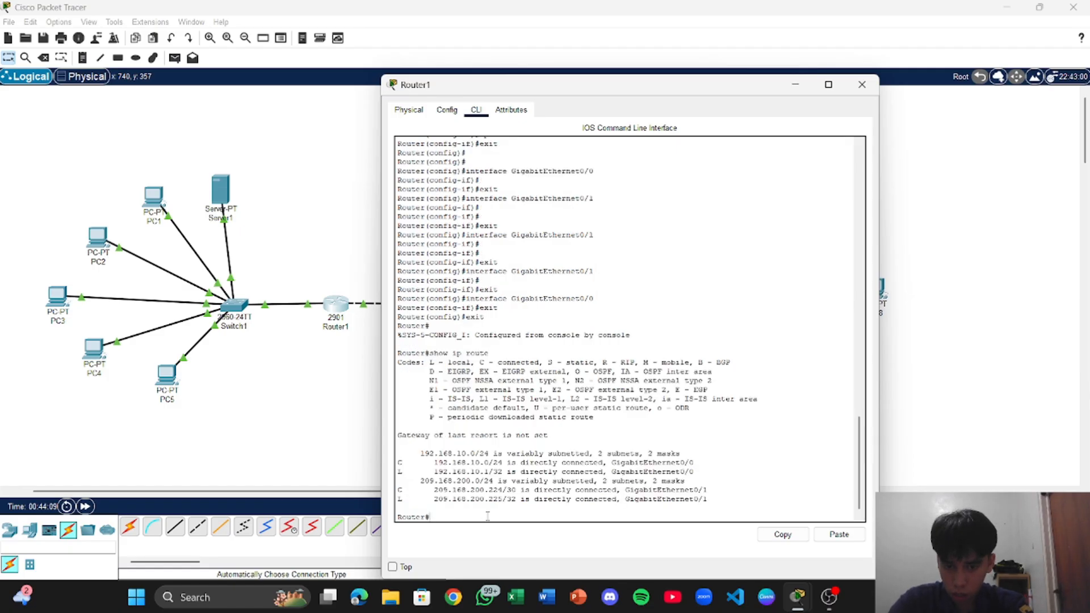